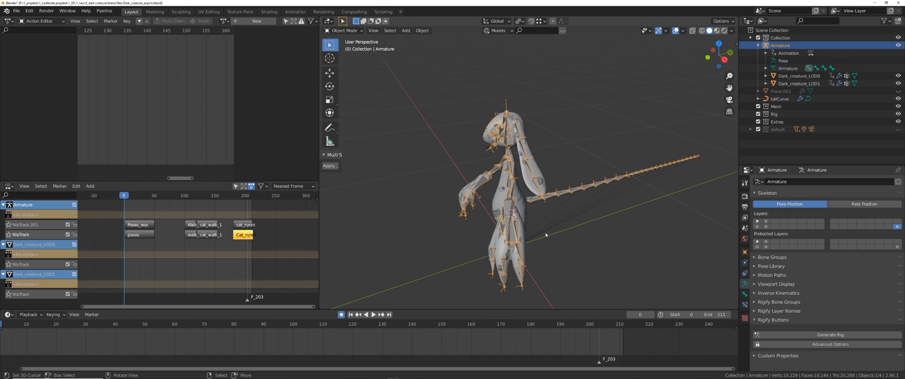
# Step: Rename the Dark_creature_LOD0 mesh to Dark_creature and hide the Dark_creature_LOD1 mesh
pyautogui.moveTo(546, 234); pyautogui.dragTo(576, 228, button='middle')
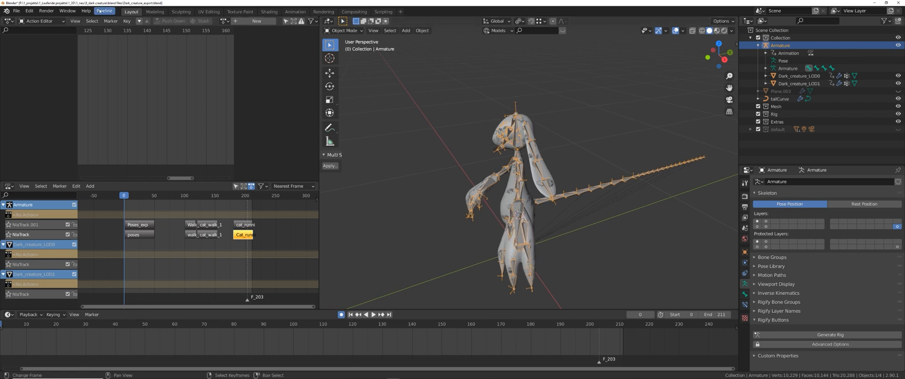
pyautogui.moveTo(483, 209); pyautogui.dragTo(514, 203, button='middle')
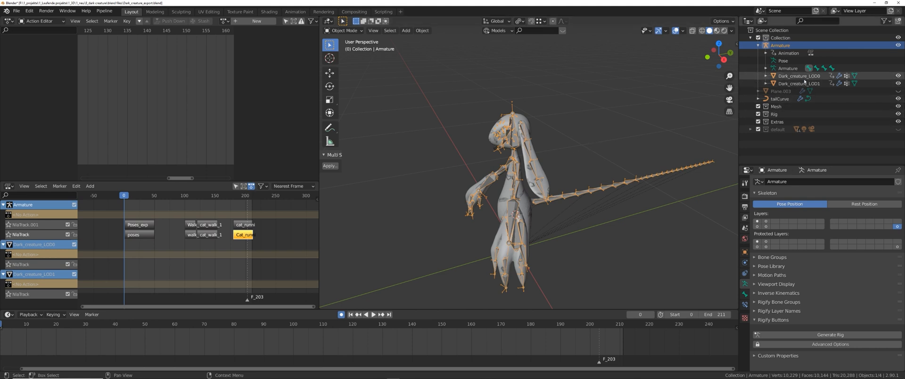
pyautogui.doubleClick(801, 83)
pyautogui.click(831, 85)
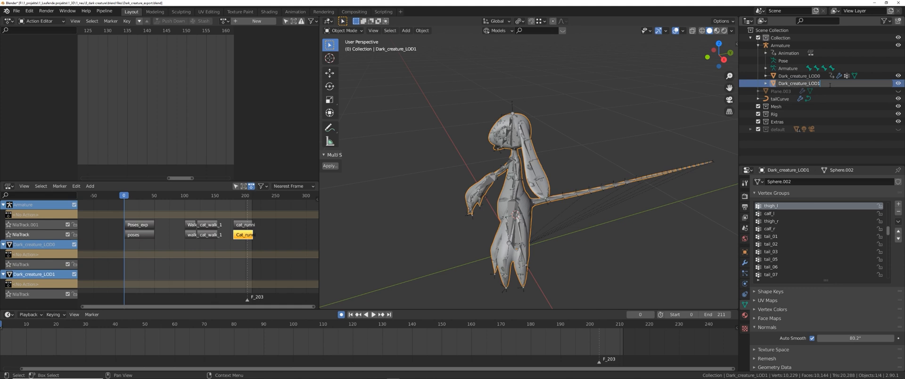
pyautogui.doubleClick(821, 76)
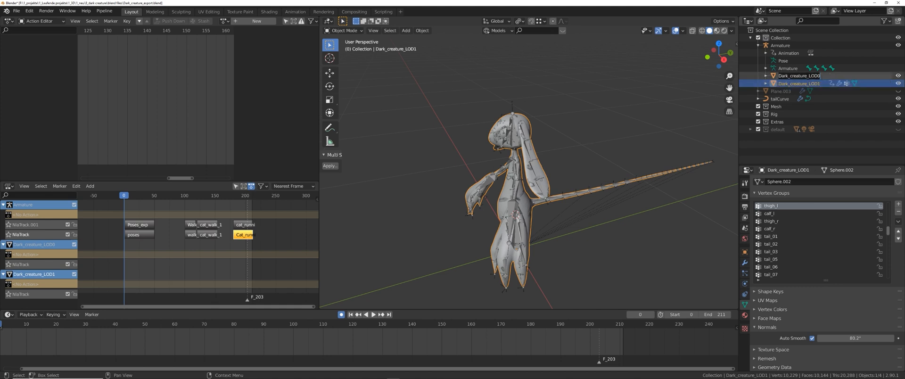
pyautogui.press('BackSpace')
pyautogui.press('BackSpace')
pyautogui.press('BackSpace')
pyautogui.press('BackSpace')
pyautogui.press('BackSpace')
pyautogui.press('Return')
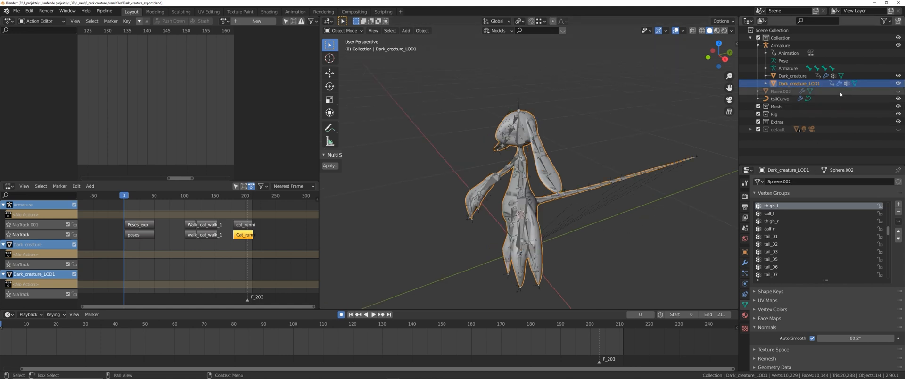
pyautogui.press('h')
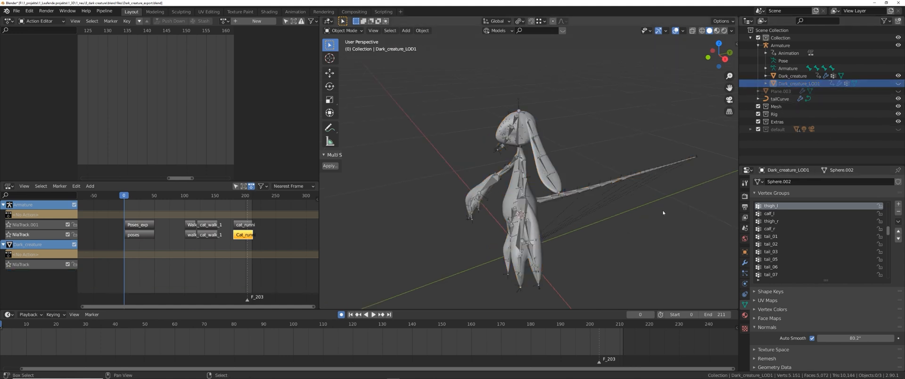
pyautogui.moveTo(663, 212); pyautogui.dragTo(566, 188, button='middle')
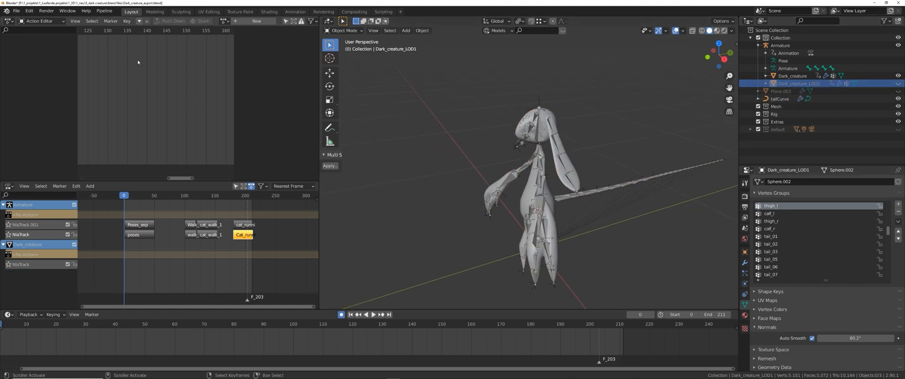
# Step: Find the Send to Unreal add-on in the preferences by searching for "send" and show its path settings
pyautogui.click(34, 12)
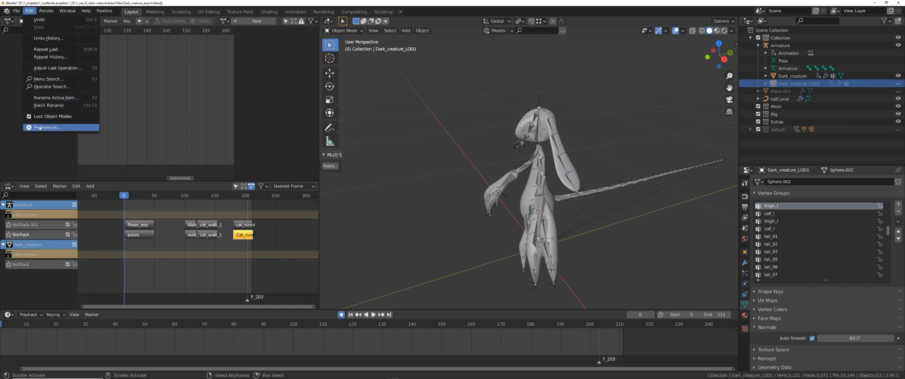
pyautogui.click(47, 126)
pyautogui.moveTo(142, 4); pyautogui.dragTo(196, 11)
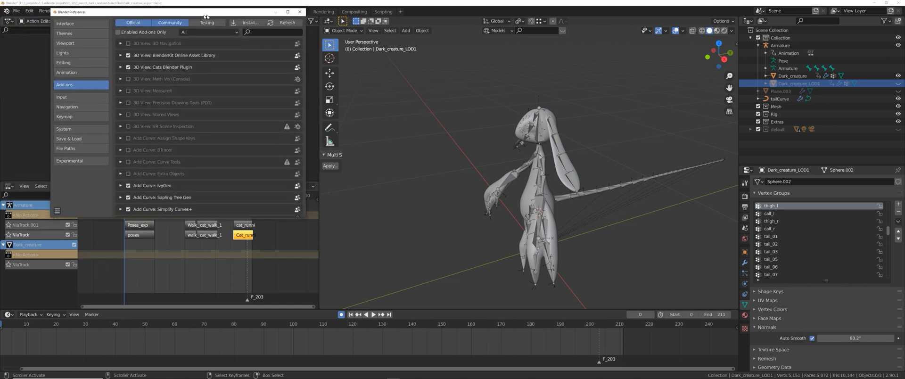
pyautogui.click(277, 32)
pyautogui.write('send')
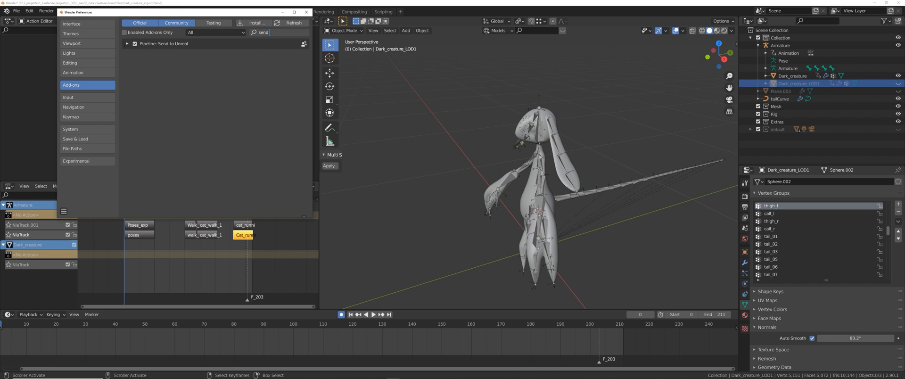
pyautogui.click(127, 43)
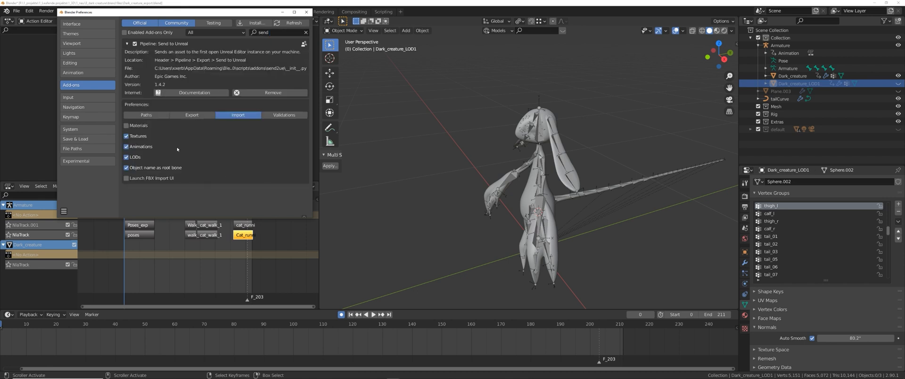
pyautogui.click(155, 116)
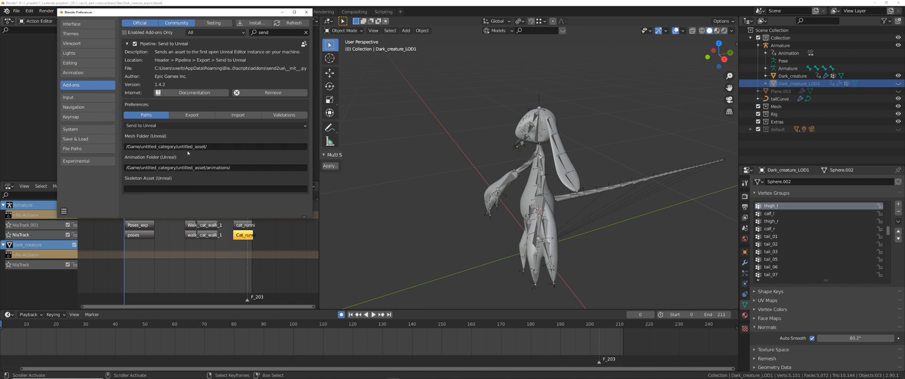
# Step: Switch to Unreal Editor and create a folder named Dark_creature in the project's Content folder
pyautogui.click(381, 376)
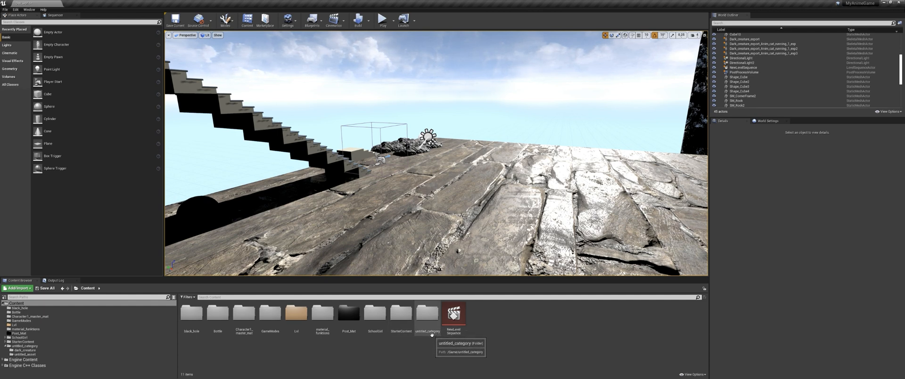
pyautogui.rightClick(499, 323)
pyautogui.click(517, 170)
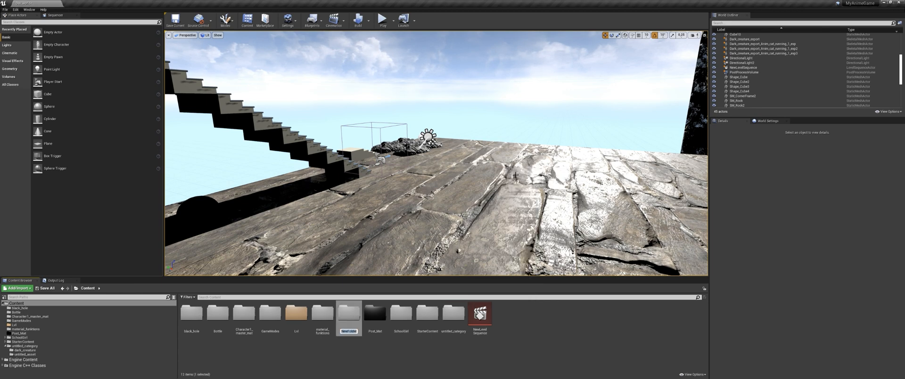
pyautogui.write('Dark_creature')
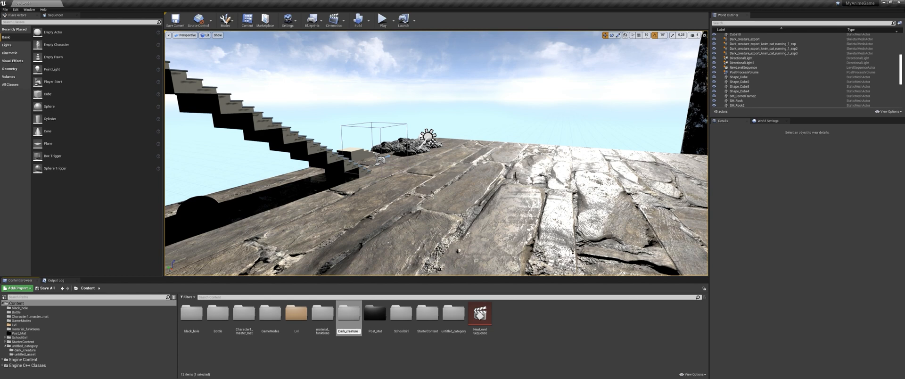
pyautogui.press('Return')
pyautogui.doubleClick(272, 315)
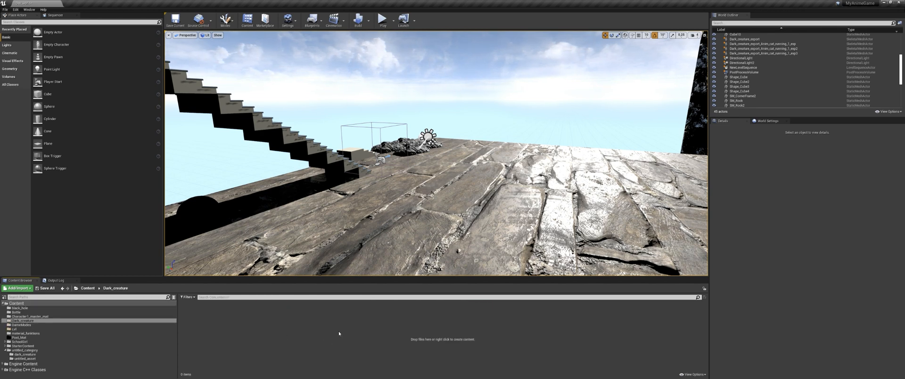
pyautogui.click(88, 288)
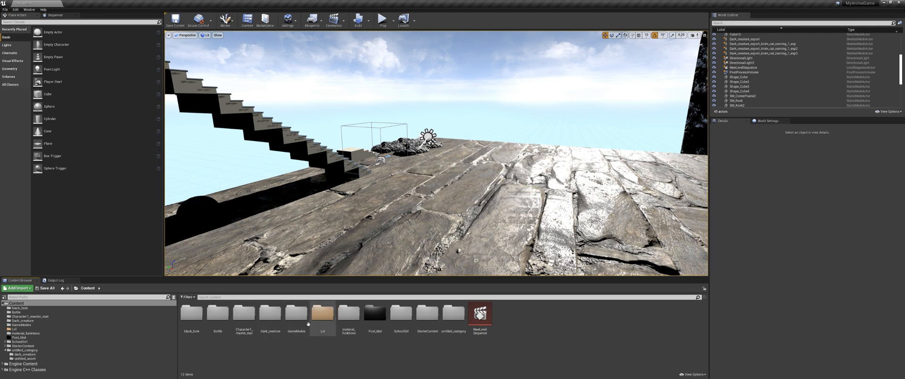
# Step: Show the Dark_creature folder in the file explorer, copy its full path and close the explorer window
pyautogui.rightClick(275, 321)
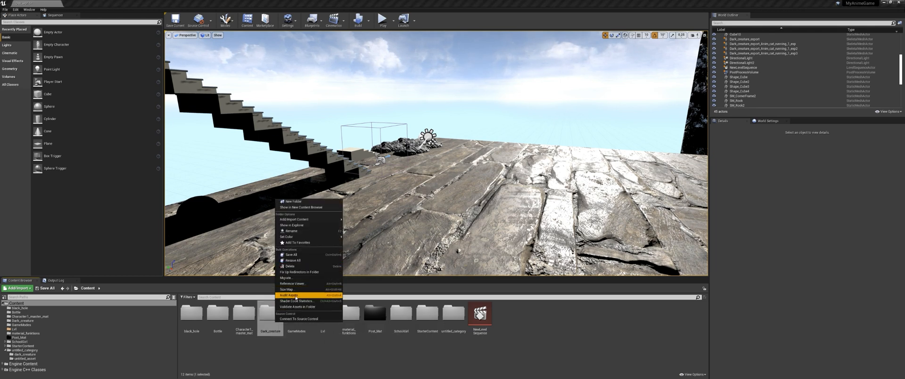
pyautogui.click(298, 226)
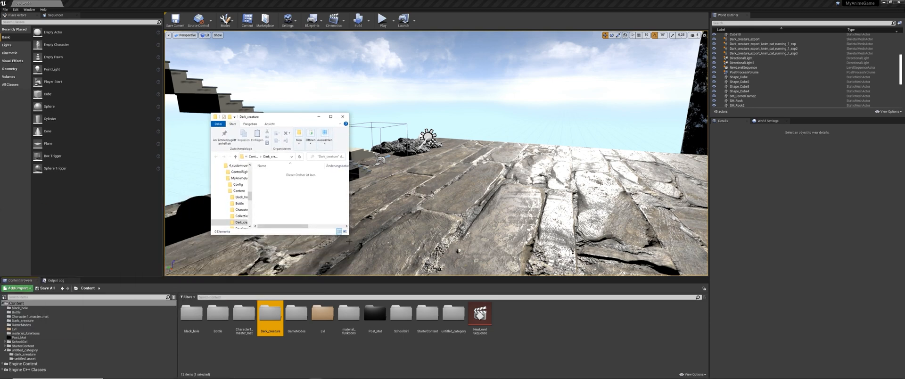
pyautogui.moveTo(348, 235); pyautogui.dragTo(500, 270)
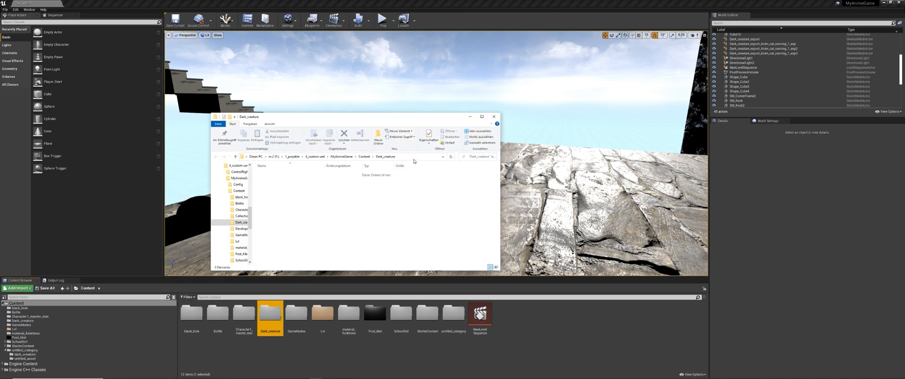
pyautogui.click(415, 158)
pyautogui.hotkey('ctrl', 'c')
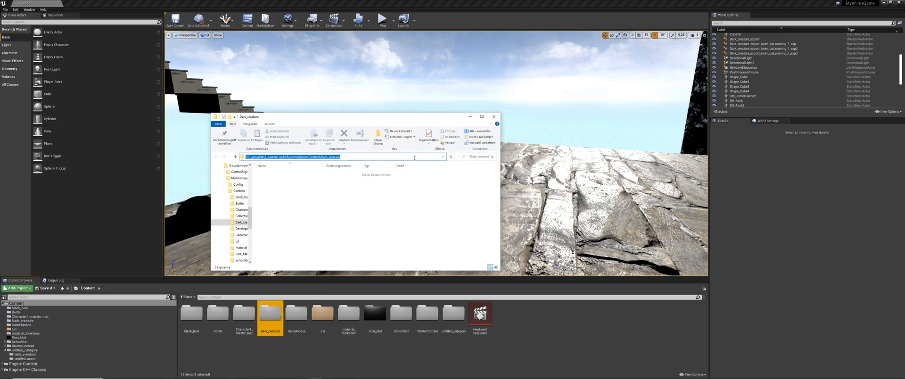
pyautogui.click(508, 121)
# Step: Switch to Blender and paste the copied Dark_creature path as both mesh and animation folder, with the path mode on Send to Unreal
pyautogui.press('super')
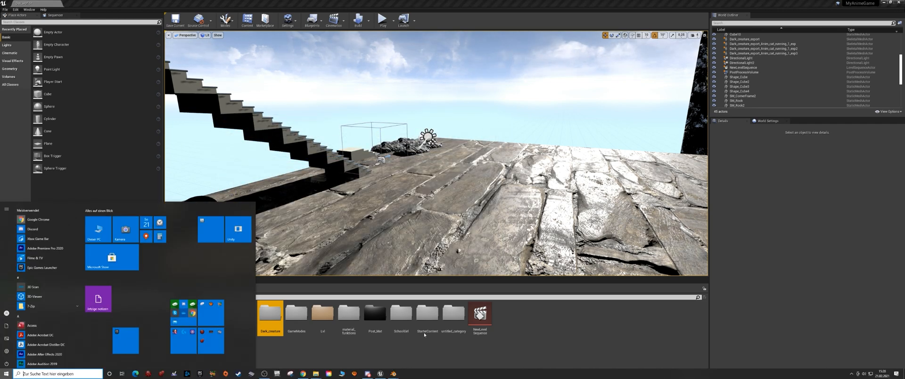
pyautogui.click(394, 374)
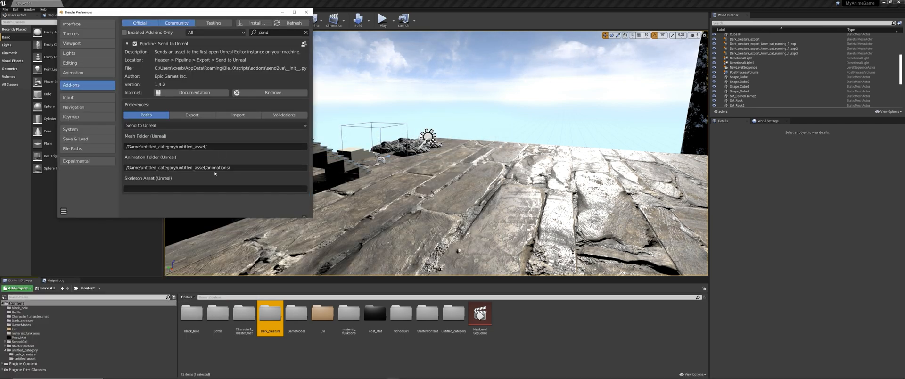
pyautogui.click(216, 147)
pyautogui.hotkey('ctrl', 'v')
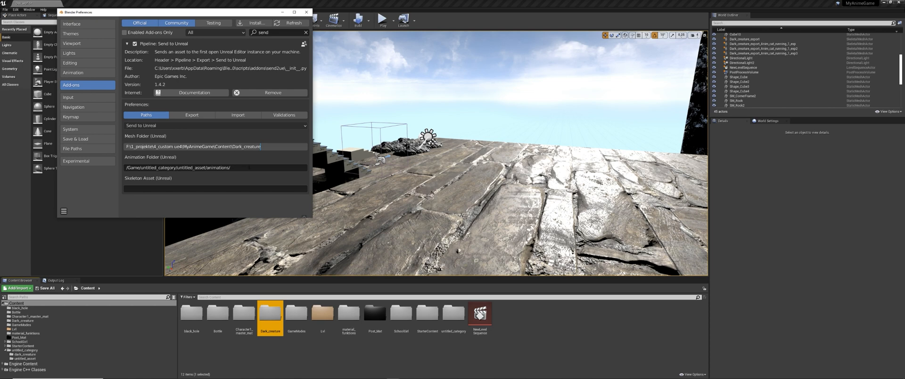
pyautogui.click(249, 167)
pyautogui.hotkey('ctrl', 'v')
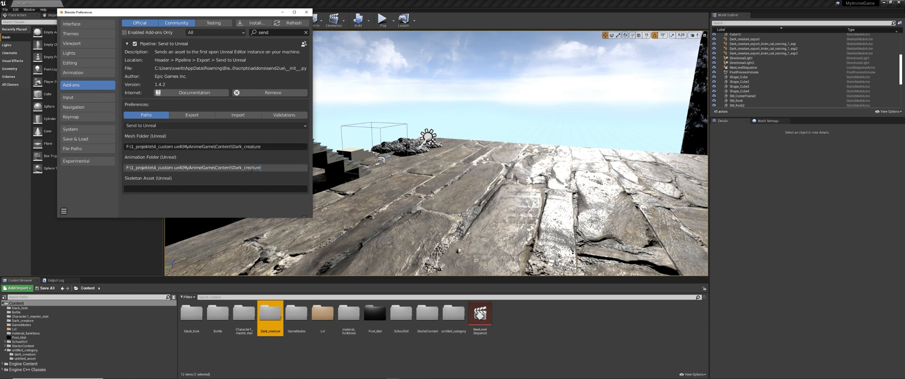
pyautogui.press('Return')
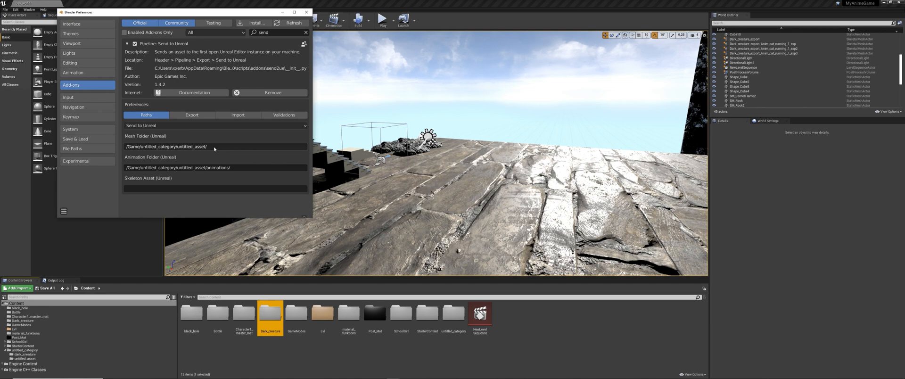
pyautogui.click(190, 125)
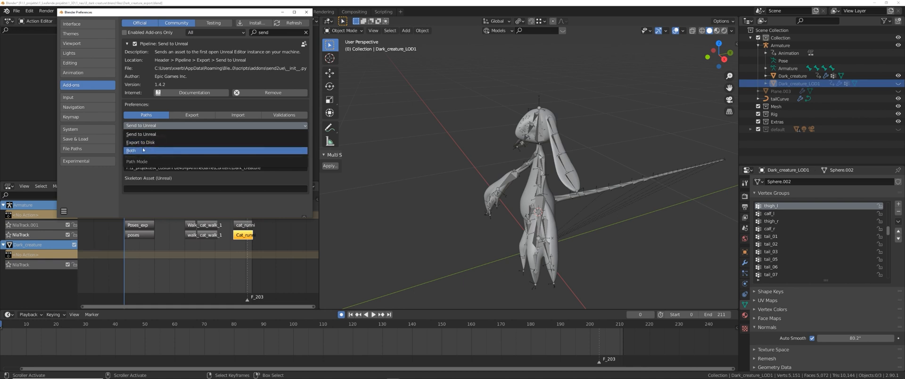
pyautogui.click(152, 134)
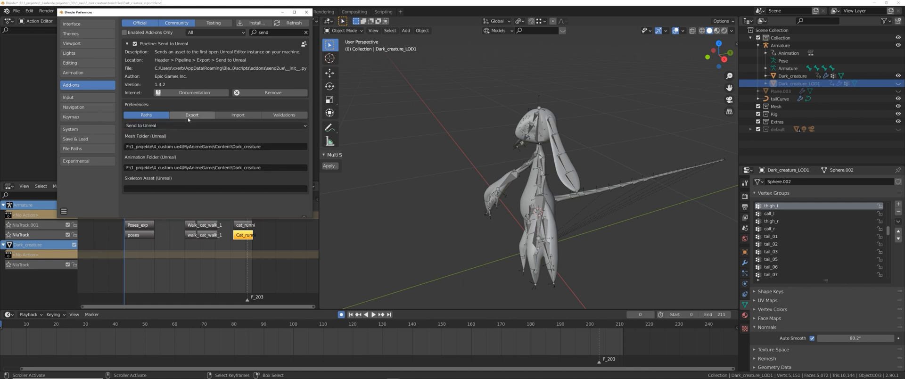
# Step: Show the add-on's export settings in an enlarged window, and check the mesh's transform and scale values in the 3D viewport
pyautogui.click(196, 118)
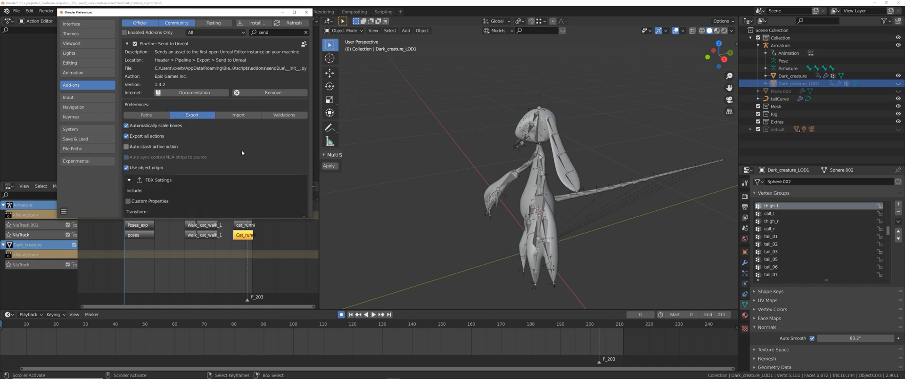
pyautogui.moveTo(312, 218); pyautogui.dragTo(446, 351)
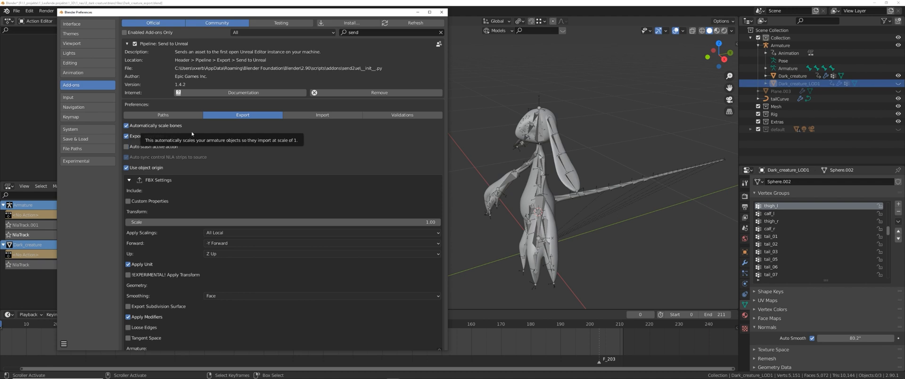
pyautogui.moveTo(587, 194); pyautogui.dragTo(595, 192, button='middle')
pyautogui.press('n')
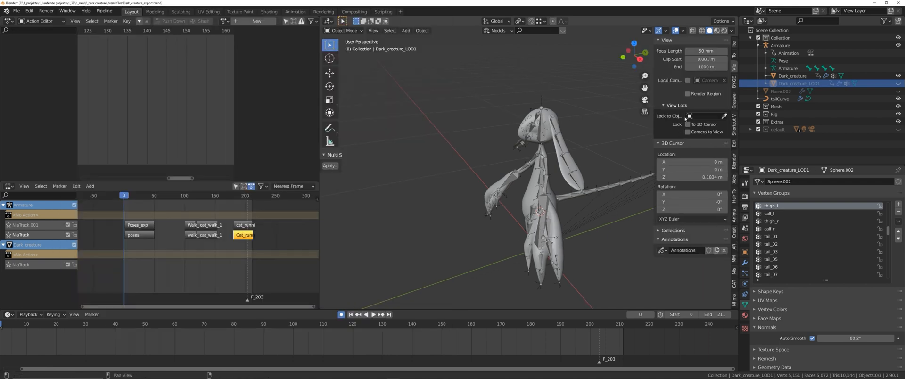
pyautogui.click(734, 43)
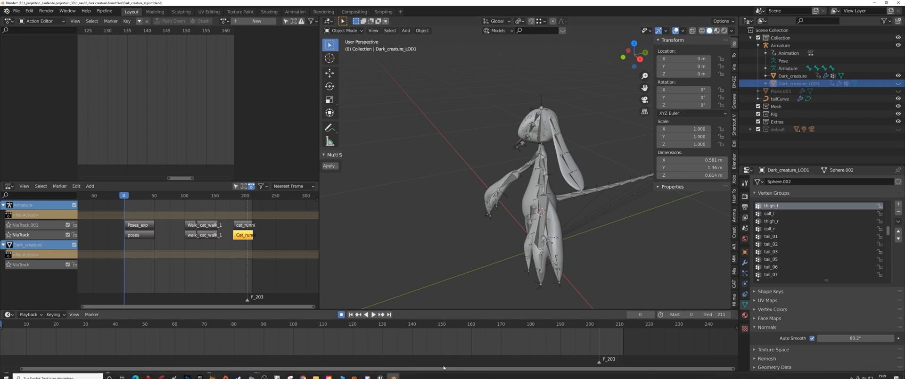
# Step: Return to the preferences window, move it clear of the animation editors and review the add-on's export and FBX options
pyautogui.moveTo(394, 374)
pyautogui.click(418, 345)
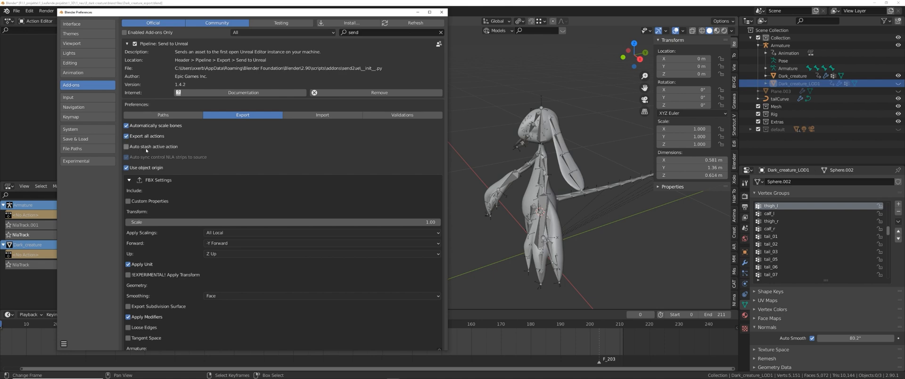
pyautogui.moveTo(269, 13); pyautogui.dragTo(504, 18)
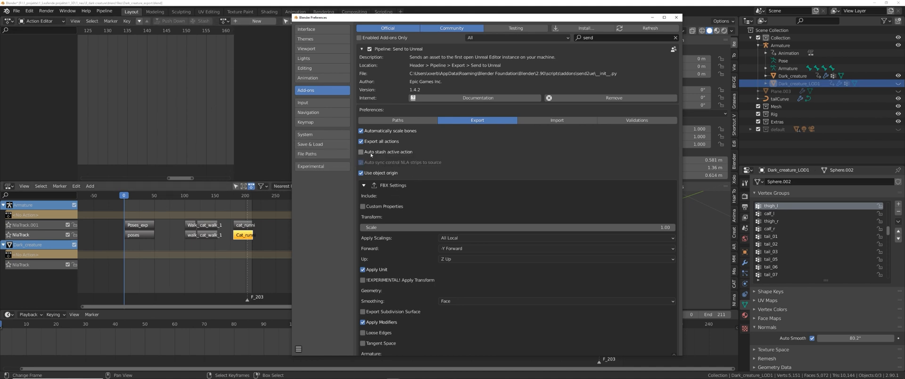
pyautogui.scroll(-1, 376, 152)
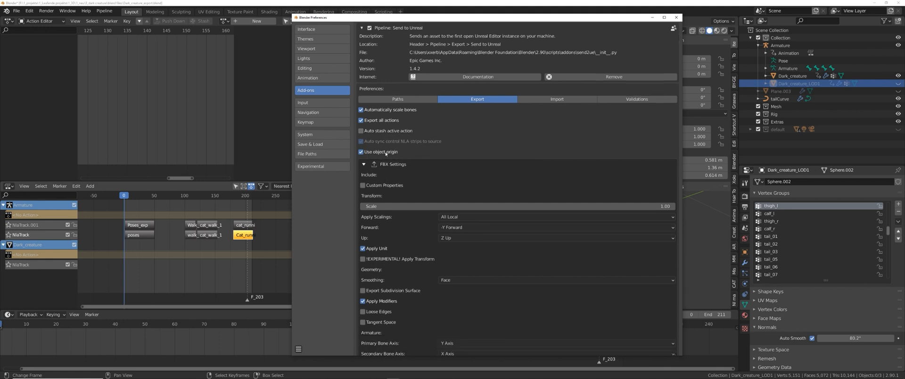
# Step: Review the add-on's FBX settings, keep the geometry smoothing on Face and disable Apply Modifiers
pyautogui.scroll(-3, 396, 154)
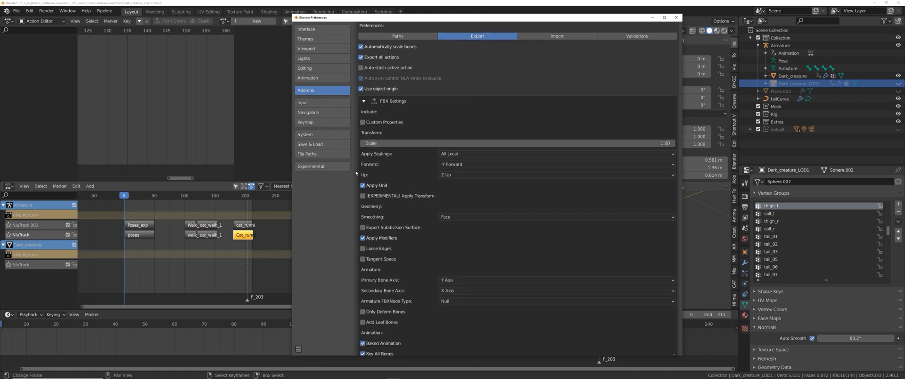
pyautogui.scroll(-1, 420, 174)
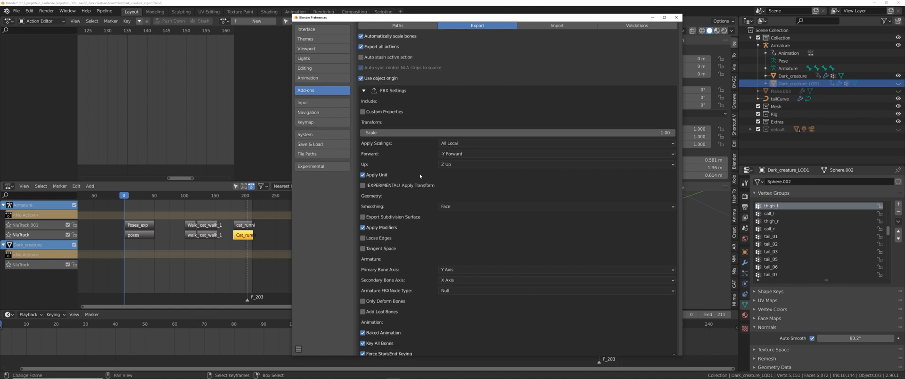
pyautogui.scroll(-2, 386, 166)
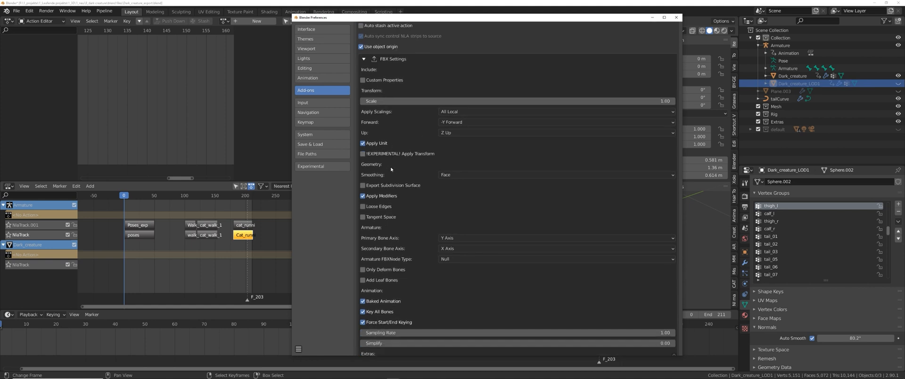
pyautogui.click(447, 165)
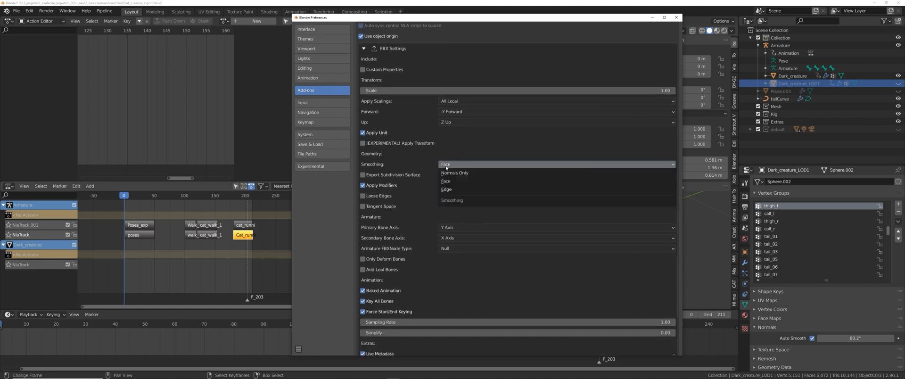
pyautogui.click(447, 167)
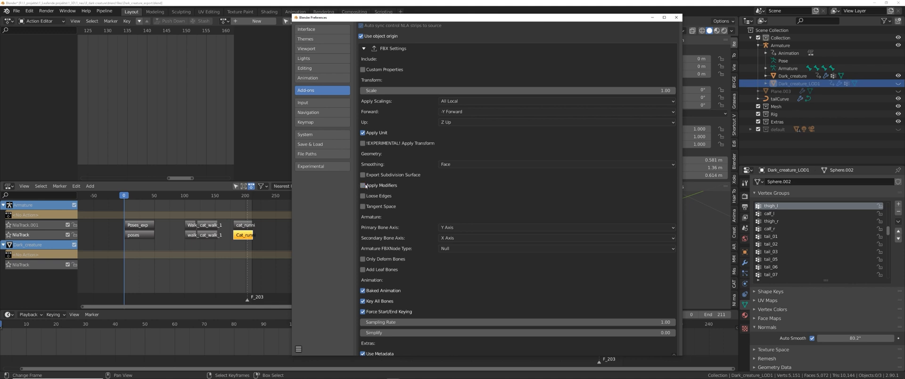
pyautogui.scroll(-1, 373, 196)
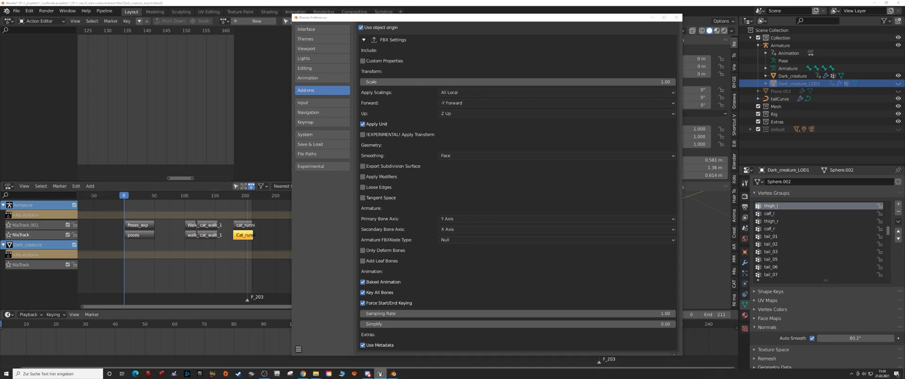
# Step: Switch to the Unreal Editor and show the skeleton of the previewed female character
pyautogui.click(387, 374)
pyautogui.doubleClick(406, 312)
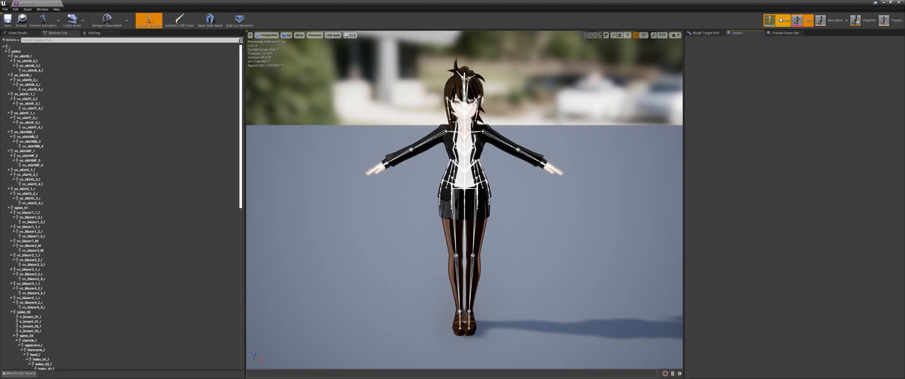
pyautogui.click(781, 20)
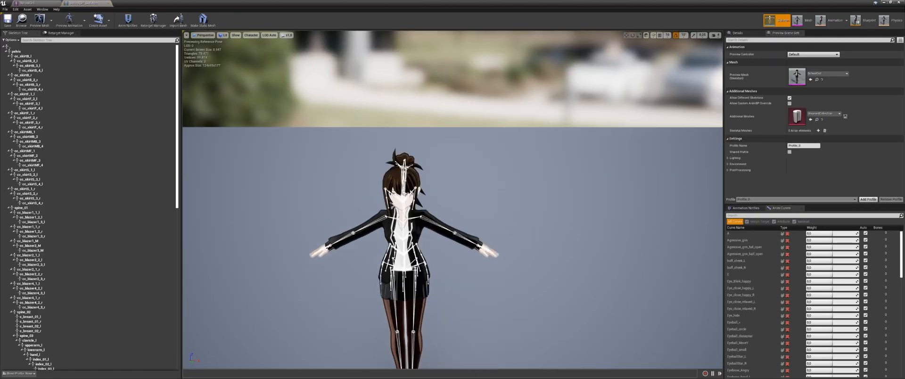
# Step: Select the character's left upper arm bone, frame it, switch to the rotation gizmo and move in on the left hand
pyautogui.click(439, 183)
pyautogui.press('f')
pyautogui.keyDown('alt'); pyautogui.moveTo(439, 183); pyautogui.dragTo(472, 194); pyautogui.keyUp('alt')
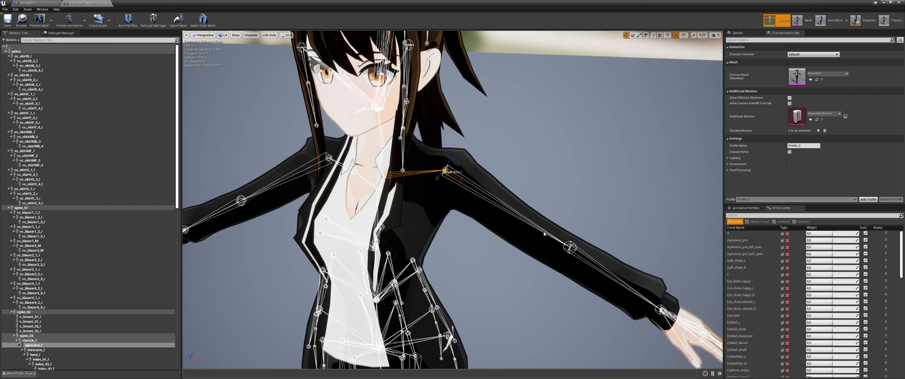
pyautogui.press('e')
pyautogui.moveTo(463, 165)
pyautogui.mouseDown()
pyautogui.moveTo(470, 181)
pyautogui.moveTo(463, 165)
pyautogui.mouseUp()
pyautogui.moveTo(463, 166); pyautogui.dragTo(594, 267, button='middle')
pyautogui.scroll(3, 560, 208)
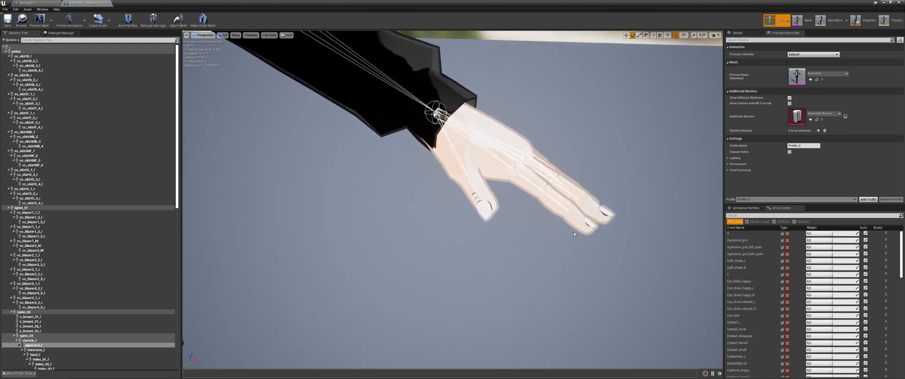
# Step: Examine the rotation axes of the left index finger bone and the bones around the left shoulder
pyautogui.click(560, 208)
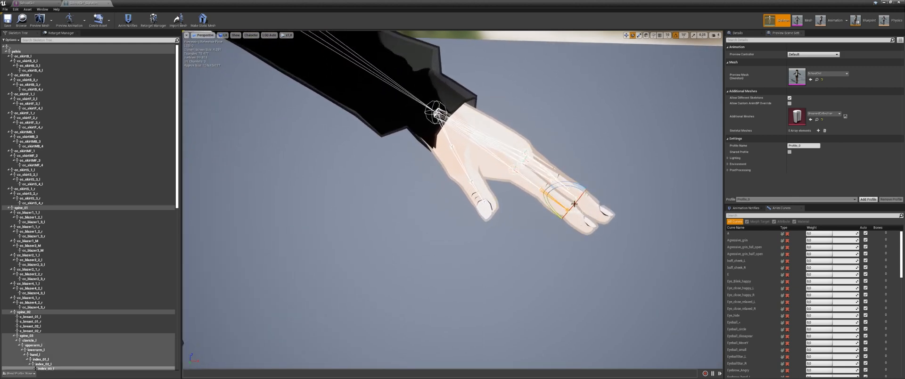
pyautogui.moveTo(570, 187); pyautogui.dragTo(569, 187)
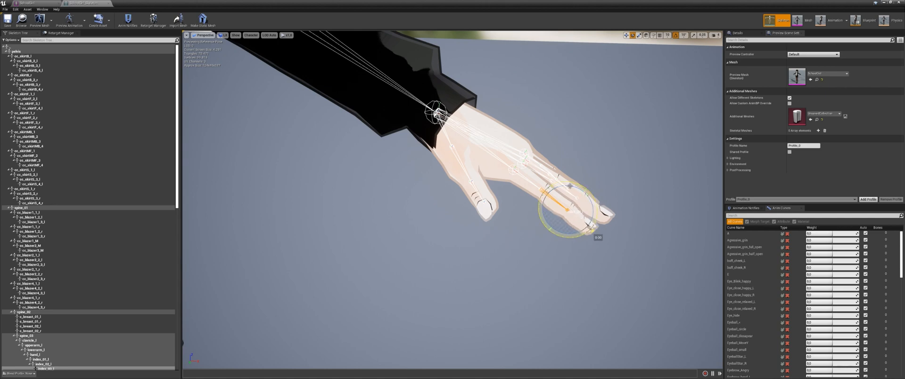
pyautogui.scroll(-10, 430, 173)
pyautogui.click(430, 174)
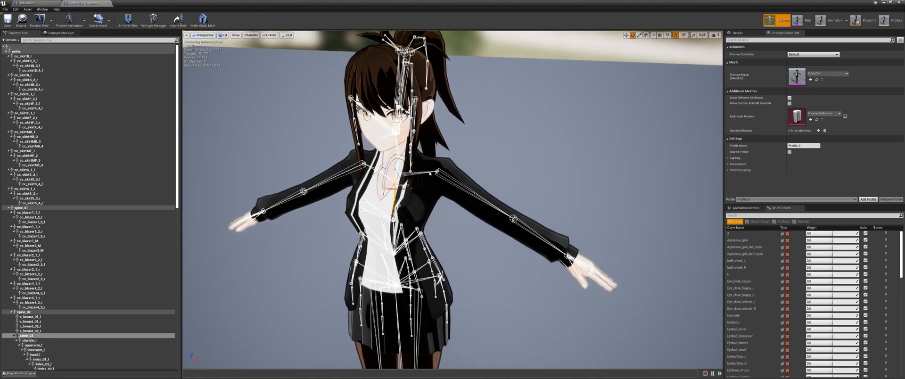
pyautogui.click(438, 172)
pyautogui.scroll(5, 441, 165)
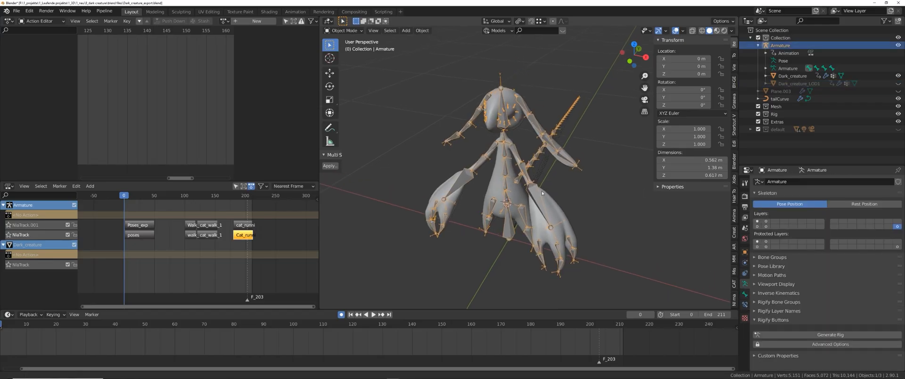
# Step: Return to Blender, put the Armature in Edit Mode and examine its bone axes in both wireframe and solid shading
pyautogui.scroll(3, 541, 202)
pyautogui.hotkey('ctrl', 'Tab')
pyautogui.click(563, 213)
pyautogui.scroll(5, 561, 213)
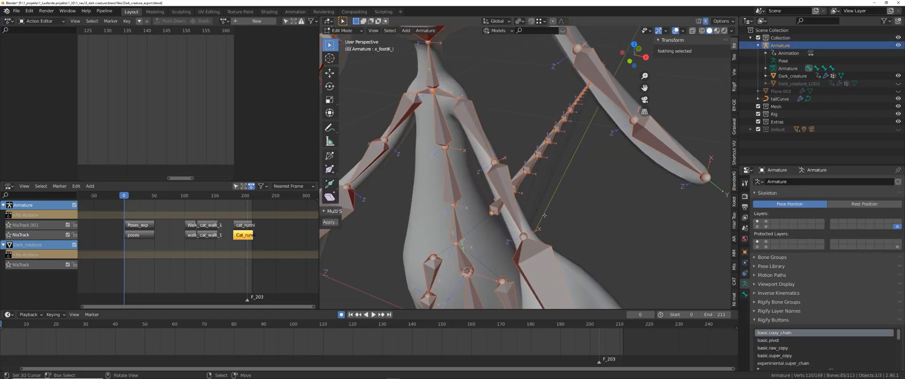
pyautogui.hotkey('shift', 'z')
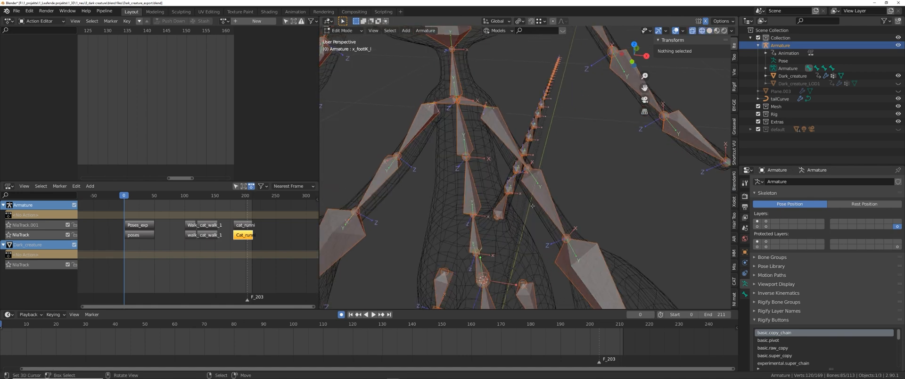
pyautogui.moveTo(538, 171)
pyautogui.mouseDown(button='middle')
pyautogui.moveTo(554, 169)
pyautogui.moveTo(536, 173)
pyautogui.mouseUp(button='middle')
pyautogui.hotkey('shift', 'z')
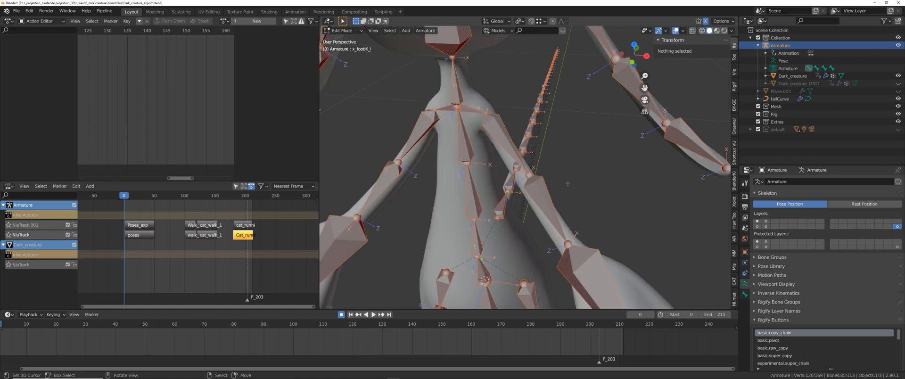
pyautogui.scroll(-3, 541, 182)
# Step: Return to the preferences window and set the primary bone axis to X Axis and the secondary bone axis to Y Axis
pyautogui.click(392, 373)
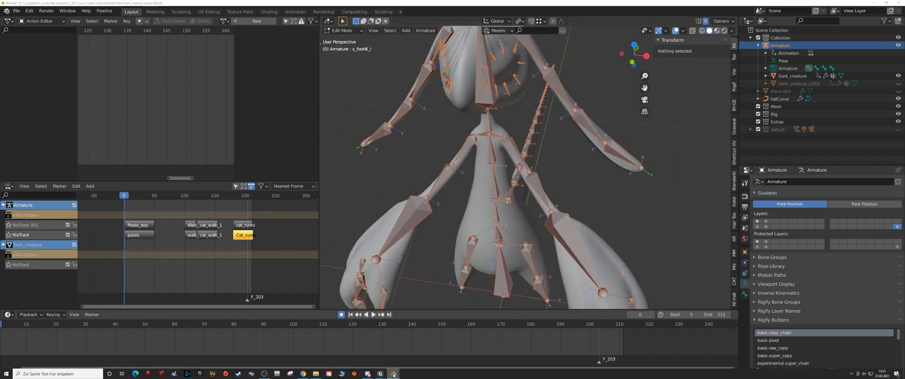
pyautogui.click(421, 357)
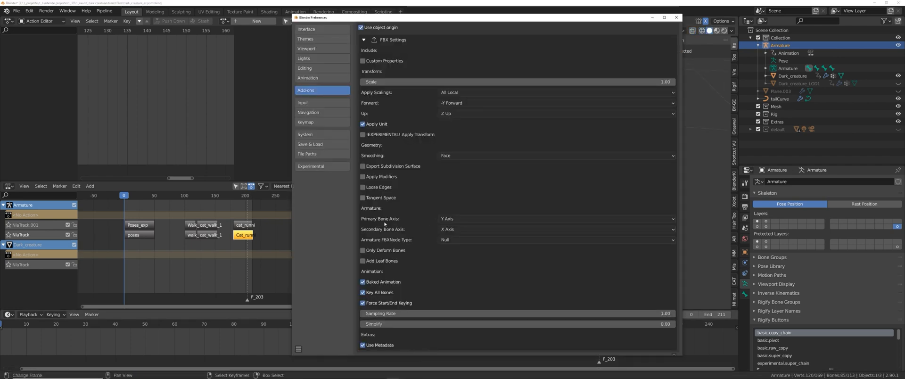
pyautogui.click(448, 220)
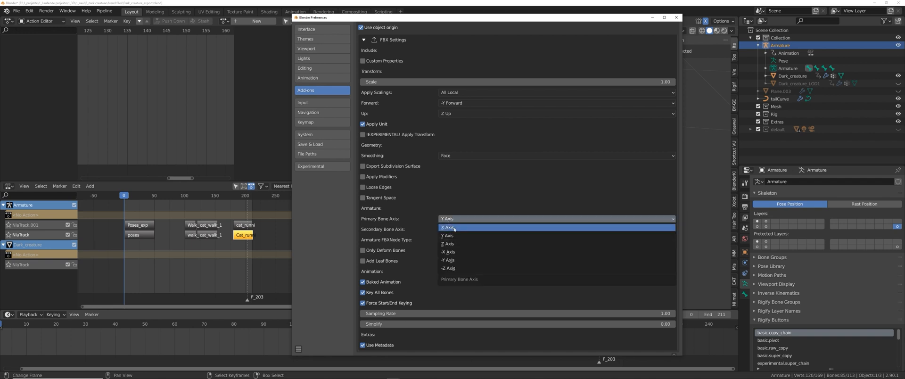
pyautogui.click(455, 228)
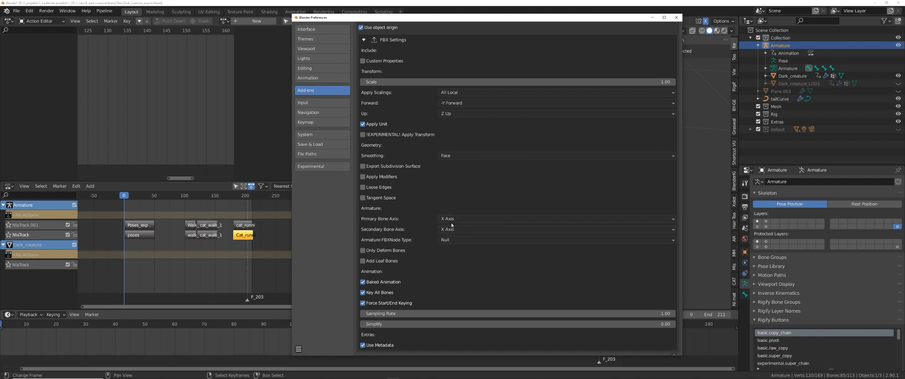
pyautogui.click(460, 230)
pyautogui.click(446, 246)
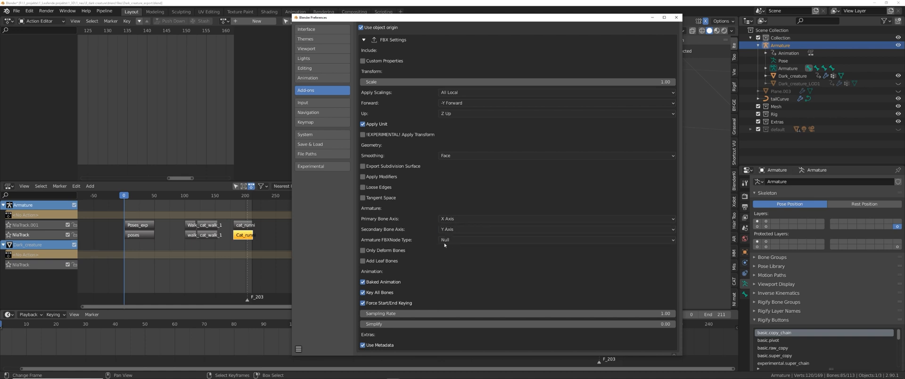
# Step: Enable Only Deform Bones and set the animation Simplify value to 1.00 in the FBX settings
pyautogui.click(366, 253)
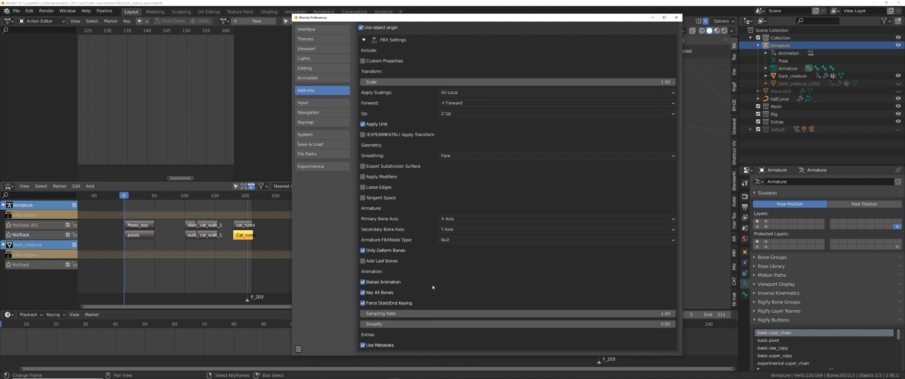
pyautogui.click(609, 324)
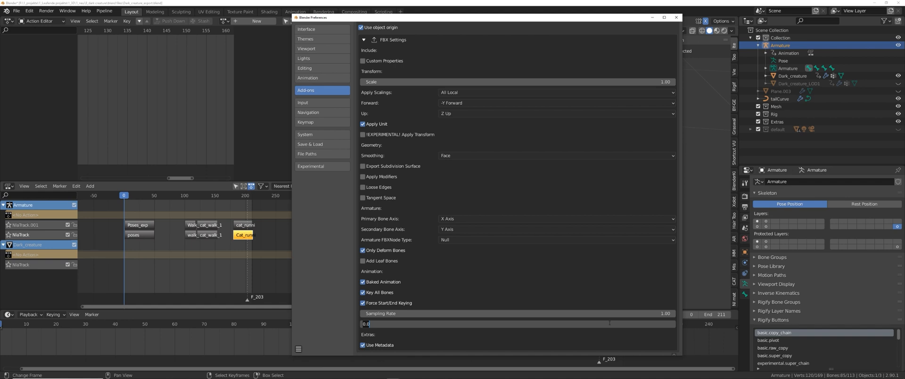
pyautogui.press('Escape')
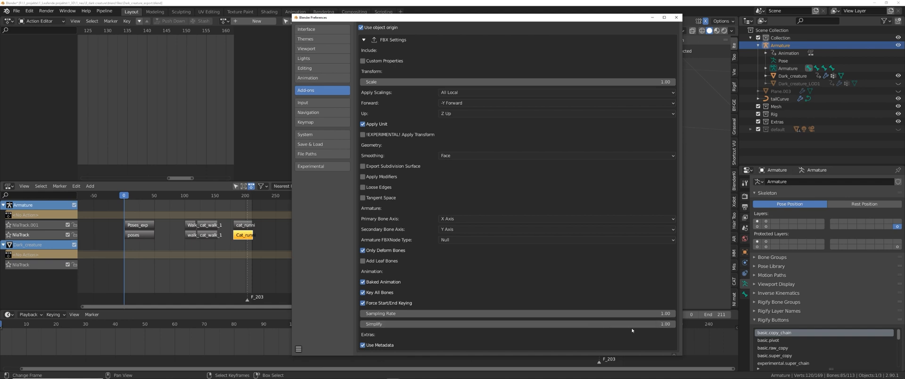
# Step: In the add-on's import options, enable Materials and Launch FBX Import UI, and disable Textures and LODs
pyautogui.scroll(4, 471, 339)
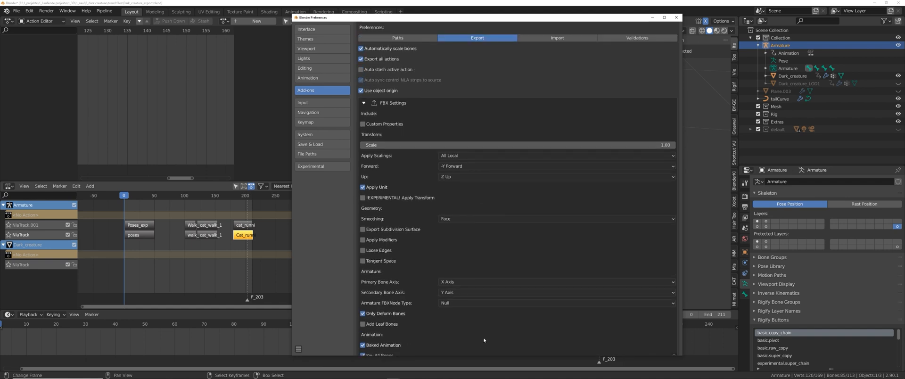
pyautogui.click(545, 59)
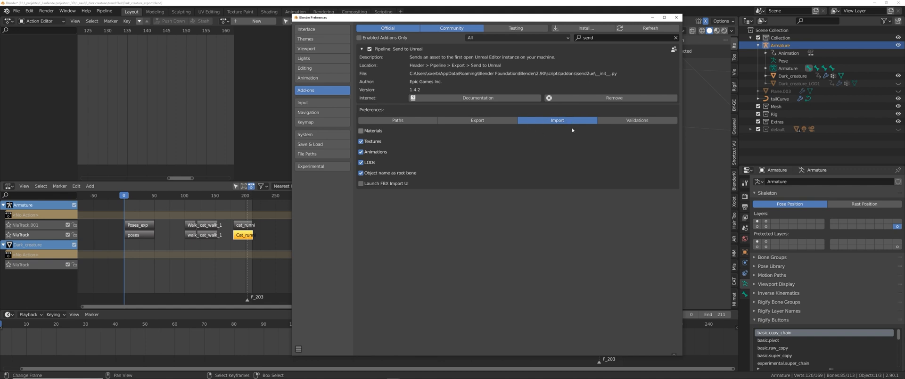
pyautogui.click(362, 131)
pyautogui.click(361, 142)
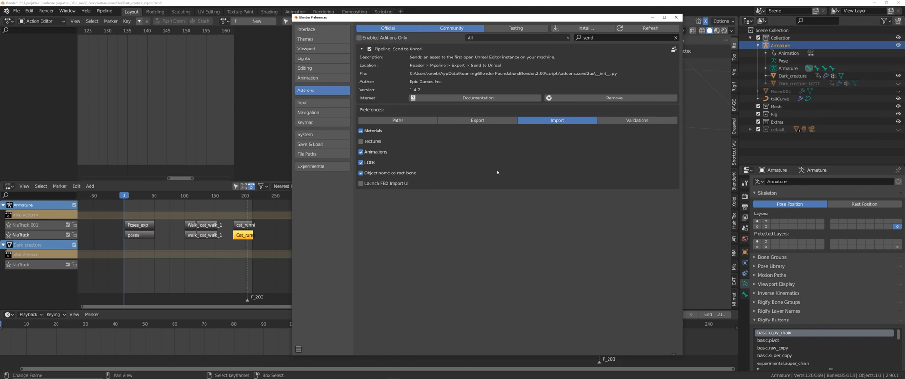
pyautogui.click(362, 162)
pyautogui.click(367, 187)
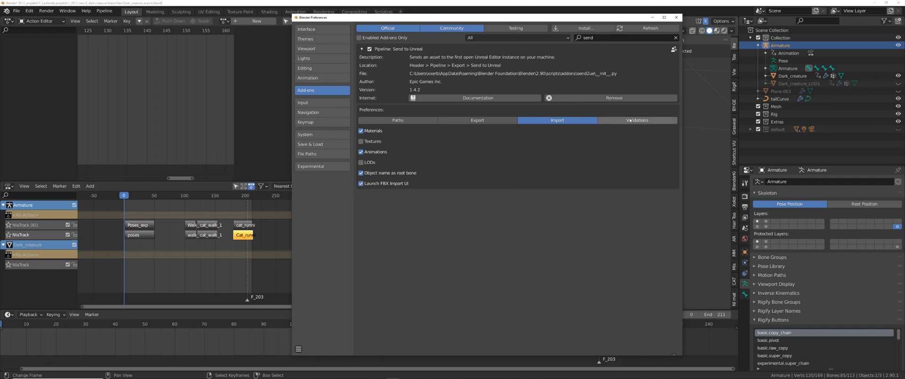
# Step: Look at the add-on's validation options, return to the import options and move the preferences window off the 3D viewport
pyautogui.click(613, 120)
pyautogui.click(556, 122)
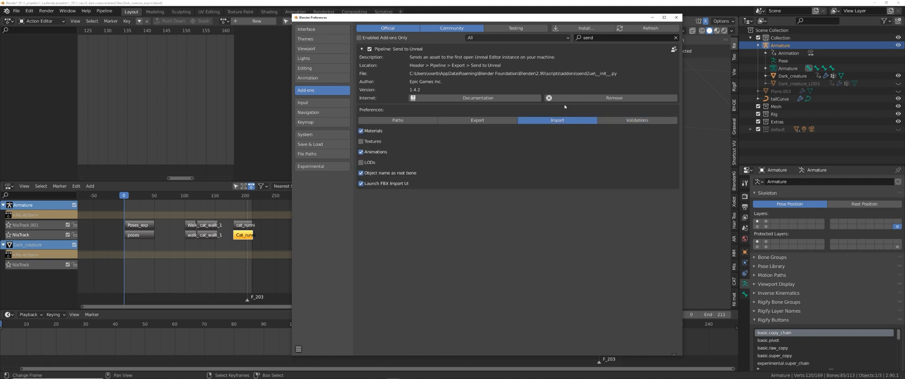
pyautogui.moveTo(592, 20); pyautogui.dragTo(904, 66)
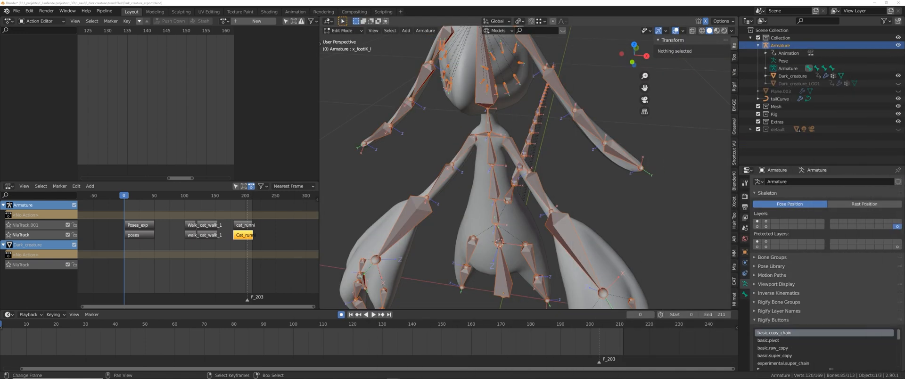
# Step: Take the Armature out of Edit Mode and switch it to Pose Mode with the whole creature in view
pyautogui.scroll(-5, 546, 147)
pyautogui.moveTo(546, 147); pyautogui.dragTo(606, 206, button='middle')
pyautogui.press('Tab')
pyautogui.hotkey('ctrl', 'Tab')
pyautogui.click(606, 240)
pyautogui.moveTo(606, 241); pyautogui.dragTo(537, 186, button='middle')
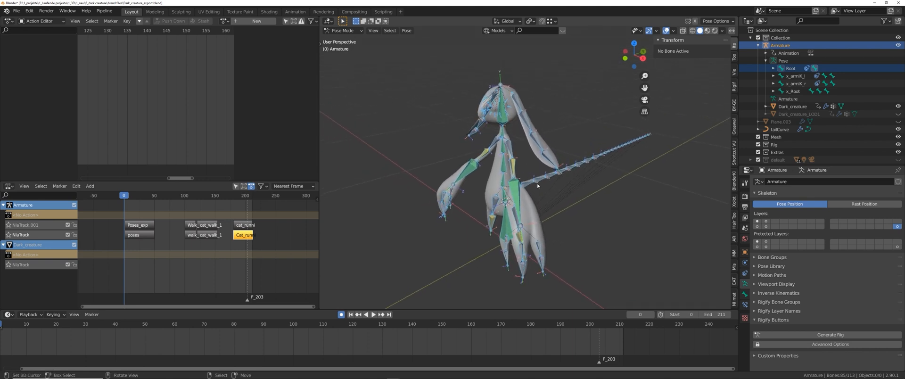
# Step: Search the operators for "clear con" to find Clear Pose Constraints
pyautogui.press('F3')
pyautogui.write('clear con')
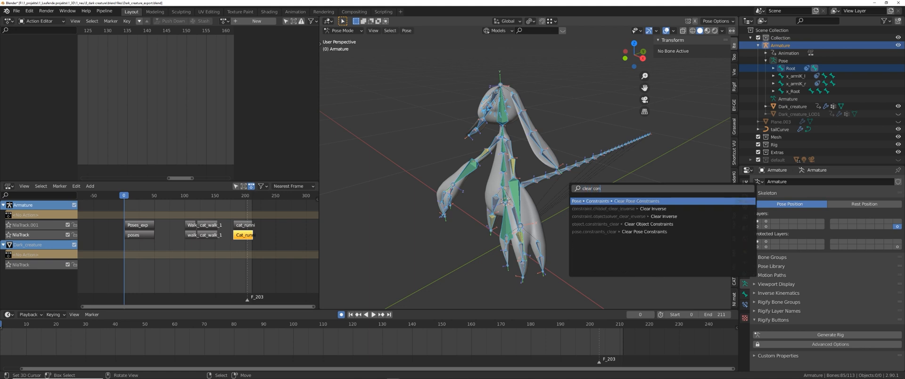
pyautogui.press('Return')
# Step: Play the creature's animation, stop it at frame 129 and inspect the NLA strips around that frame
pyautogui.press('space')
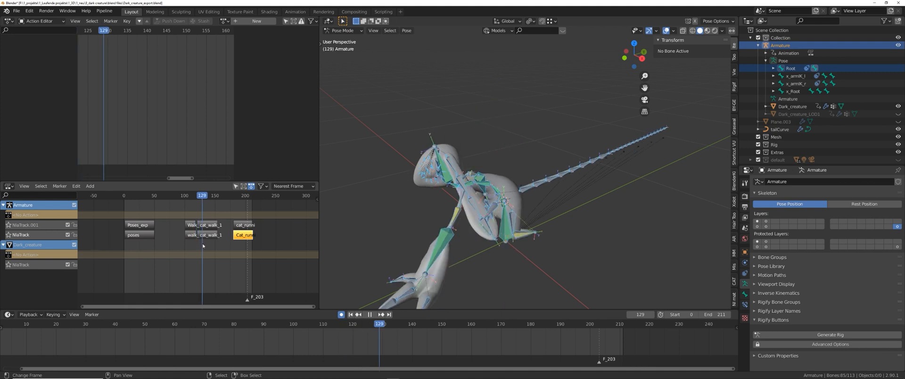
pyautogui.press('space')
pyautogui.scroll(3, 206, 252)
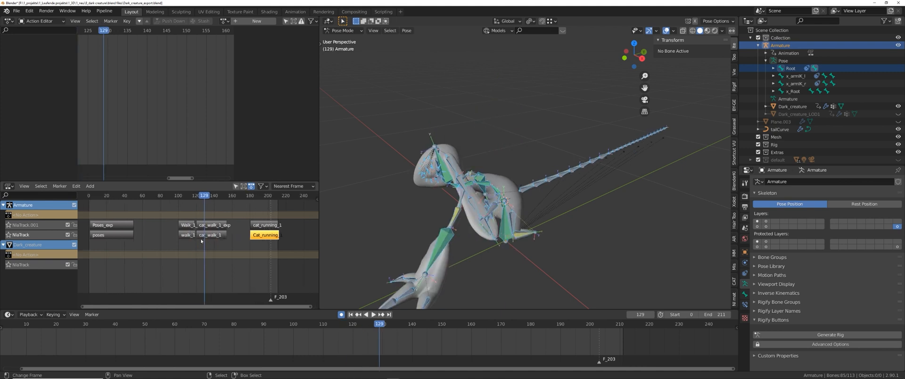
# Step: Toggle muting for the four strips on the armature's lower NLA track and check the animation around frames 120 and 114
pyautogui.moveTo(298, 237); pyautogui.dragTo(99, 246, button='right')
pyautogui.press('h')
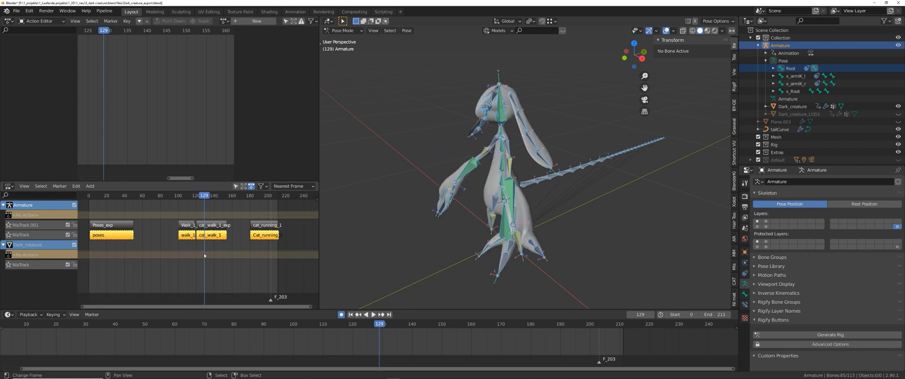
pyautogui.press('space')
pyautogui.click(194, 253)
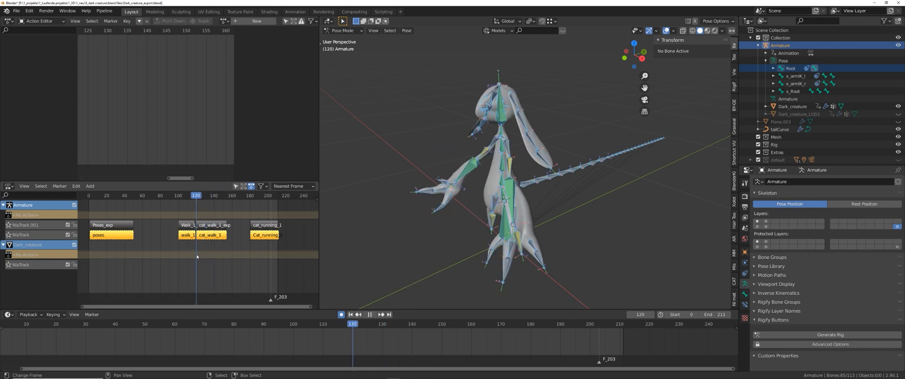
pyautogui.click(189, 256)
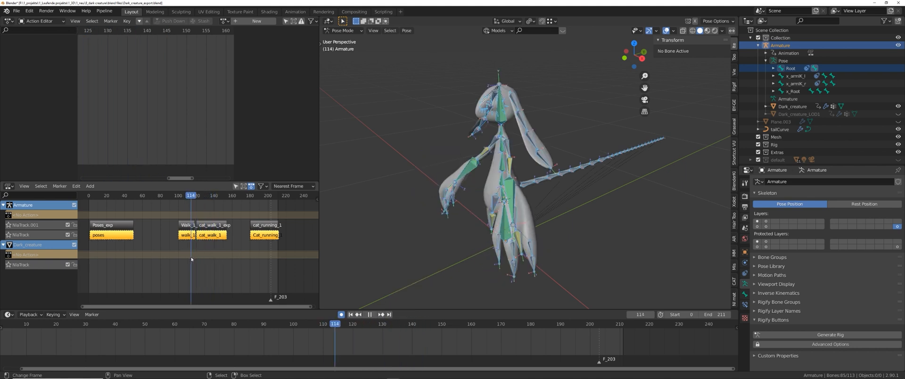
pyautogui.press('space')
# Step: Clear the pose constraints from the armature's selected bones
pyautogui.press('F3')
pyautogui.write('clear co')
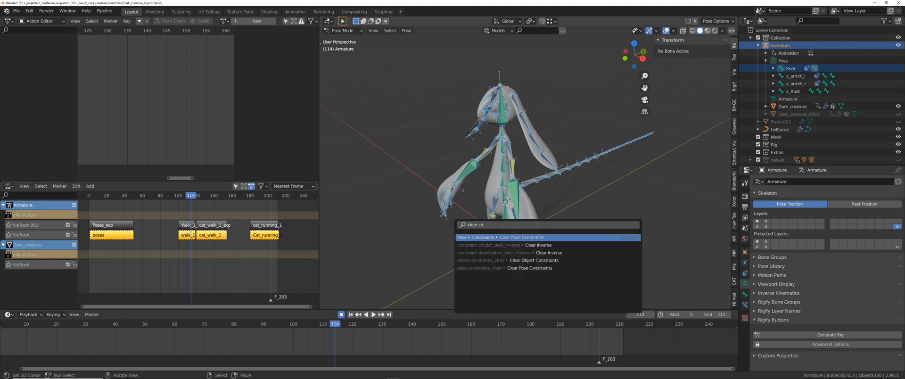
pyautogui.press('Return')
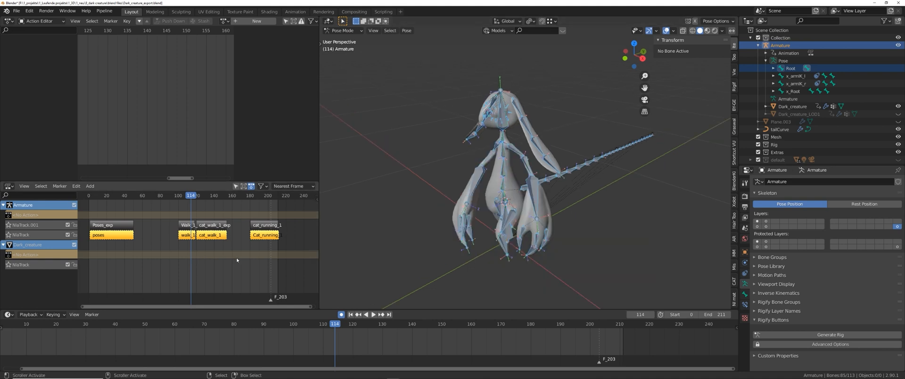
# Step: Play the walk animations from around frame 99, stop at frame 111 and inspect the creature's pose
pyautogui.press('space')
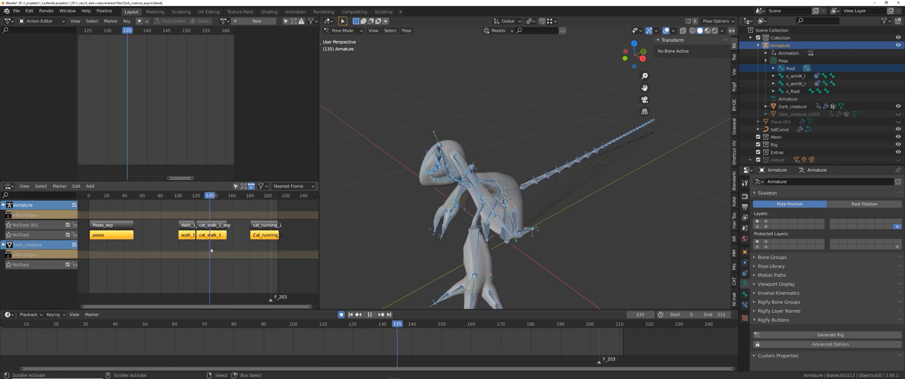
pyautogui.press('space')
pyautogui.click(178, 247)
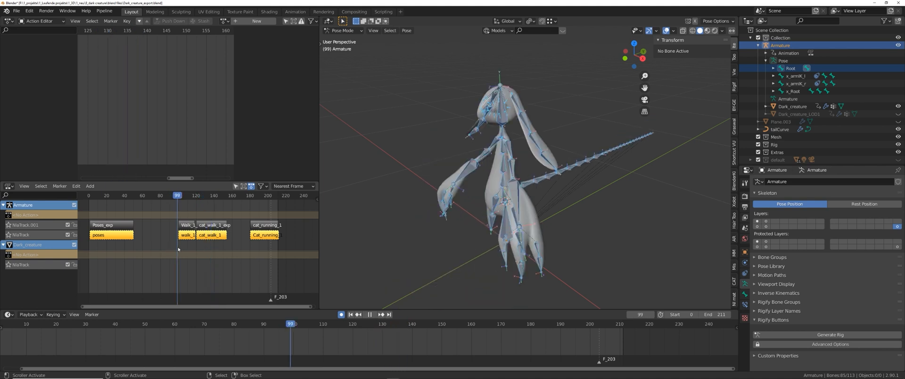
pyautogui.press('space')
pyautogui.press('space')
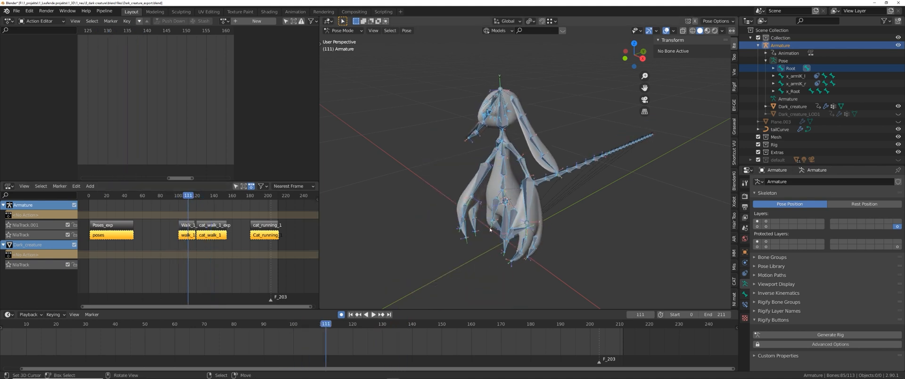
pyautogui.scroll(-2, 556, 228)
pyautogui.moveTo(556, 228)
pyautogui.mouseDown(button='middle')
pyautogui.moveTo(580, 228)
pyautogui.moveTo(558, 226)
pyautogui.mouseUp(button='middle')
pyautogui.scroll(3, 559, 226)
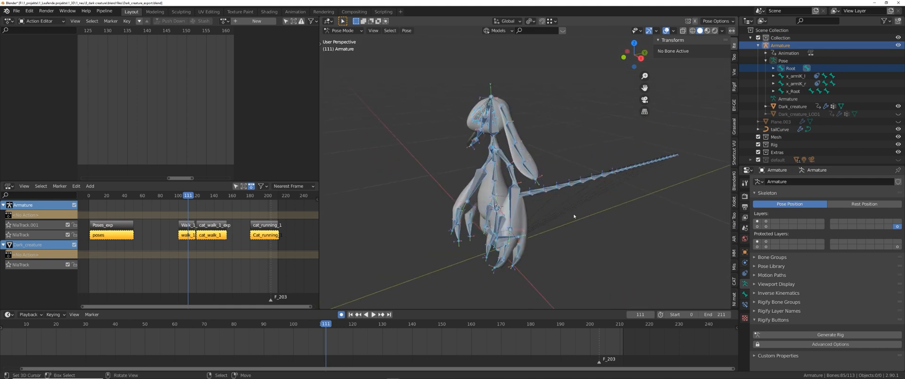
# Step: Switch the Armature to Object Mode, add Dark_creature to the selection and try to export with Send to Unreal
pyautogui.hotkey('ctrl', 'Tab')
pyautogui.moveTo(521, 174); pyautogui.dragTo(530, 177, button='middle')
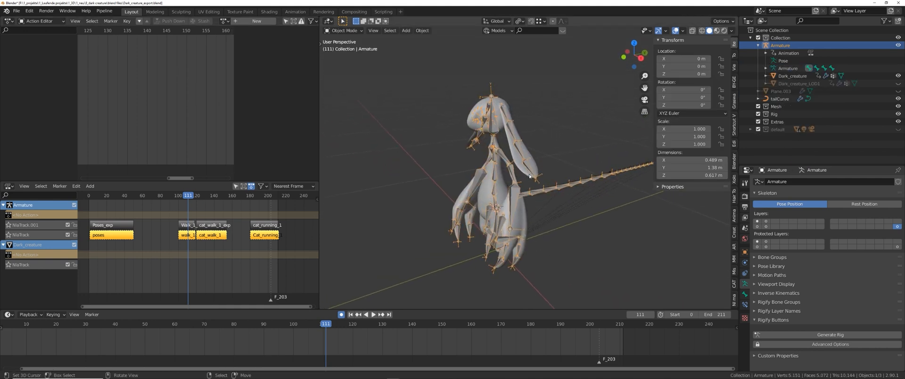
pyautogui.keyDown('shift'); pyautogui.click(471, 135); pyautogui.keyUp('shift')
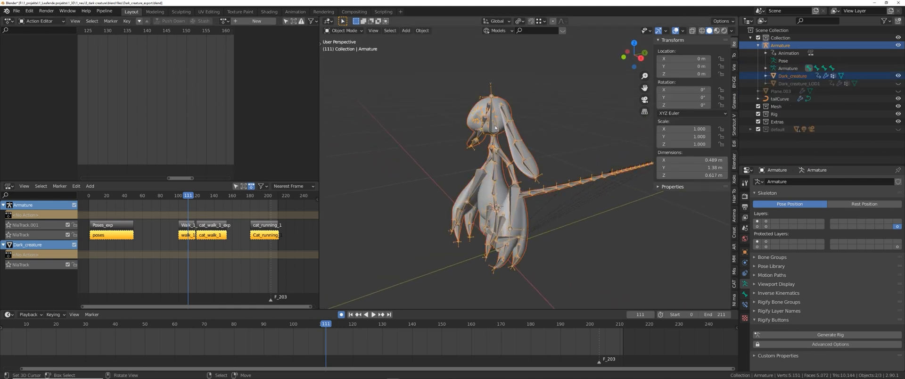
pyautogui.click(104, 11)
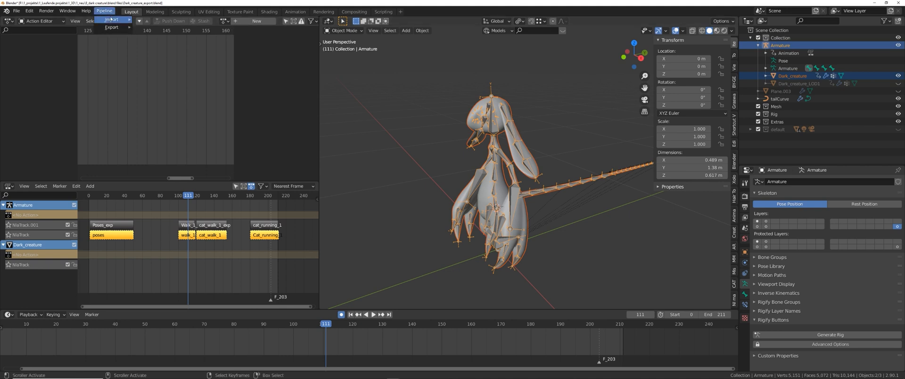
pyautogui.moveTo(113, 27)
pyautogui.click(158, 27)
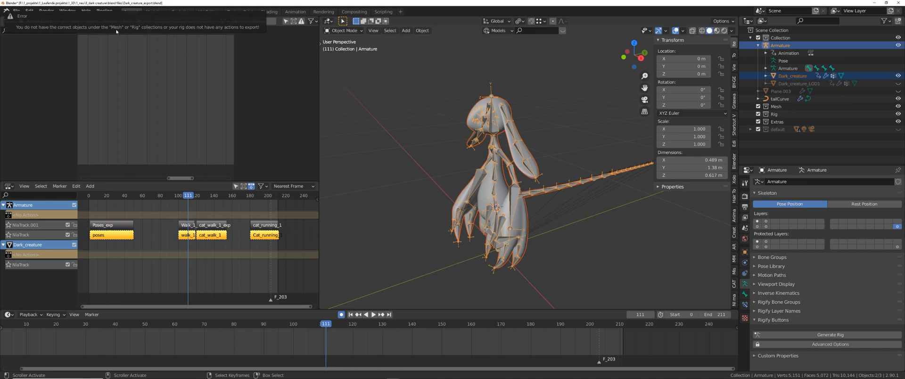
# Step: Move Dark_creature to the Mesh collection and the Armature to the Rig collection
pyautogui.click(501, 100)
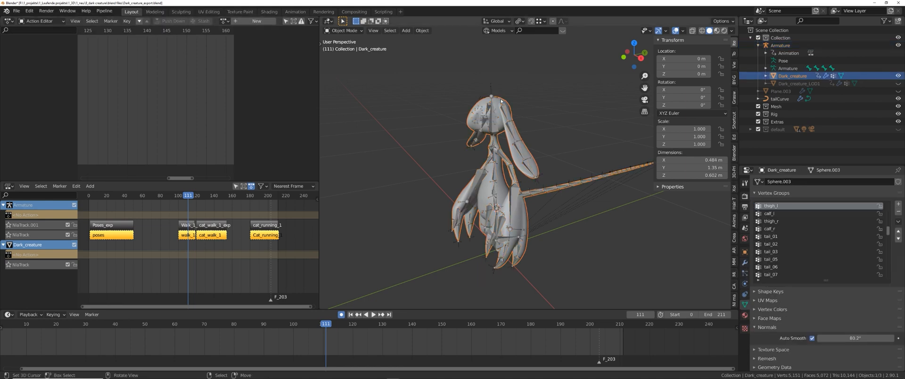
pyautogui.press('m')
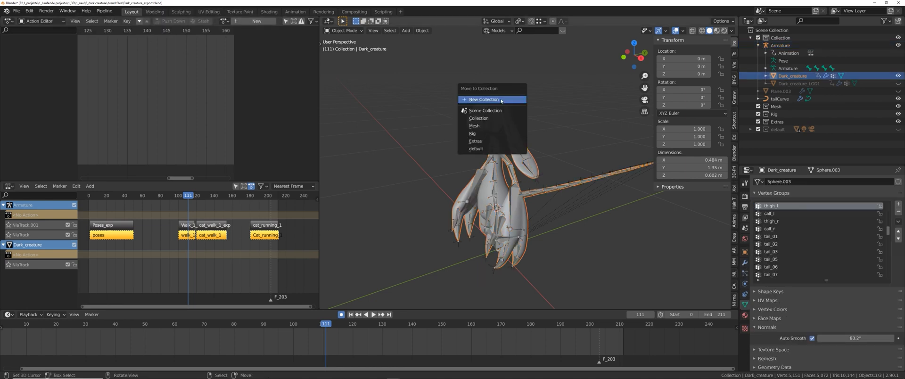
pyautogui.click(490, 126)
pyautogui.press('m')
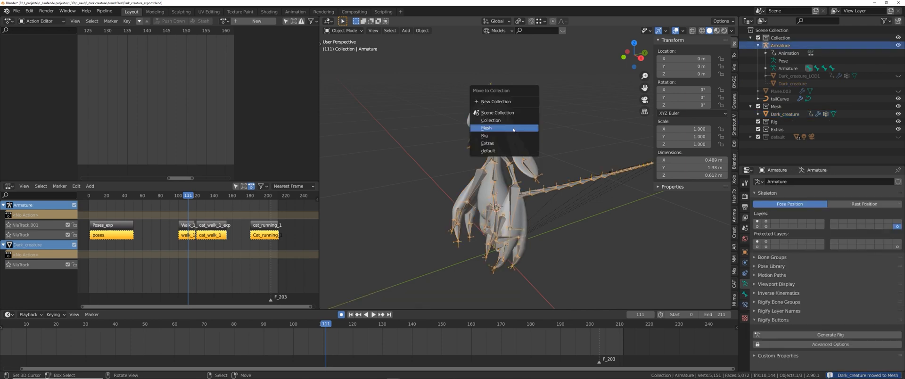
pyautogui.click(511, 136)
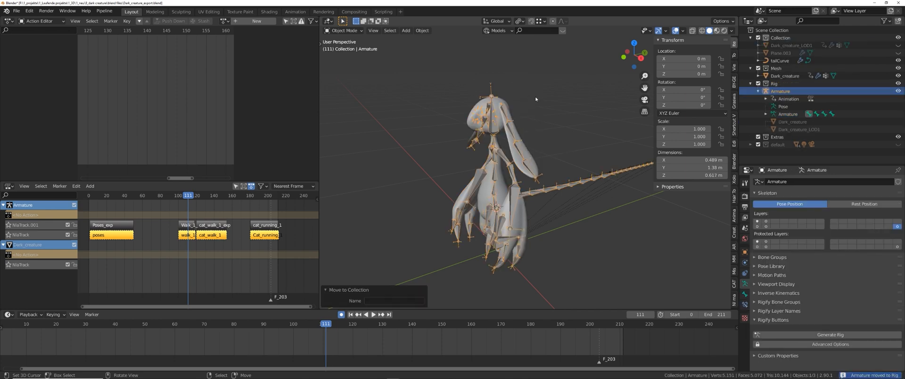
# Step: Select Dark_creature with its Armature, export them with Send to Unreal and switch to the Unreal Editor
pyautogui.moveTo(539, 92); pyautogui.dragTo(451, 128)
pyautogui.click(105, 11)
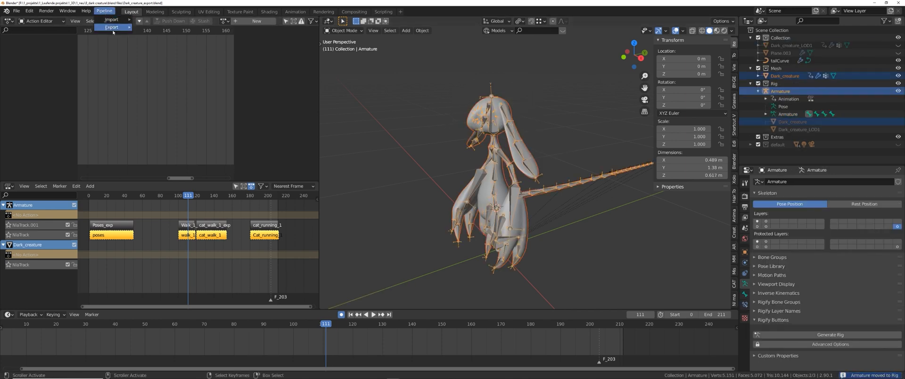
pyautogui.moveTo(115, 27)
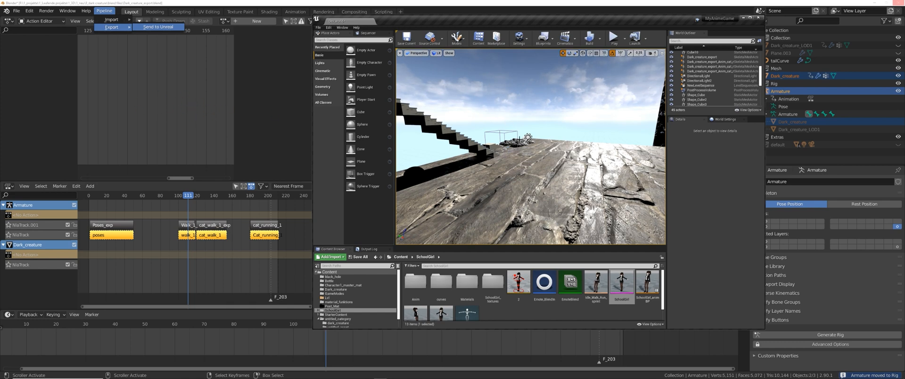
pyautogui.moveTo(450, 97); pyautogui.dragTo(483, 85)
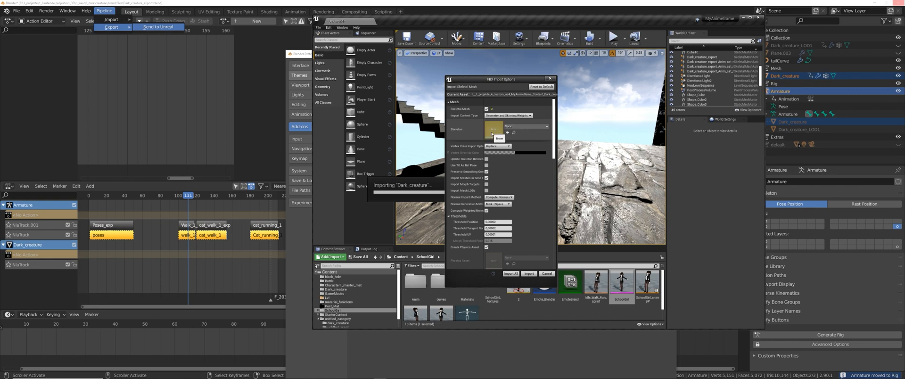
# Step: Look at the Skeleton and Vertex Color Import Option choices in the FBX import options, widening the label column and keeping Replace
pyautogui.click(521, 128)
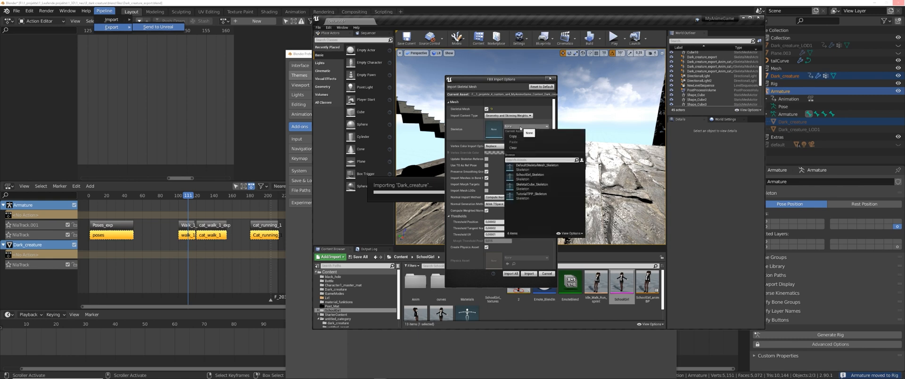
pyautogui.click(521, 128)
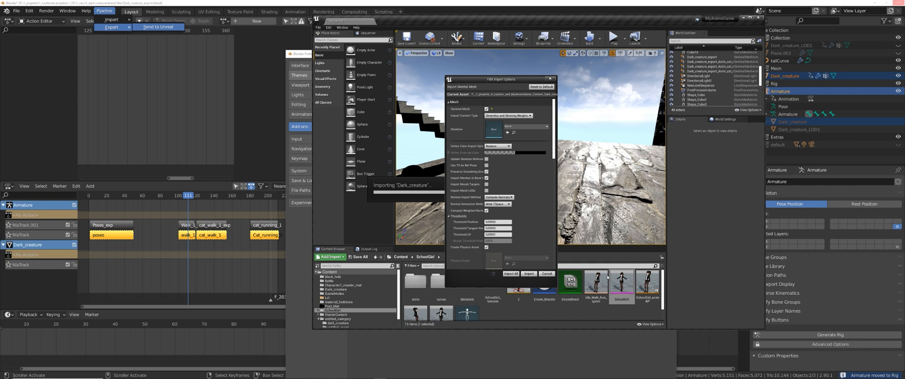
pyautogui.click(526, 126)
pyautogui.click(465, 131)
pyautogui.moveTo(484, 158); pyautogui.dragTo(500, 156)
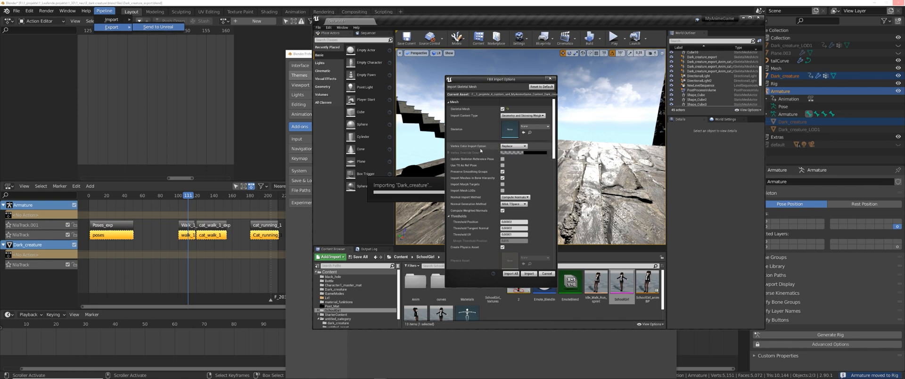
pyautogui.click(507, 147)
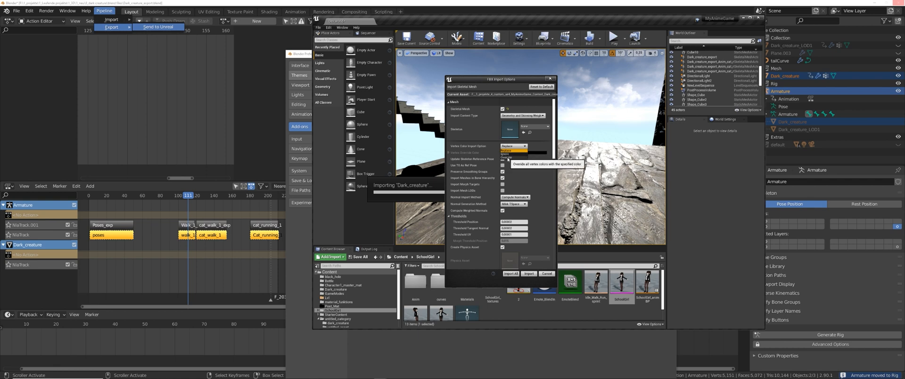
pyautogui.click(510, 150)
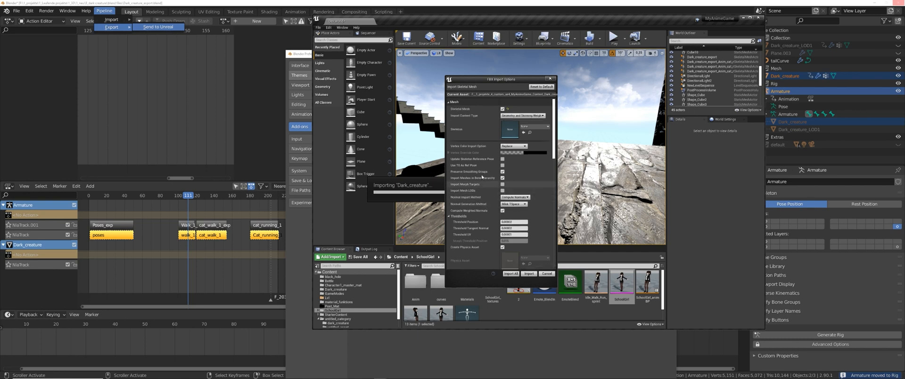
# Step: Try Import Normals as the Normal Import Method and return it to Compute Normals
pyautogui.scroll(-1, 470, 212)
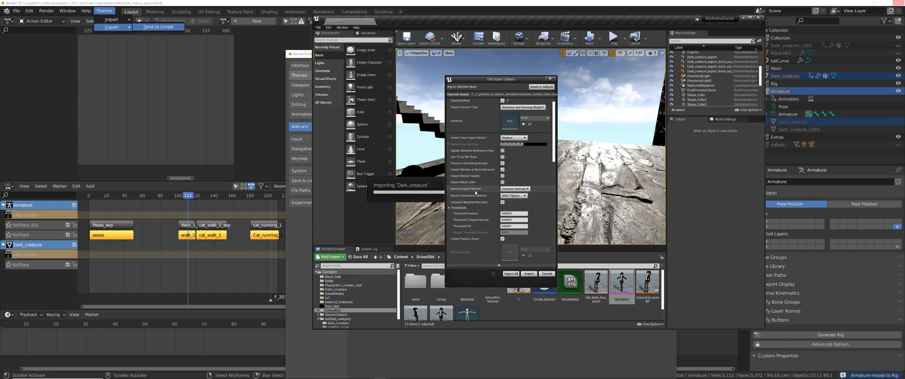
pyautogui.click(515, 189)
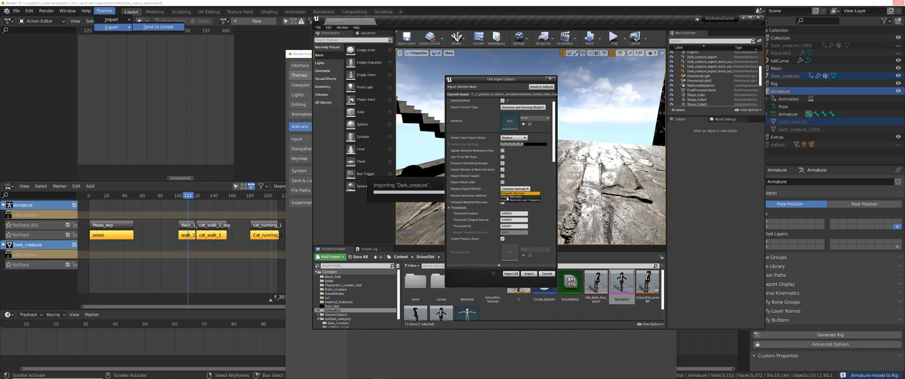
pyautogui.click(508, 197)
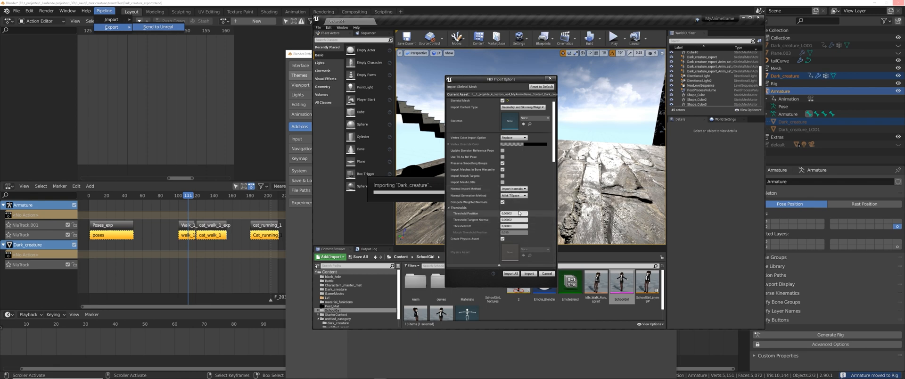
pyautogui.click(514, 188)
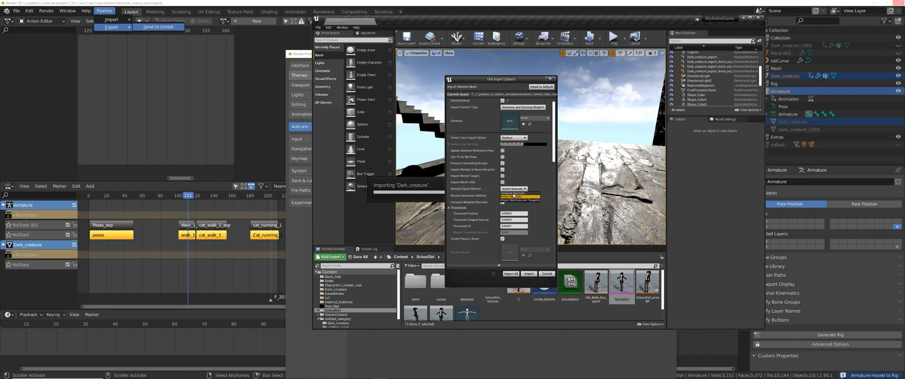
pyautogui.click(512, 194)
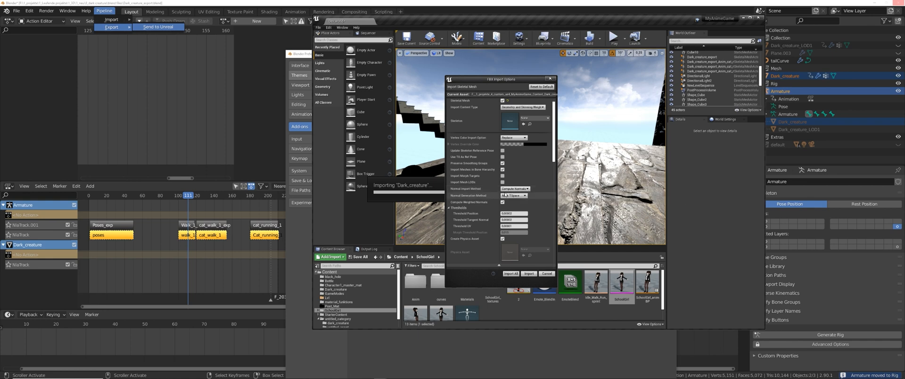
# Step: Examine the threshold, physics asset, animation and transform options of the FBX import, including the advanced mesh settings
pyautogui.scroll(-2, 453, 179)
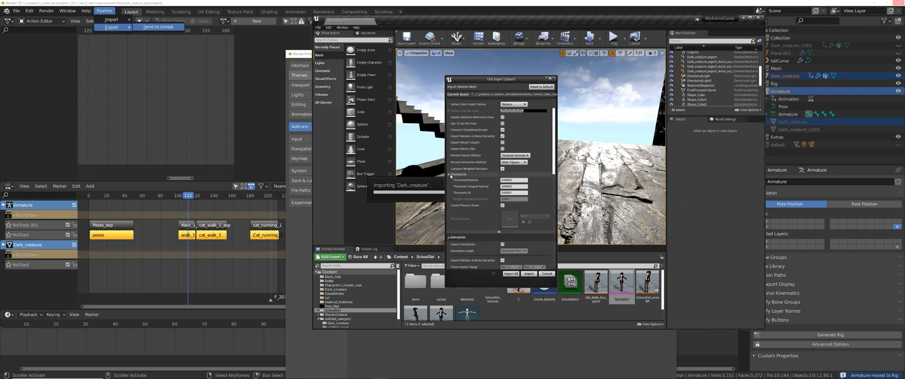
pyautogui.scroll(-5, 500, 233)
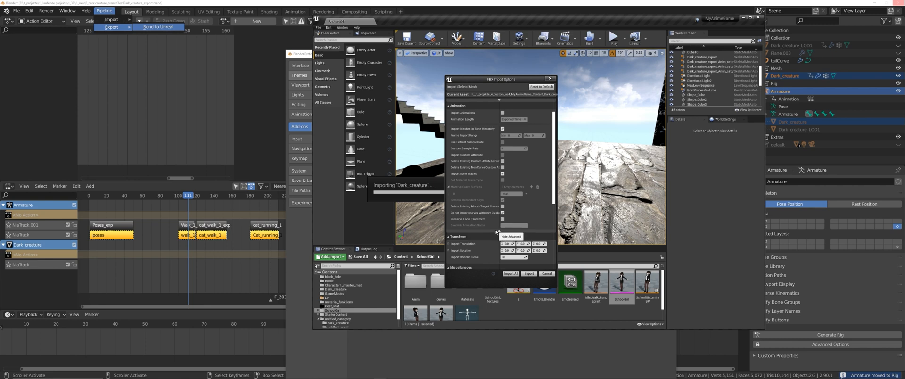
pyautogui.scroll(3, 466, 123)
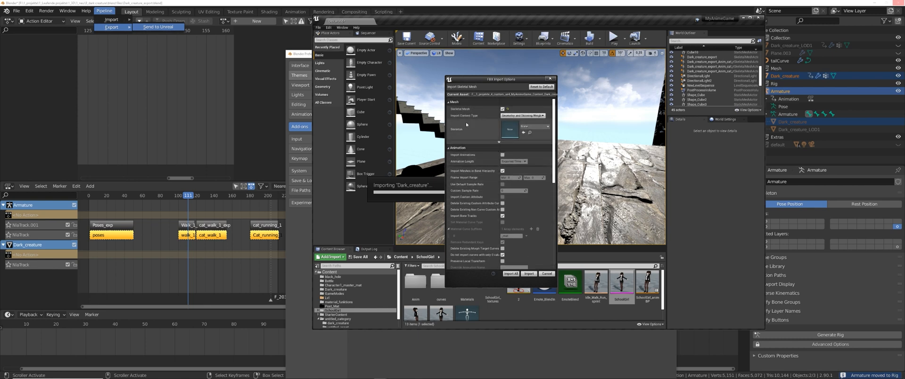
pyautogui.click(499, 141)
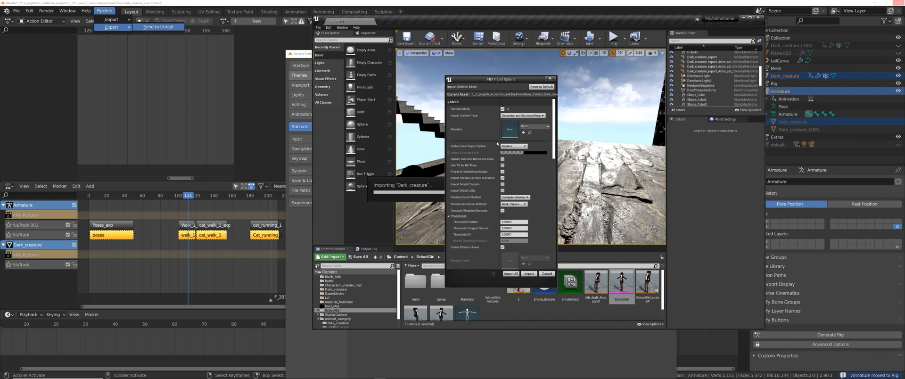
pyautogui.scroll(-2, 498, 144)
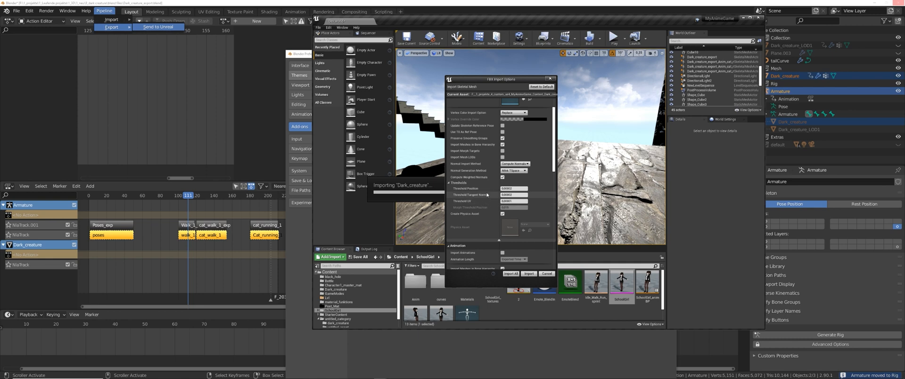
# Step: Enable Import Animations in the FBX import options for Dark_creature
pyautogui.scroll(-2, 487, 195)
pyautogui.scroll(-1, 468, 192)
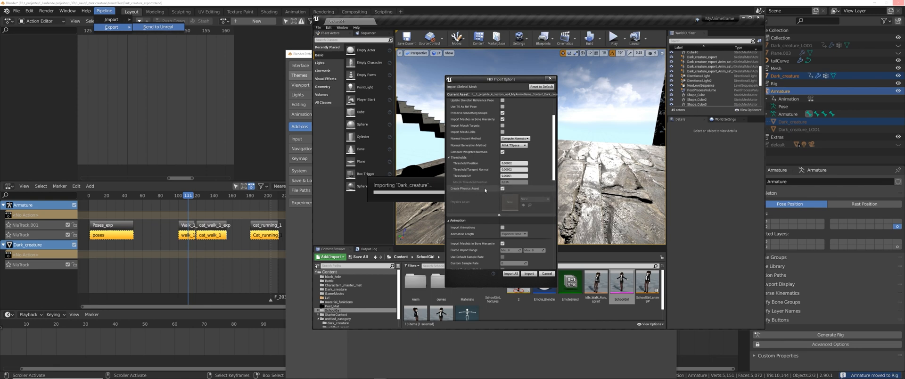
pyautogui.scroll(-8, 485, 190)
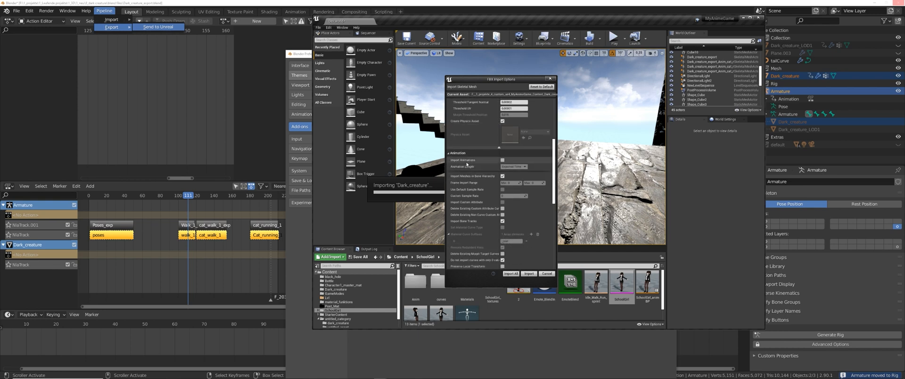
pyautogui.click(503, 160)
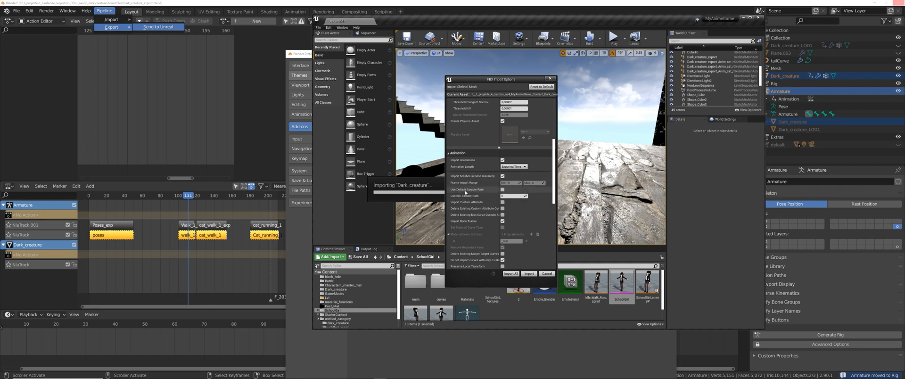
# Step: Review the remaining animation, transform, miscellaneous and material options, widen the value column, and try to import all assets
pyautogui.scroll(-2, 468, 194)
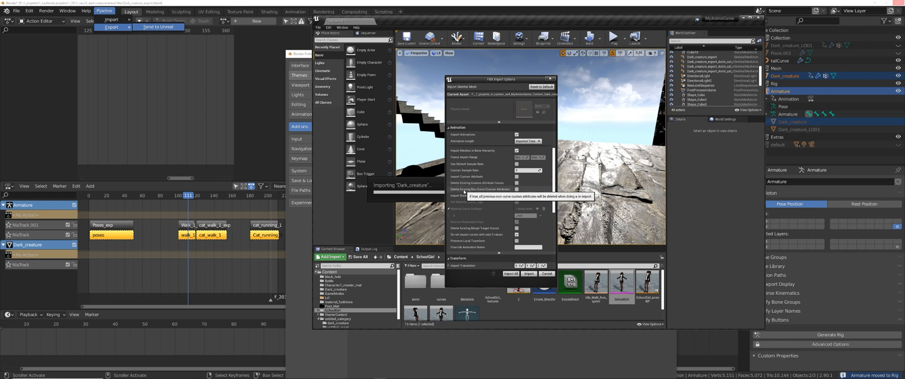
pyautogui.scroll(-1, 470, 193)
pyautogui.scroll(-4, 470, 193)
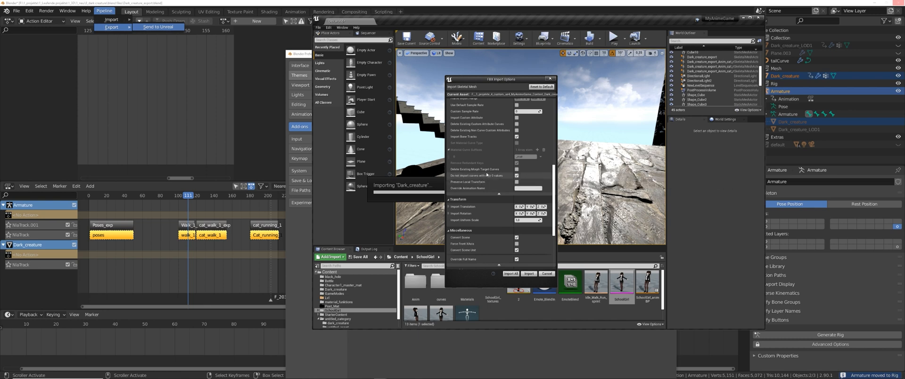
pyautogui.scroll(-2, 460, 151)
pyautogui.scroll(-3, 499, 160)
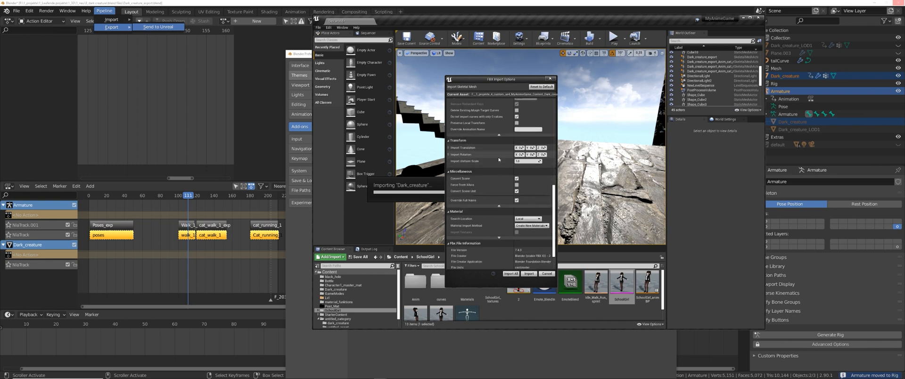
pyautogui.moveTo(514, 159); pyautogui.dragTo(488, 162)
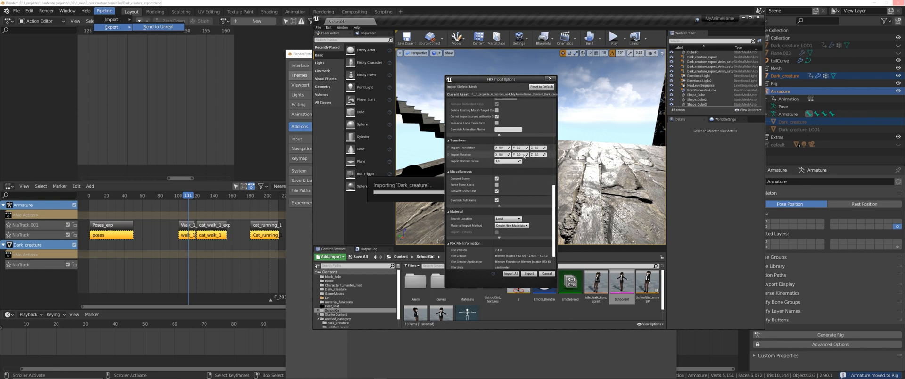
pyautogui.scroll(-2, 465, 179)
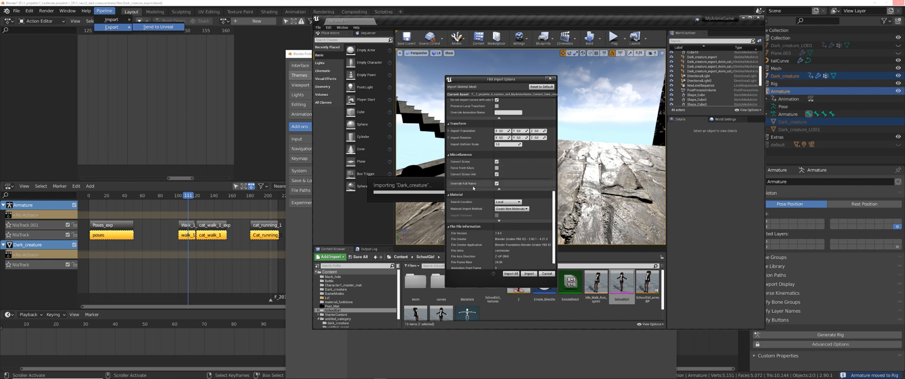
pyautogui.scroll(-1, 474, 188)
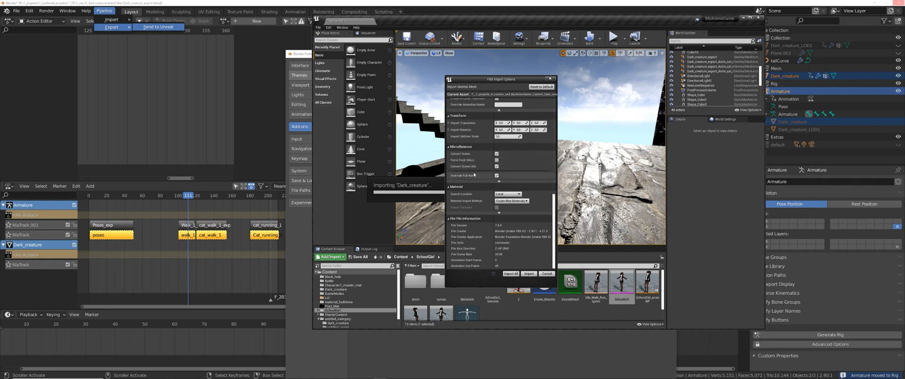
pyautogui.click(512, 274)
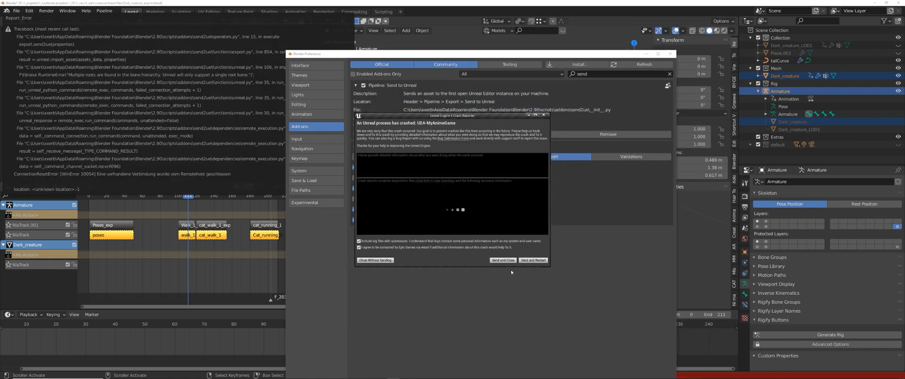
# Step: Send the crash report with an Unreal Editor restart, then read through and close Blender's error log
pyautogui.click(534, 260)
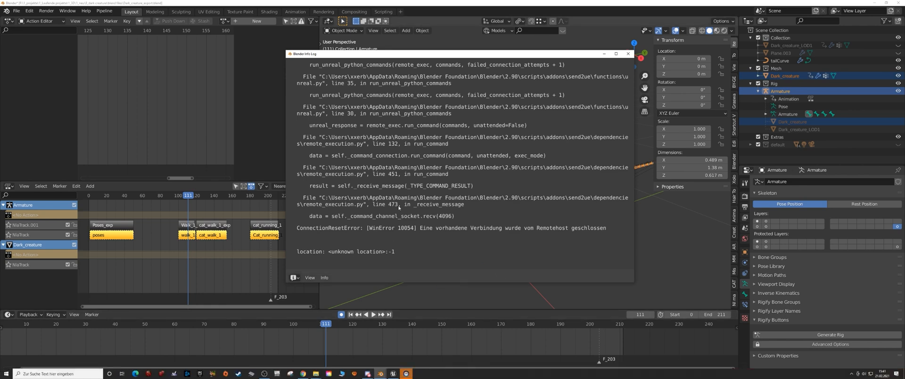
pyautogui.scroll(3, 399, 208)
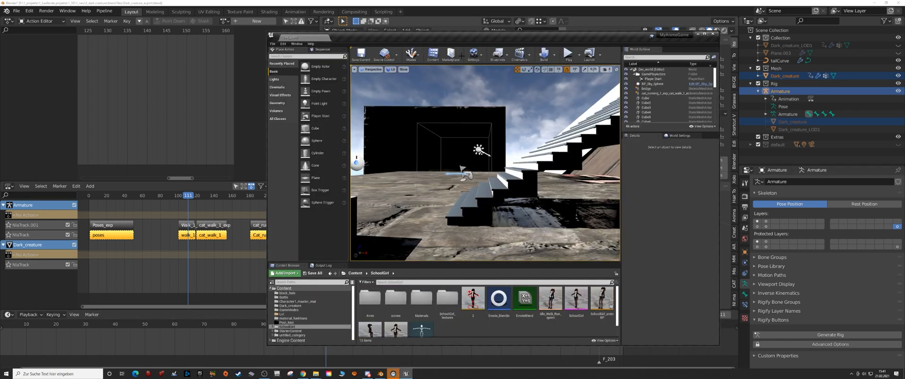
pyautogui.click(698, 34)
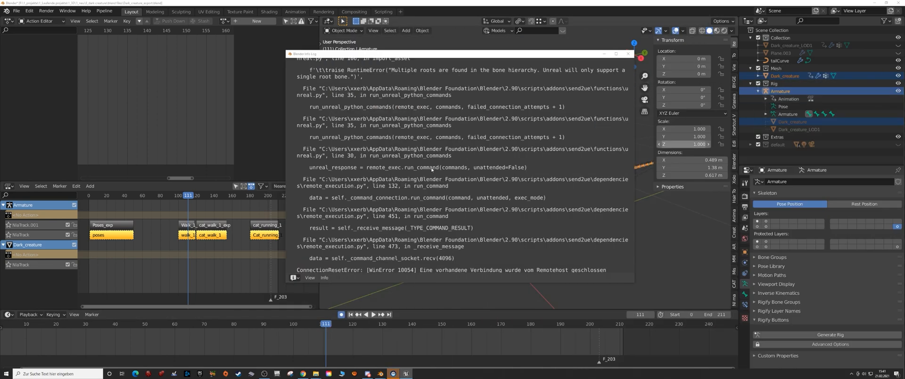
pyautogui.scroll(-3, 422, 220)
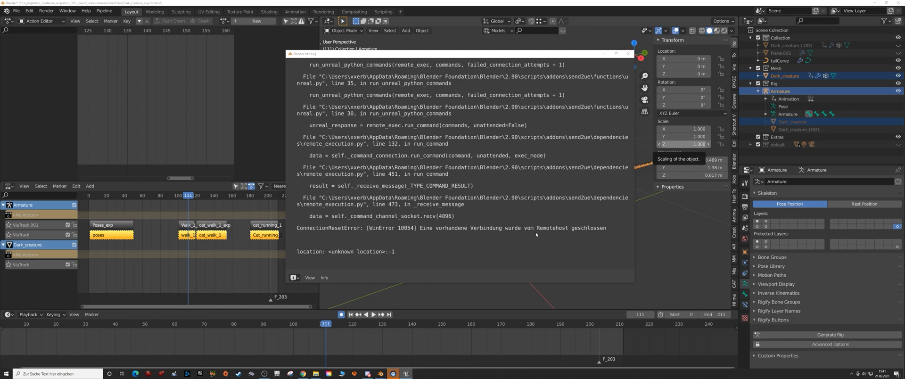
pyautogui.click(628, 53)
# Step: Return to the Unreal Editor's Content folder and import all of the re-sent Dark_creature skeletal mesh with Import Animations off
pyautogui.click(407, 374)
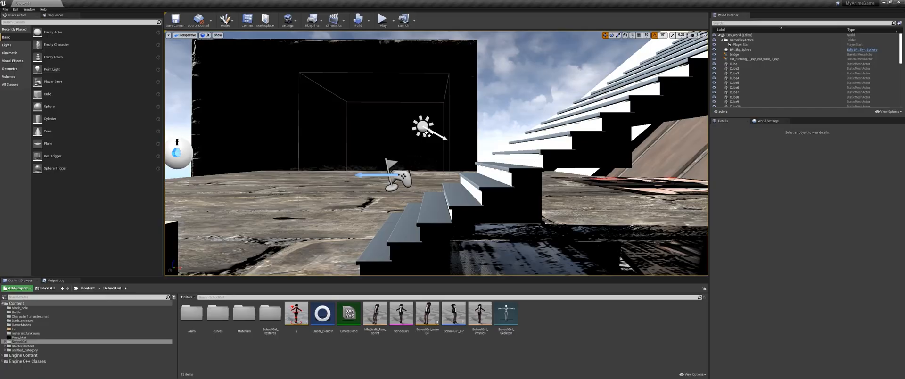
pyautogui.click(87, 288)
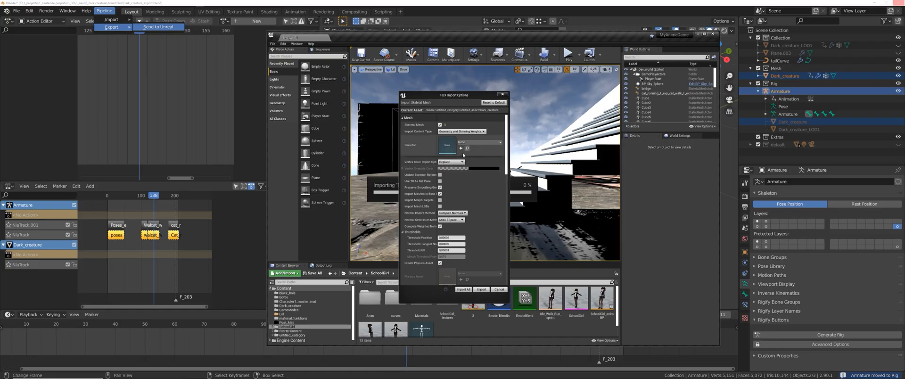
pyautogui.scroll(-5, 439, 229)
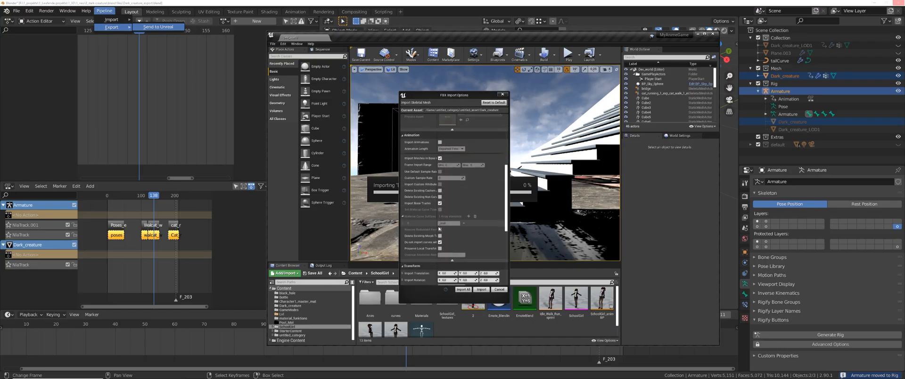
pyautogui.scroll(-2, 440, 228)
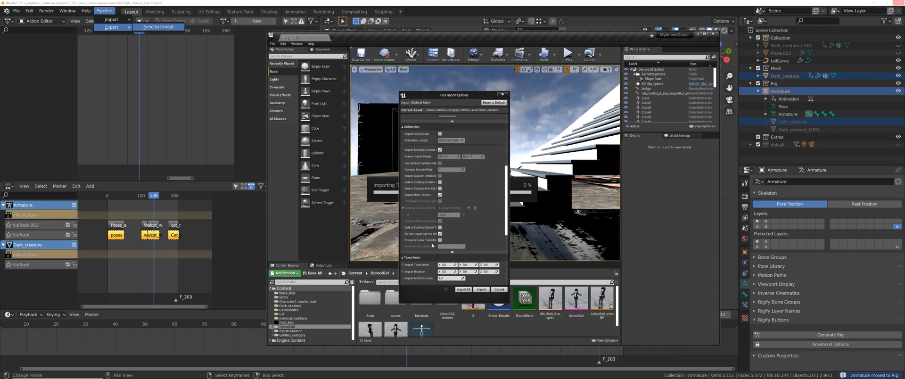
pyautogui.scroll(-4, 432, 245)
pyautogui.click(467, 290)
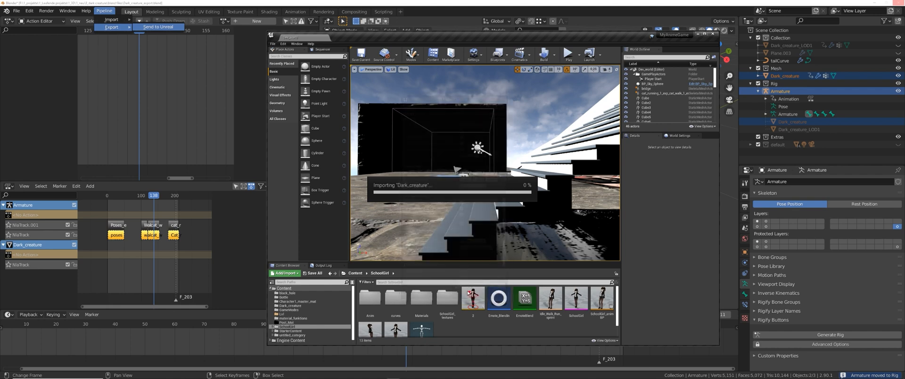
pyautogui.click(512, 214)
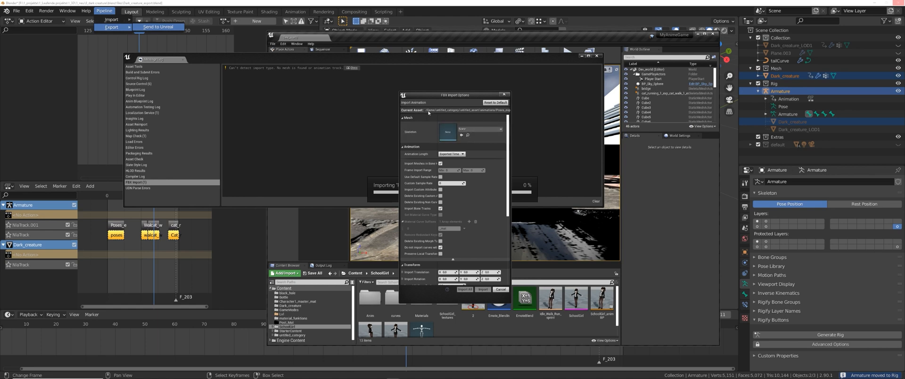
# Step: Assign Dark_creature_Skeleton to the first animation import and import all, cancelling the remaining prompts and closing the message log
pyautogui.click(482, 133)
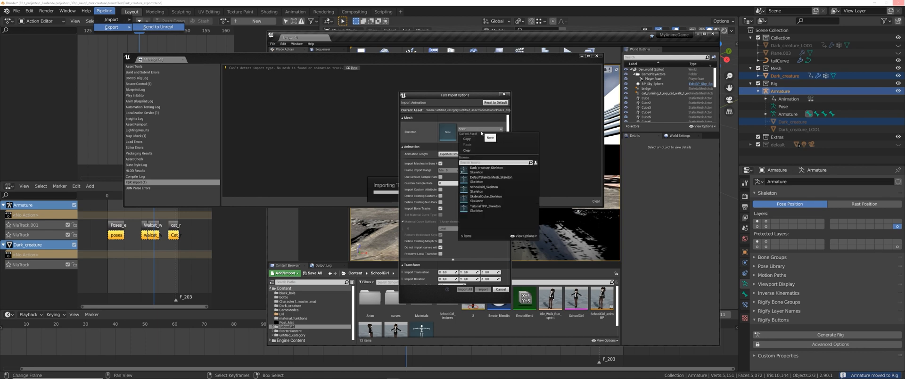
pyautogui.click(495, 171)
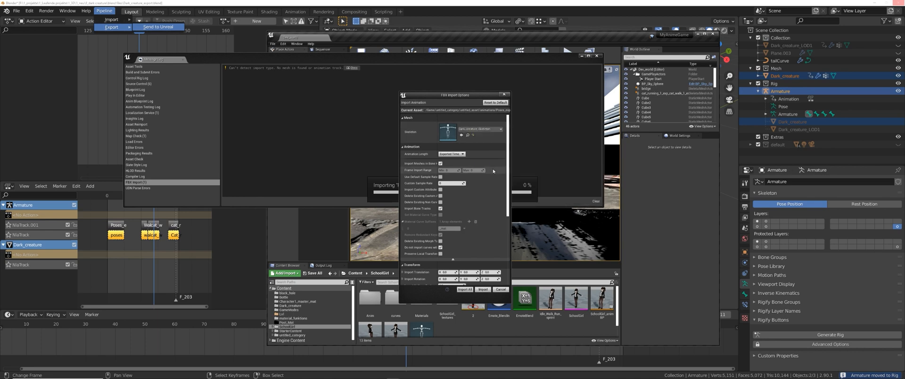
pyautogui.click(468, 290)
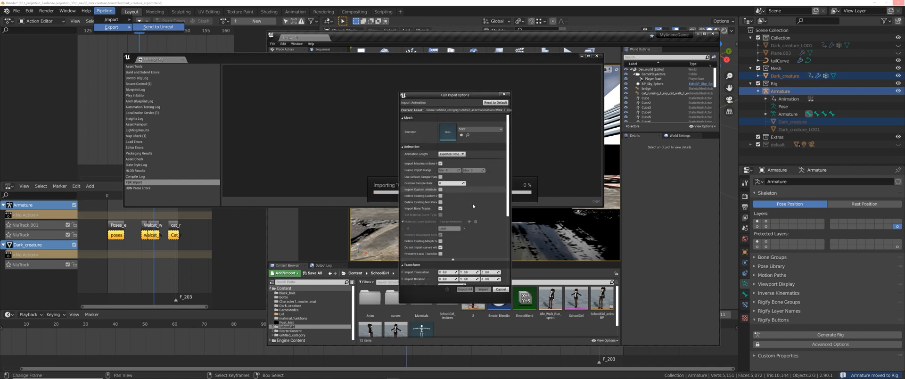
pyautogui.click(501, 289)
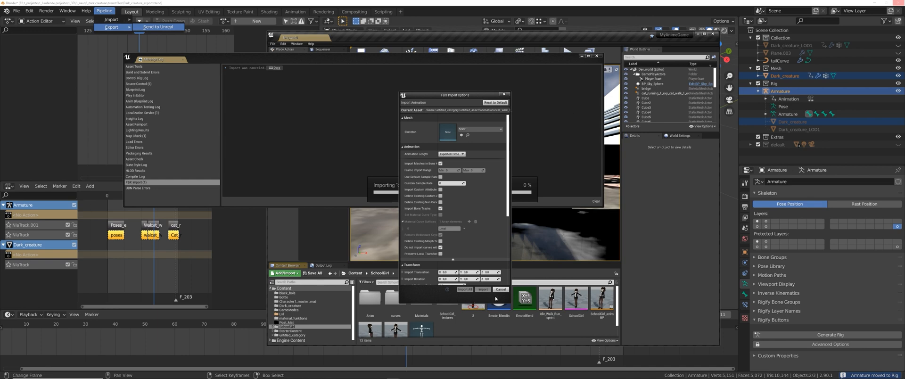
pyautogui.click(500, 289)
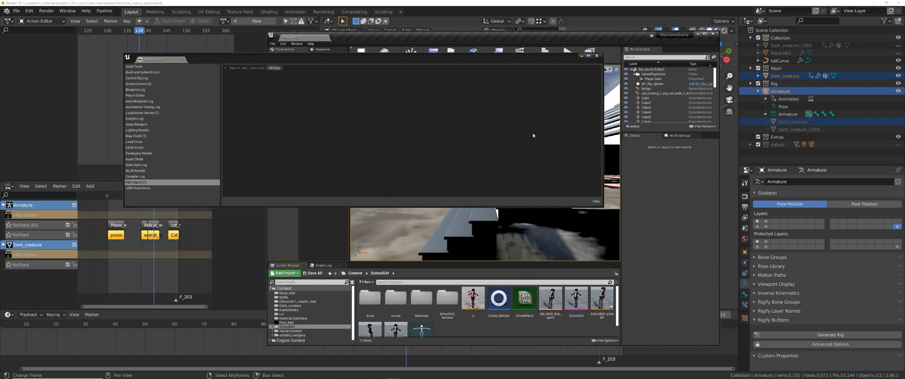
pyautogui.click(597, 56)
# Step: Maximize the Unreal Editor and browse to the animations folder inside untitled_category and untitled_asset
pyautogui.moveTo(556, 45); pyautogui.dragTo(561, 2)
pyautogui.click(88, 288)
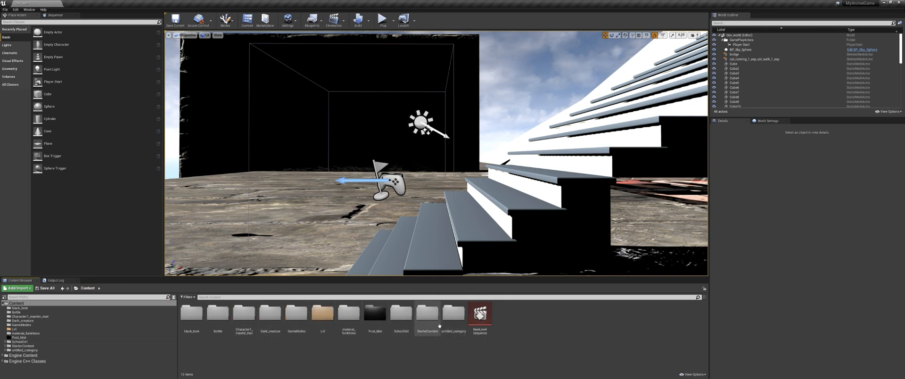
pyautogui.doubleClick(453, 315)
pyautogui.doubleClick(218, 313)
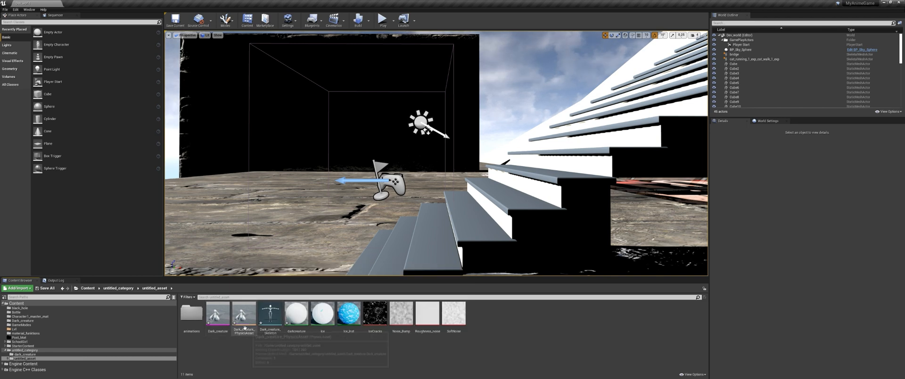
pyautogui.doubleClick(191, 323)
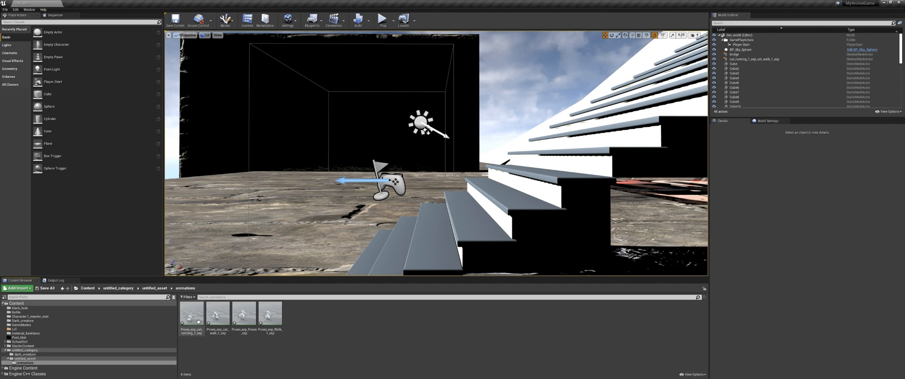
# Step: Open the imported Poses_exp cat running animation asset and look over the level view
pyautogui.click(197, 322)
pyautogui.doubleClick(192, 315)
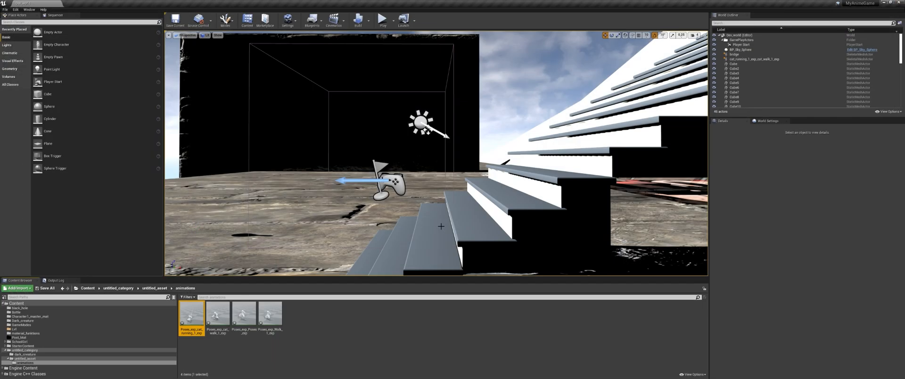
pyautogui.moveTo(411, 258); pyautogui.dragTo(410, 257, button='middle')
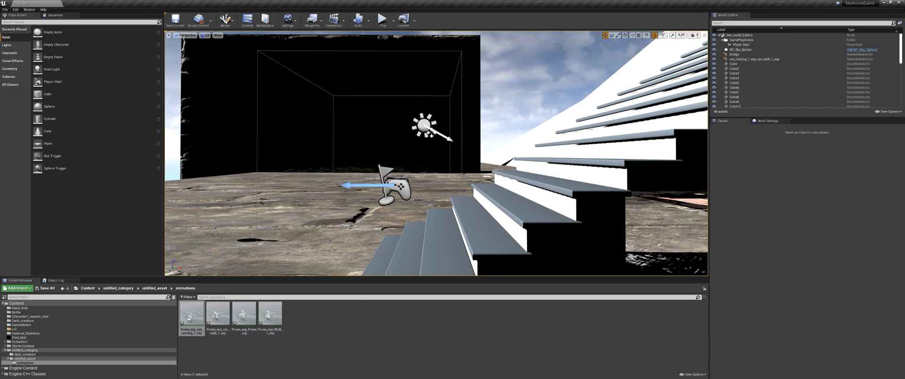
# Step: Switch to Blender to inspect the Dark_creature mesh and armature from several angles, and return to the Unreal Editor
pyautogui.press('super')
pyautogui.moveTo(381, 374)
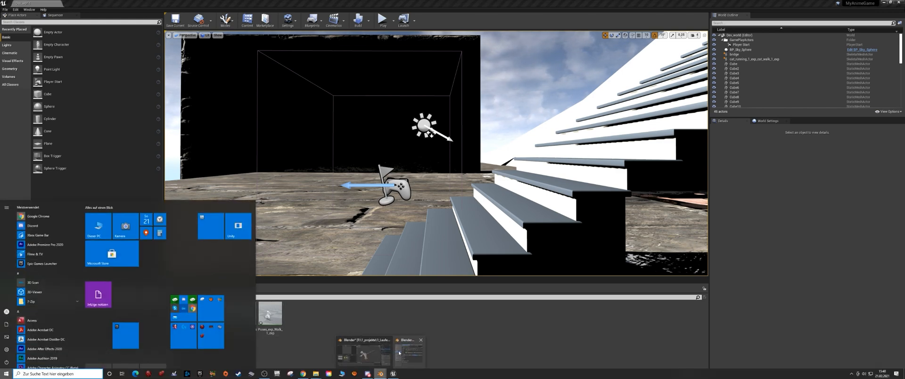
pyautogui.click(364, 354)
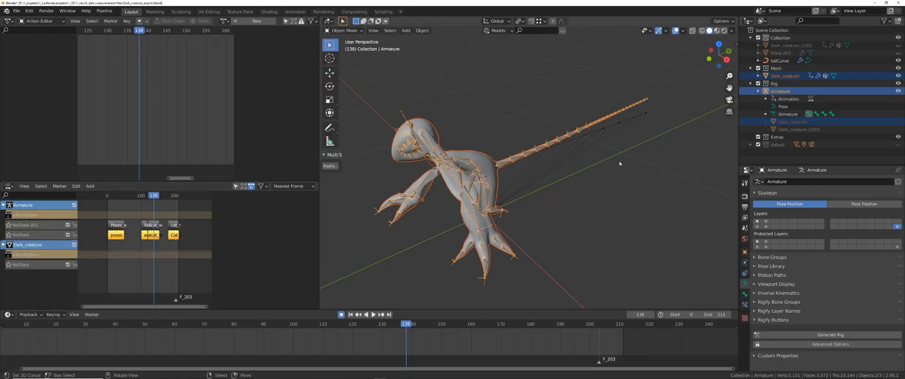
pyautogui.moveTo(533, 185)
pyautogui.mouseDown(button='middle')
pyautogui.moveTo(542, 184)
pyautogui.moveTo(535, 184)
pyautogui.mouseUp(button='middle')
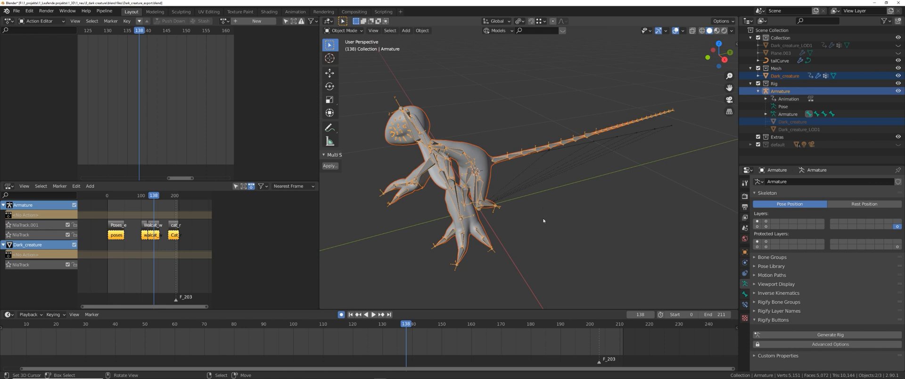
pyautogui.moveTo(549, 224); pyautogui.dragTo(557, 224, button='middle')
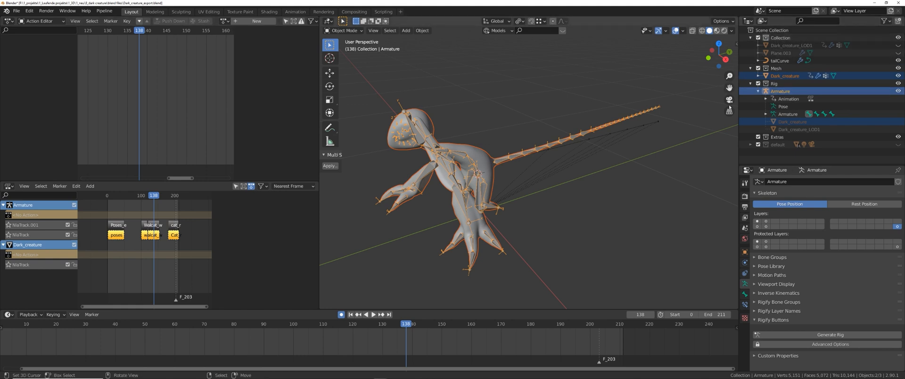
pyautogui.press('super')
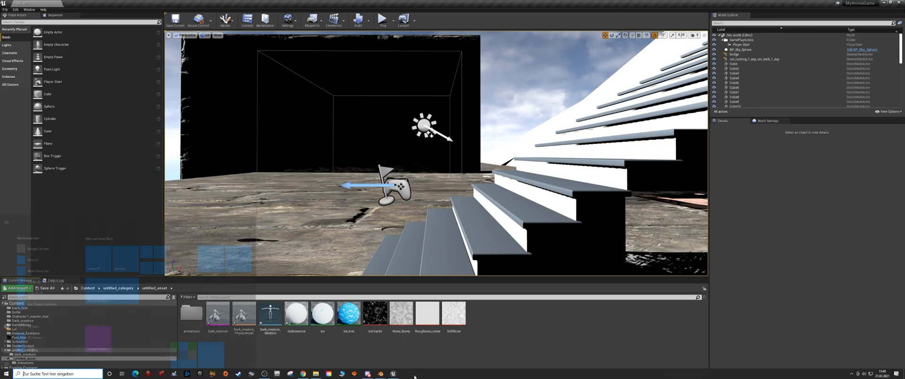
# Step: Switch to the Blender Preferences window, review the Send to Unreal mesh and animation folder paths, and close the window
pyautogui.moveTo(384, 377)
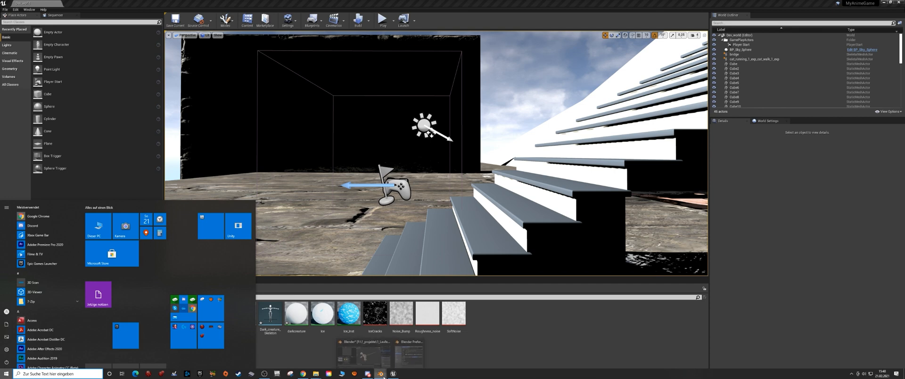
pyautogui.click(409, 353)
pyautogui.moveTo(178, 79); pyautogui.dragTo(365, 44)
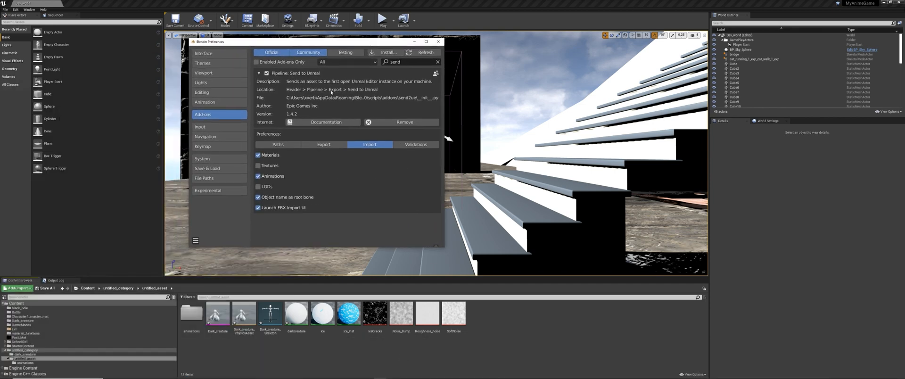
pyautogui.click(282, 145)
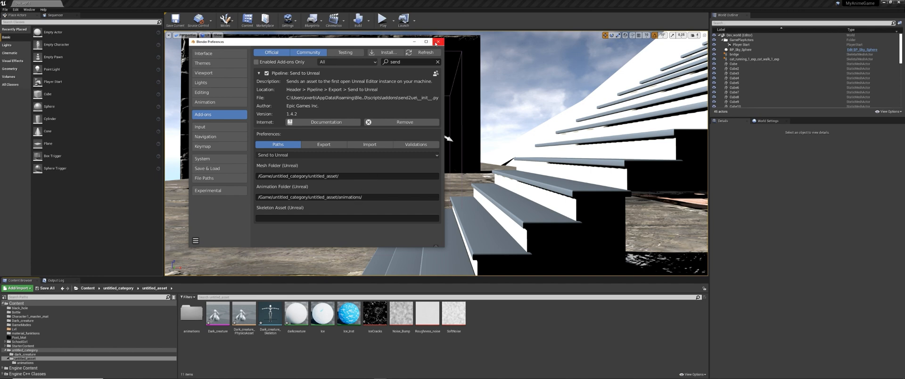
pyautogui.click(438, 43)
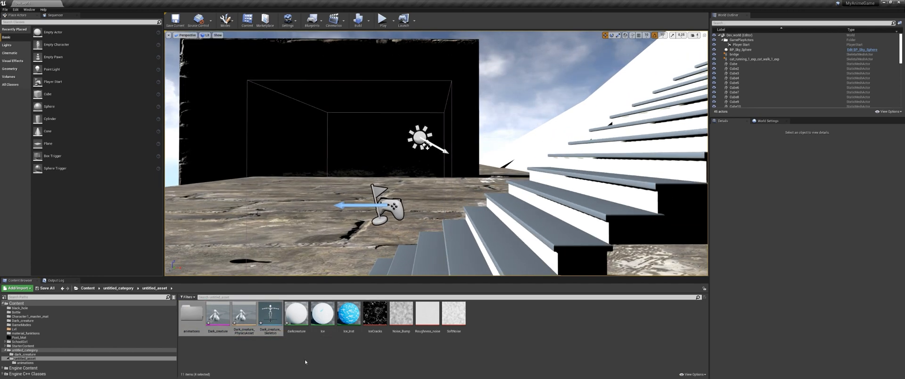
# Step: Force delete the animations folder and the Dark_creature mesh, physics asset and skeleton from untitled_asset
pyautogui.click(274, 330)
pyautogui.moveTo(424, 223)
pyautogui.mouseDown(button='middle')
pyautogui.moveTo(421, 233)
pyautogui.moveTo(425, 211)
pyautogui.mouseUp(button='middle')
pyautogui.click(321, 356)
pyautogui.click(259, 316)
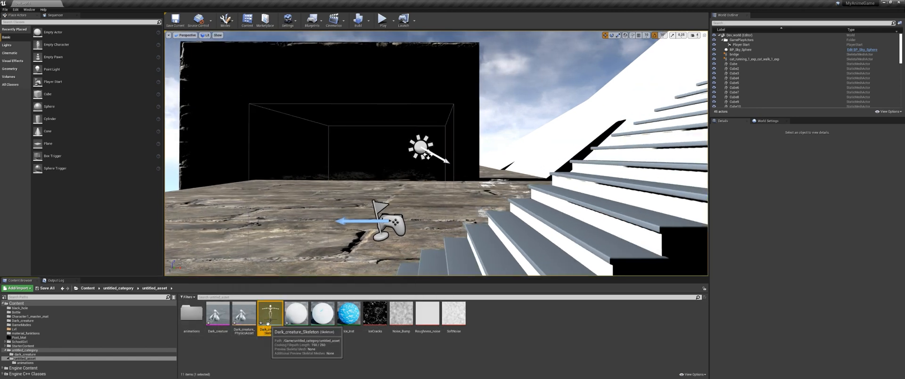
pyautogui.keyDown('shift'); pyautogui.click(196, 319); pyautogui.keyUp('shift')
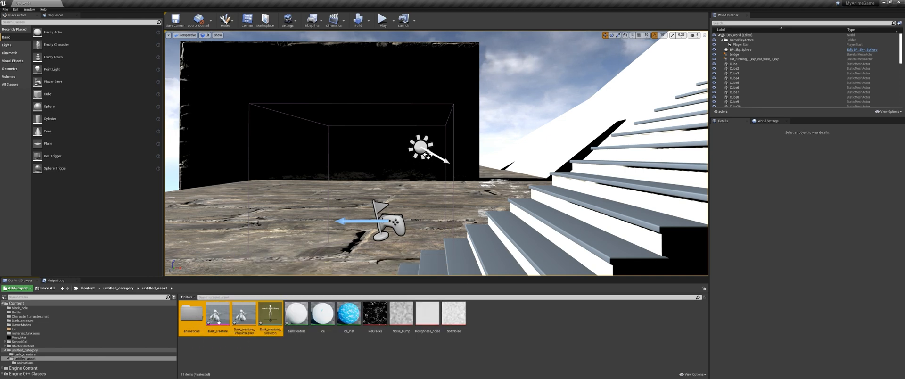
pyautogui.press('Delete')
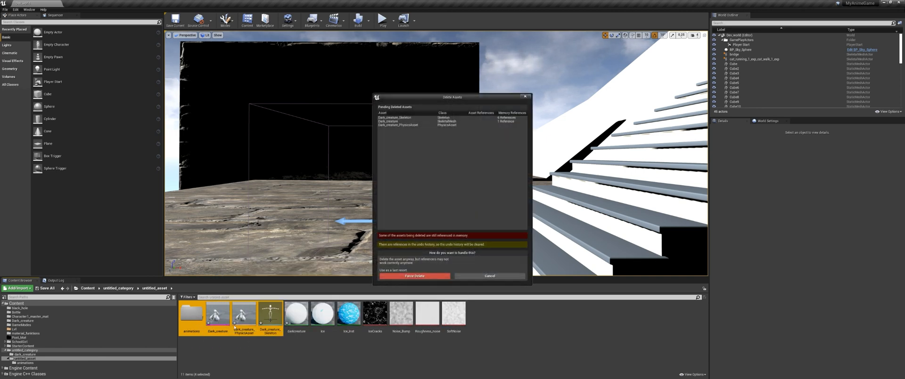
pyautogui.click(421, 277)
pyautogui.click(436, 288)
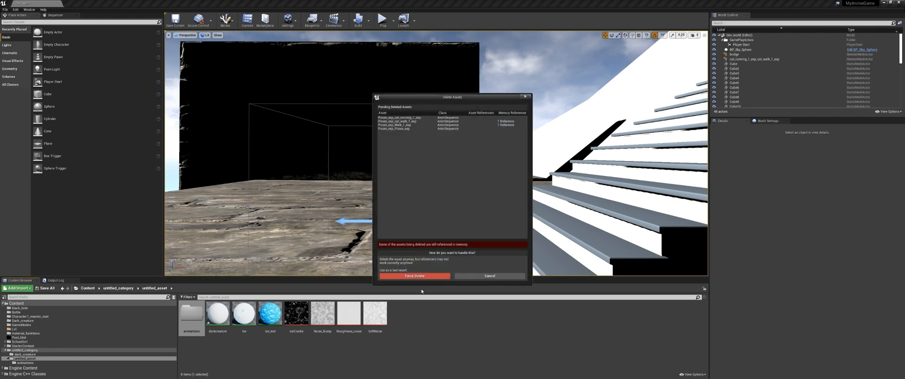
pyautogui.click(419, 273)
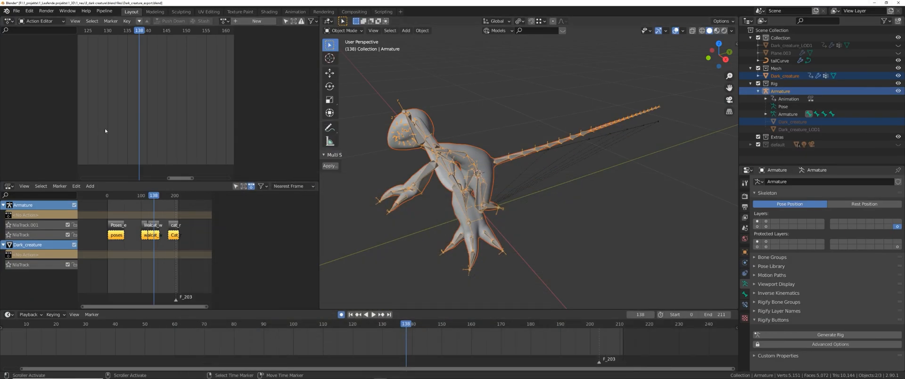
# Step: Switch to Blender and reload the Dark_creature export file from the recent files
pyautogui.click(16, 10)
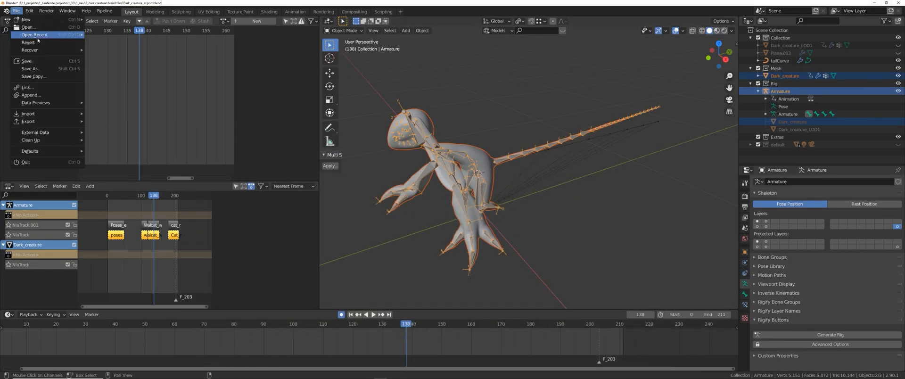
pyautogui.moveTo(38, 35)
pyautogui.click(113, 35)
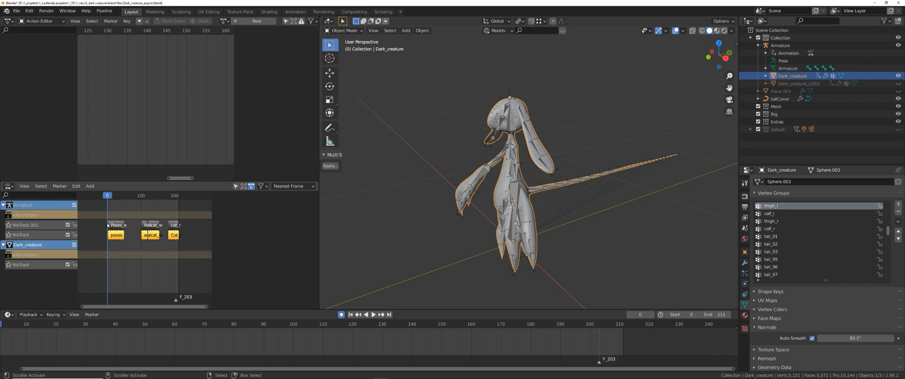
pyautogui.scroll(3, 559, 229)
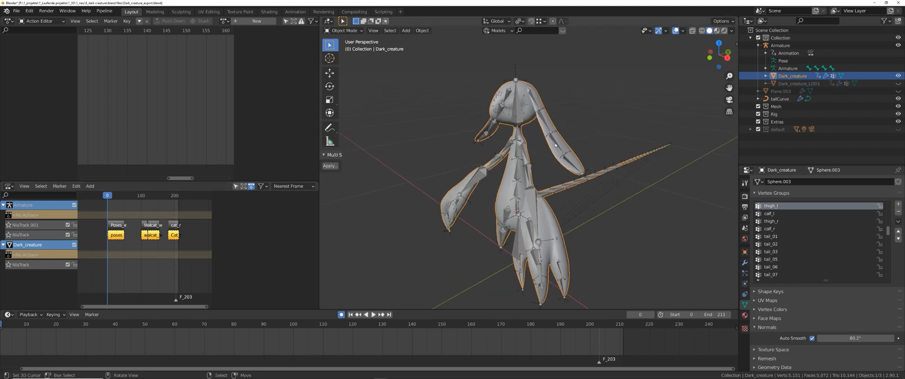
# Step: Open the add-on preferences, search for "send" and expand the Pipeline: Send to Unreal settings
pyautogui.click(29, 10)
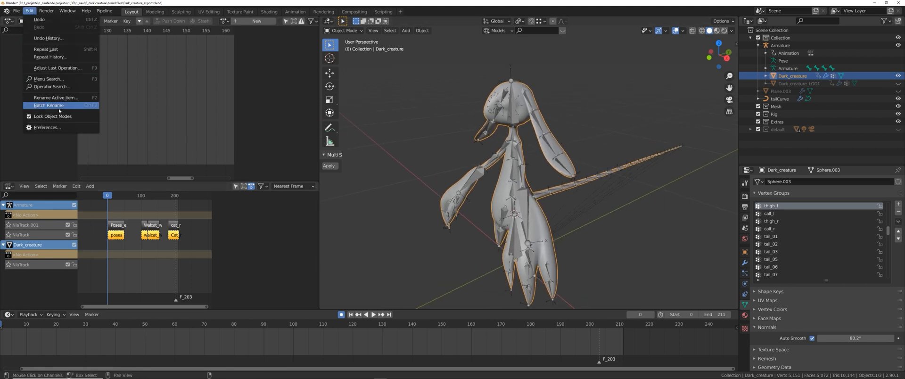
pyautogui.click(59, 131)
pyautogui.click(299, 32)
pyautogui.write('se')
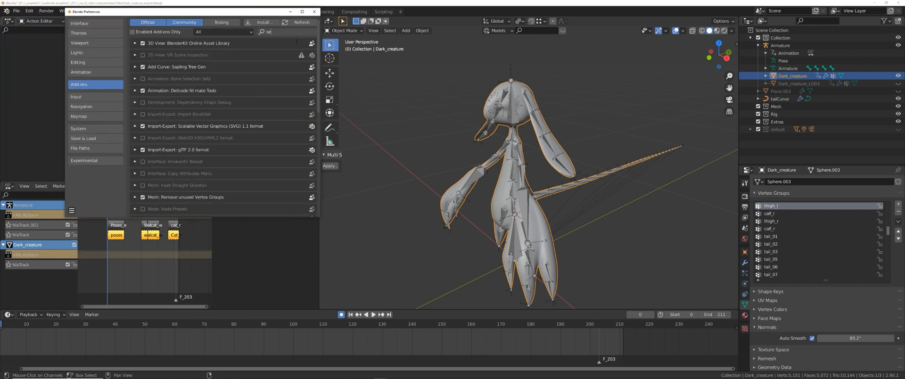
pyautogui.write('nd')
pyautogui.click(135, 43)
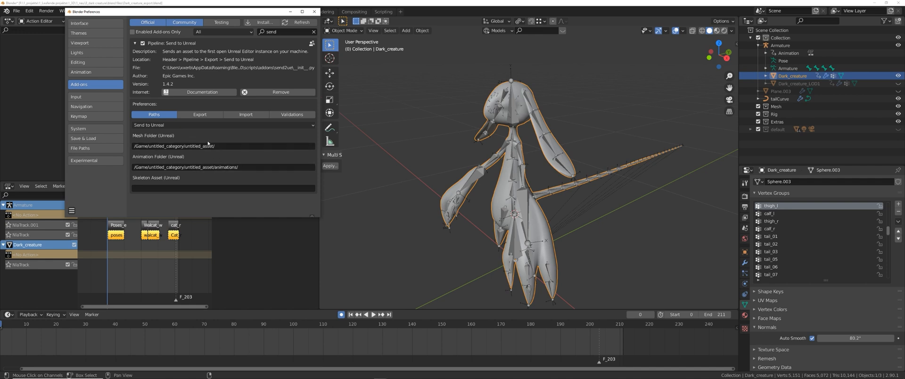
# Step: In the add-on's FBX export settings, disable Apply Modifiers and set the primary bone axis to X and the secondary to Y
pyautogui.click(203, 116)
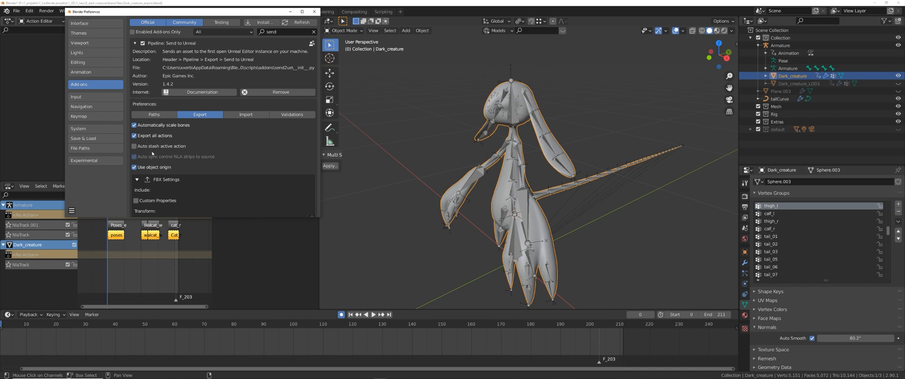
pyautogui.scroll(-5, 152, 153)
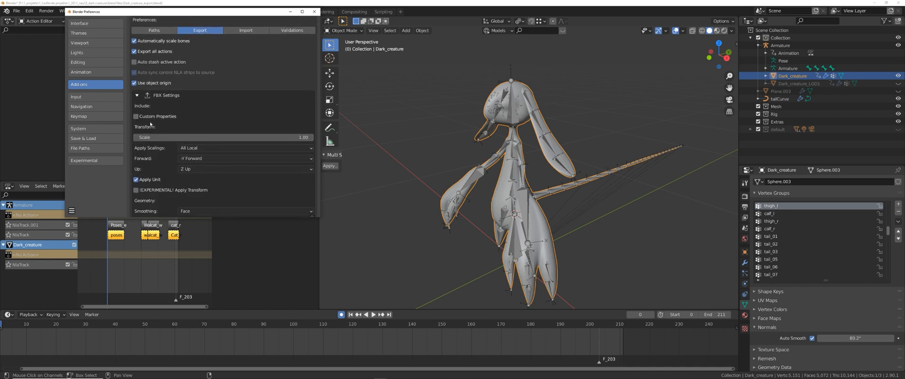
pyautogui.scroll(-1, 151, 124)
pyautogui.scroll(-4, 153, 131)
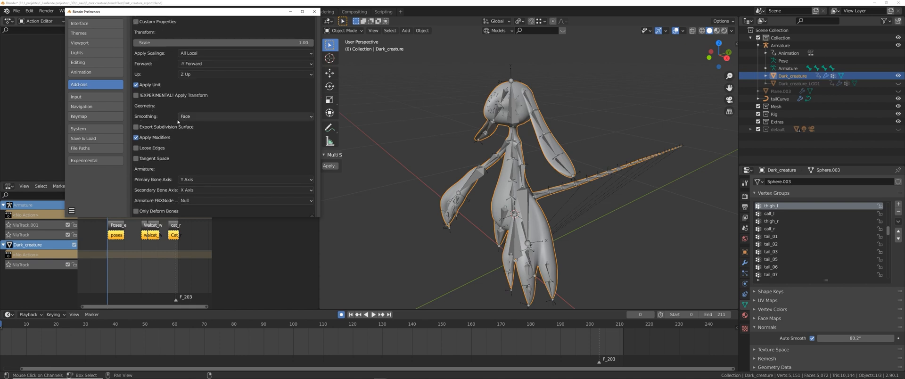
pyautogui.scroll(-1, 152, 130)
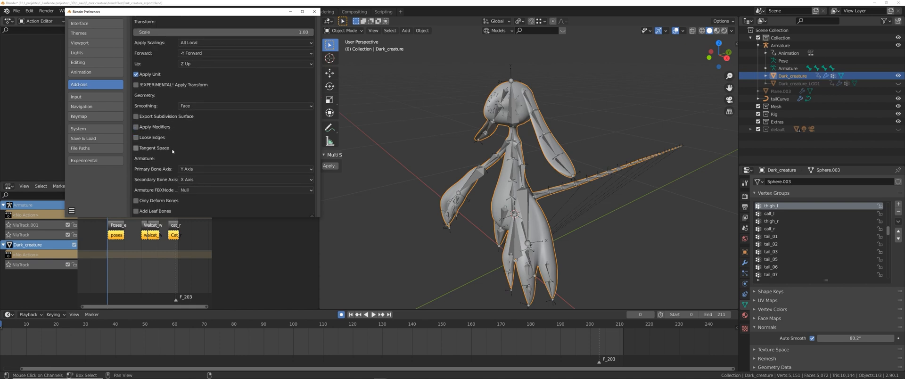
pyautogui.scroll(-3, 173, 151)
pyautogui.click(189, 138)
pyautogui.click(191, 146)
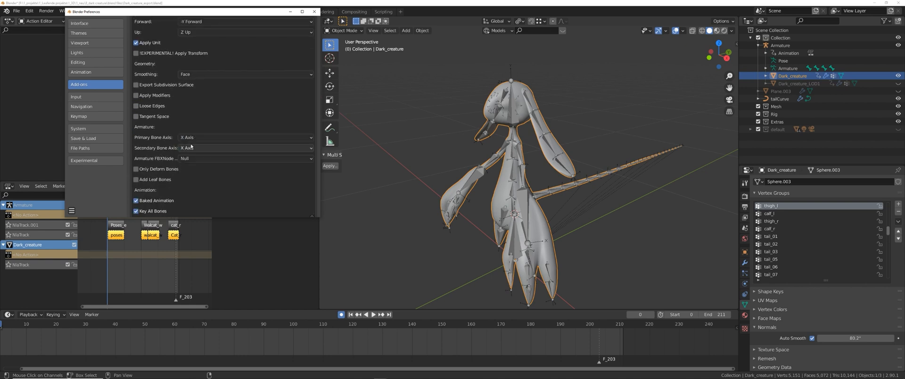
pyautogui.click(192, 147)
pyautogui.click(191, 157)
pyautogui.scroll(-2, 147, 149)
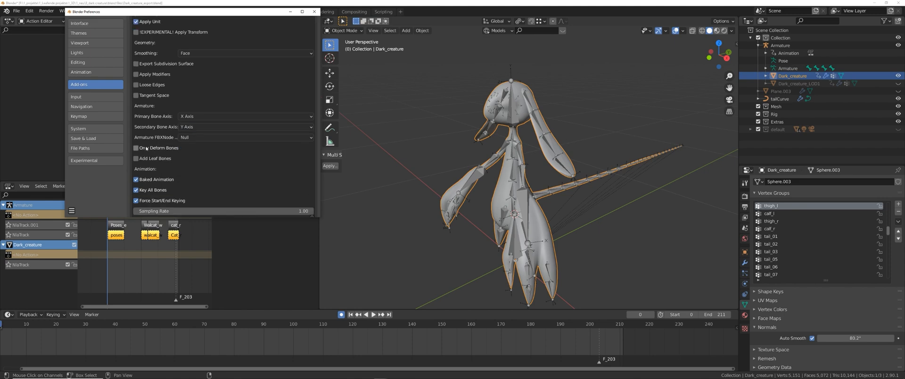
# Step: Enable Only Deform Bones in the add-on's armature export settings and look over the remaining animation options
pyautogui.click(148, 150)
pyautogui.scroll(-3, 149, 153)
pyautogui.click(150, 128)
pyautogui.click(150, 127)
pyautogui.scroll(-1, 153, 132)
pyautogui.scroll(5, 171, 168)
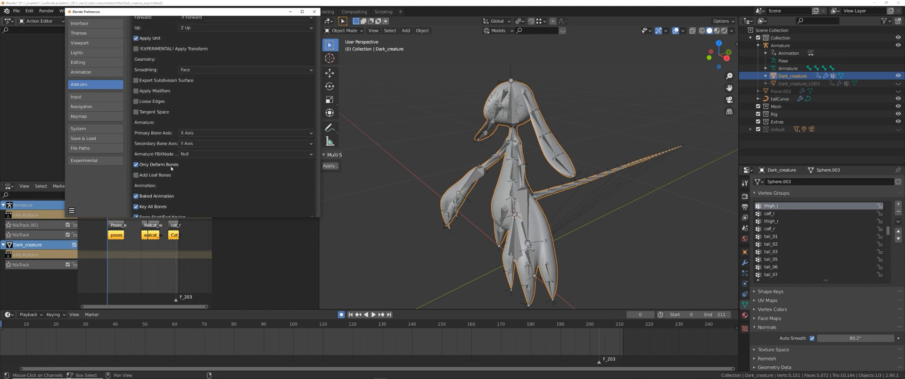
pyautogui.scroll(18, 171, 168)
# Step: Enable Materials in the add-on's import settings
pyautogui.click(243, 89)
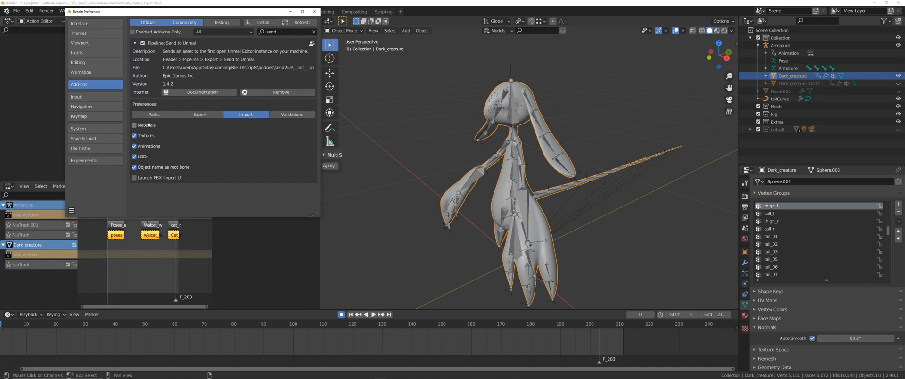
pyautogui.click(135, 125)
pyautogui.moveTo(259, 13); pyautogui.dragTo(239, 111)
# Step: Move the Dark_creature mesh to the Mesh collection and the Armature to the Rig collection
pyautogui.moveTo(552, 124); pyautogui.dragTo(539, 124, button='middle')
pyautogui.press('m')
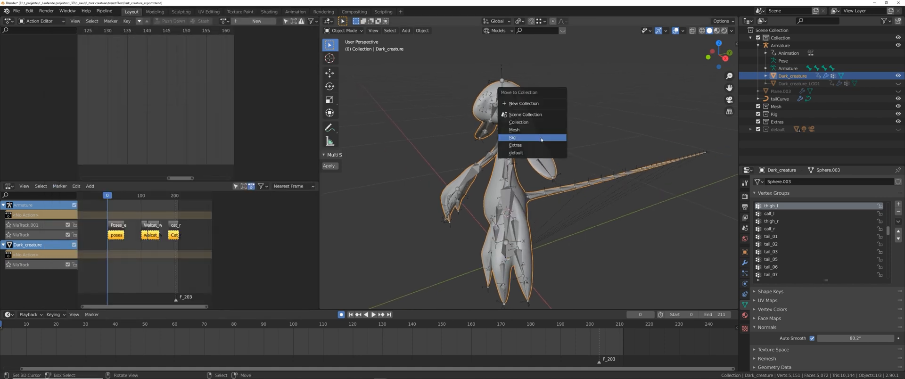
pyautogui.click(538, 126)
pyautogui.click(532, 136)
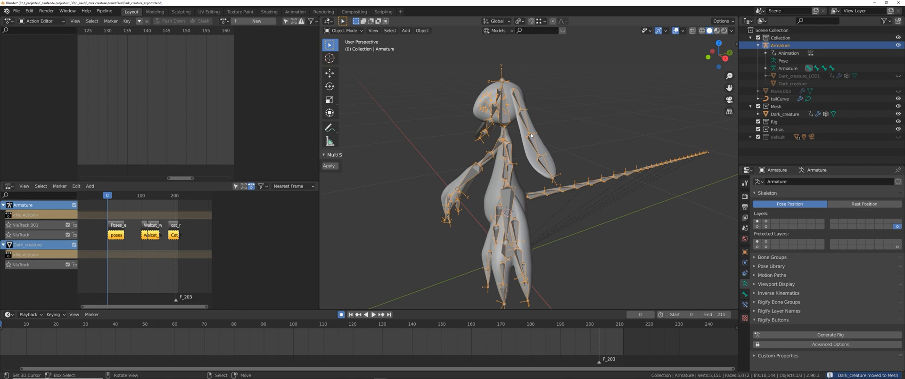
pyautogui.press('m')
pyautogui.click(516, 141)
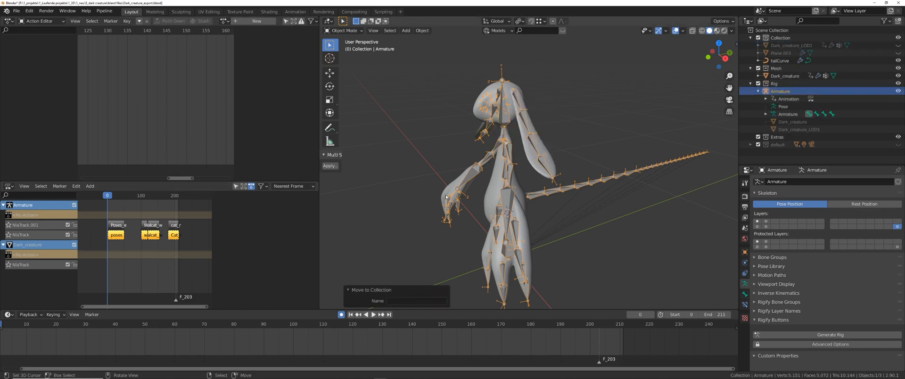
# Step: Clear the pose constraints from the armature's bones in Pose Mode and return to Object Mode
pyautogui.moveTo(453, 198); pyautogui.dragTo(526, 186, button='middle')
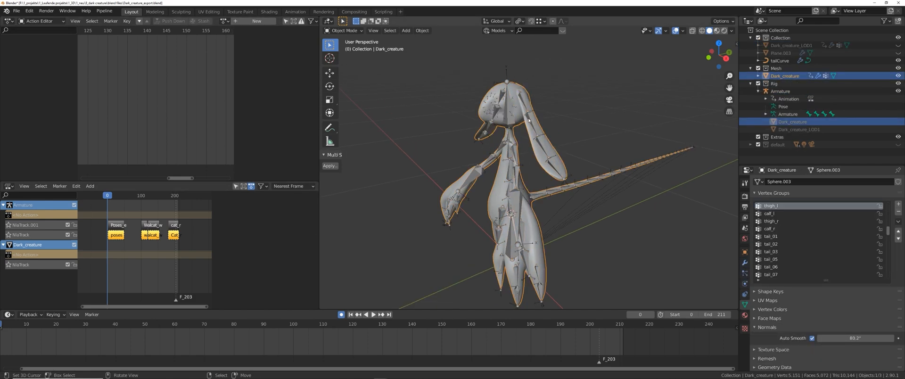
pyautogui.hotkey('ctrl', 'Tab')
pyautogui.press('F3')
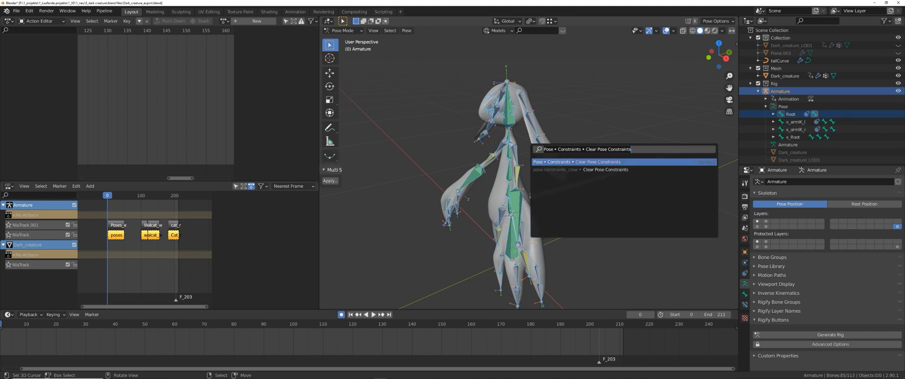
pyautogui.write('clear co')
pyautogui.press('Return')
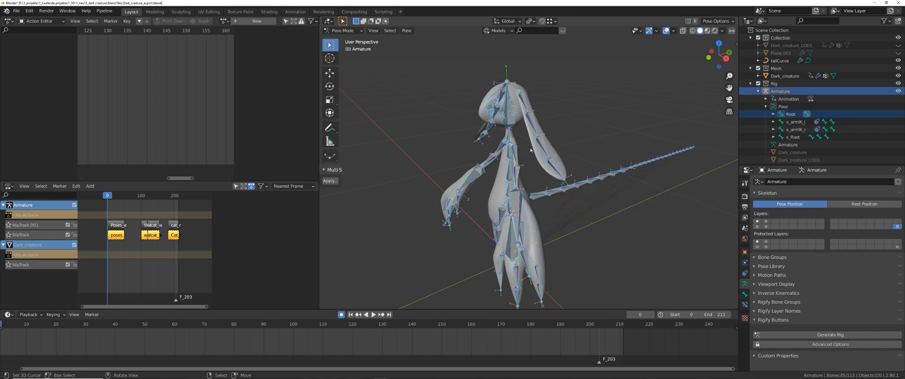
pyautogui.hotkey('ctrl', 'Tab')
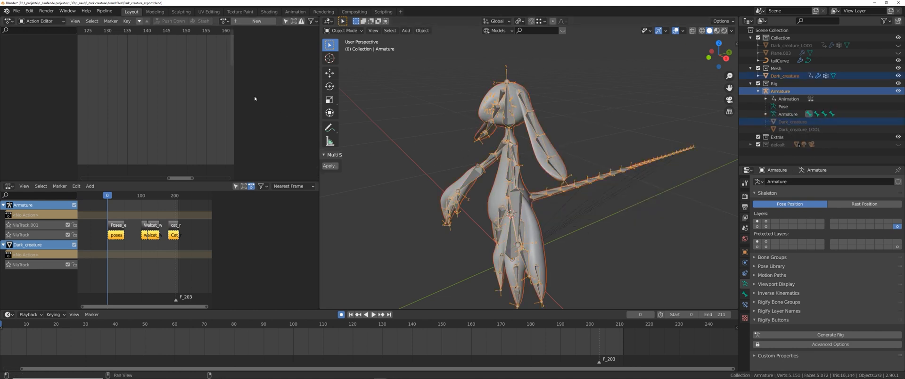
# Step: Export the creature with Send to Unreal and keep Compute Normals as the Normal Import Method in the FBX import options
pyautogui.click(105, 10)
pyautogui.moveTo(119, 27)
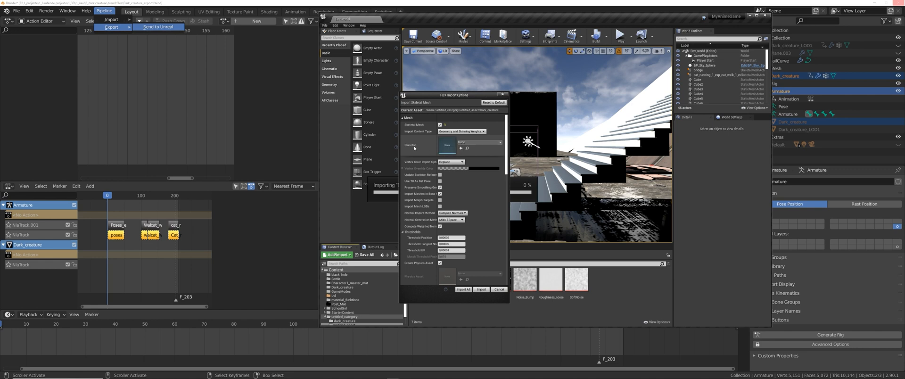
pyautogui.scroll(-1, 469, 152)
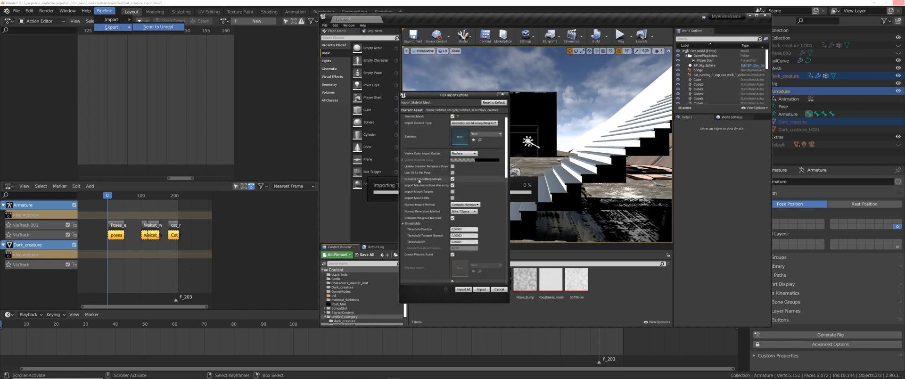
pyautogui.scroll(-1, 466, 200)
pyautogui.click(465, 197)
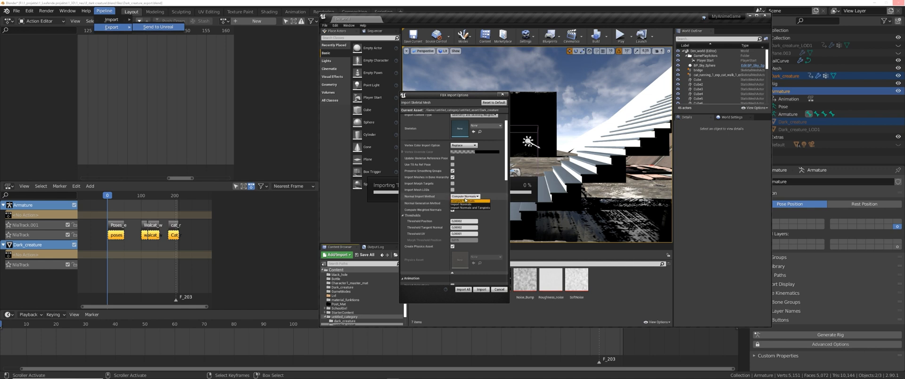
pyautogui.click(465, 200)
# Step: Enable Import Animations, review the remaining FBX import options, and import all
pyautogui.scroll(-3, 452, 195)
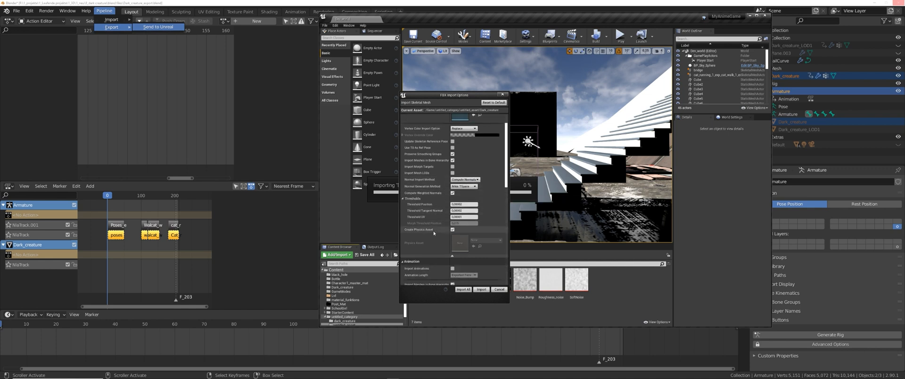
pyautogui.scroll(-2, 453, 217)
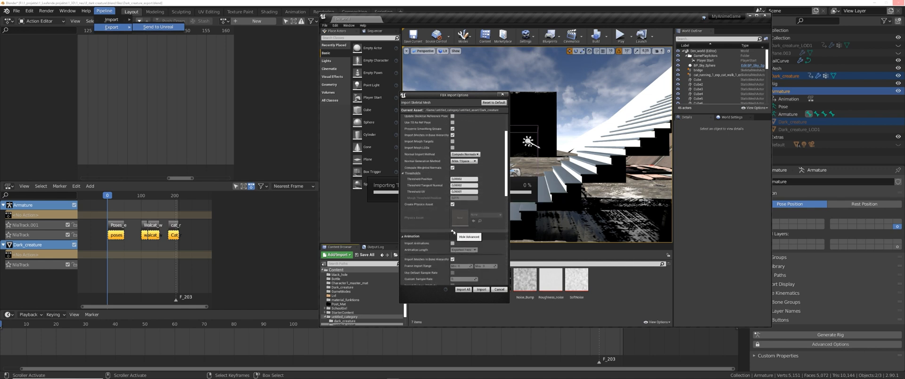
pyautogui.scroll(-4, 452, 232)
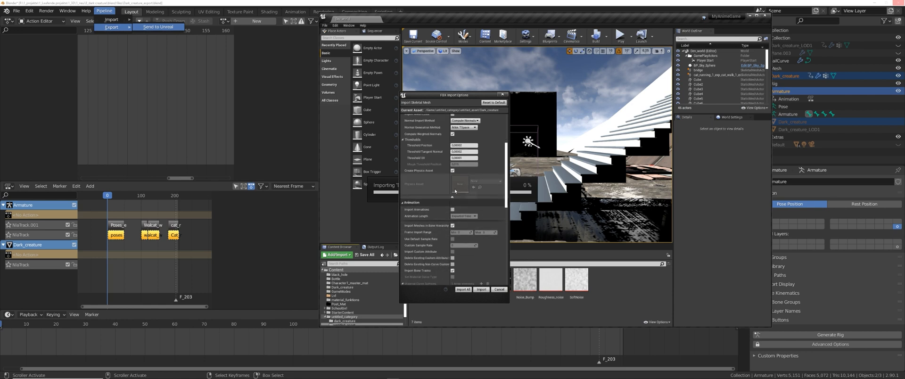
pyautogui.click(453, 209)
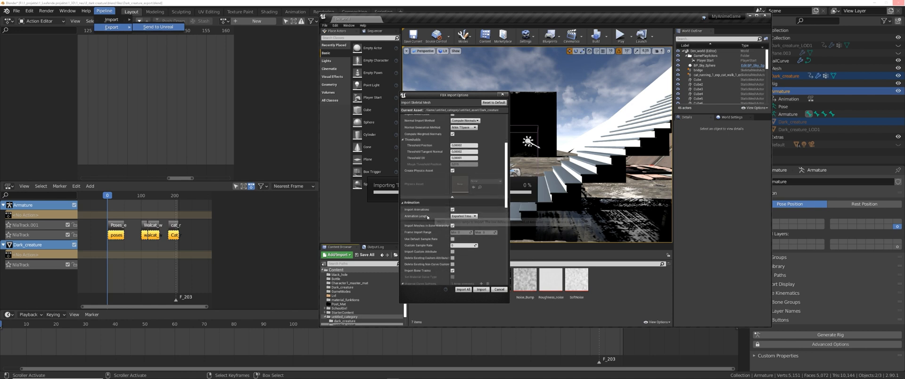
pyautogui.scroll(-3, 424, 198)
pyautogui.scroll(-20, 455, 190)
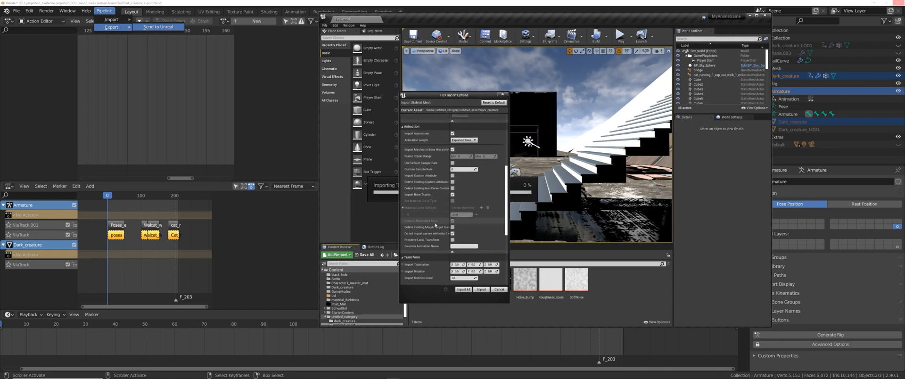
pyautogui.scroll(-7, 429, 244)
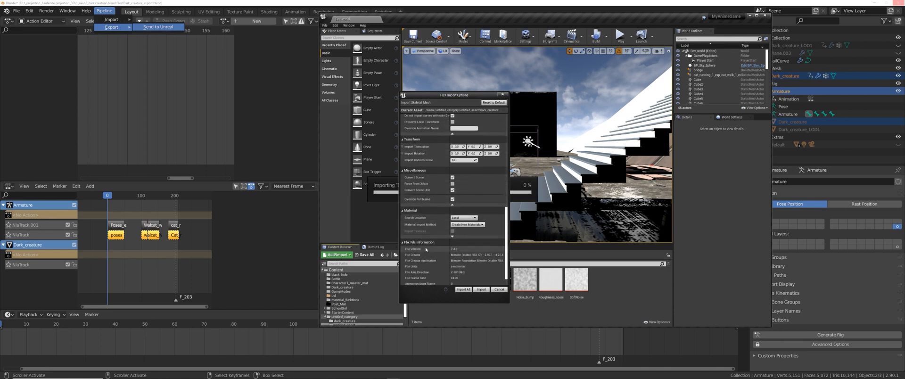
pyautogui.click(464, 290)
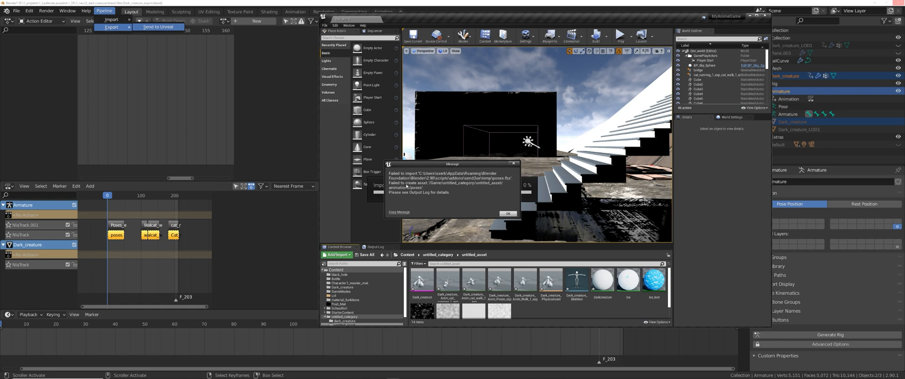
# Step: Dismiss the import failure messages, cancel the separate animation imports, and close the Message Log
pyautogui.click(502, 212)
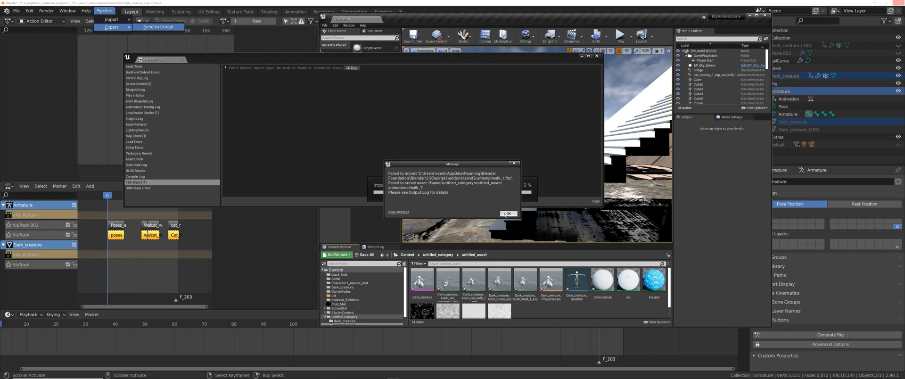
pyautogui.click(506, 214)
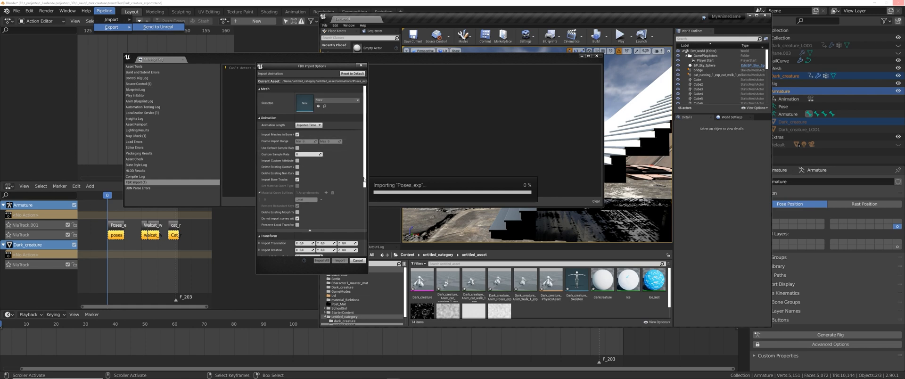
pyautogui.click(358, 261)
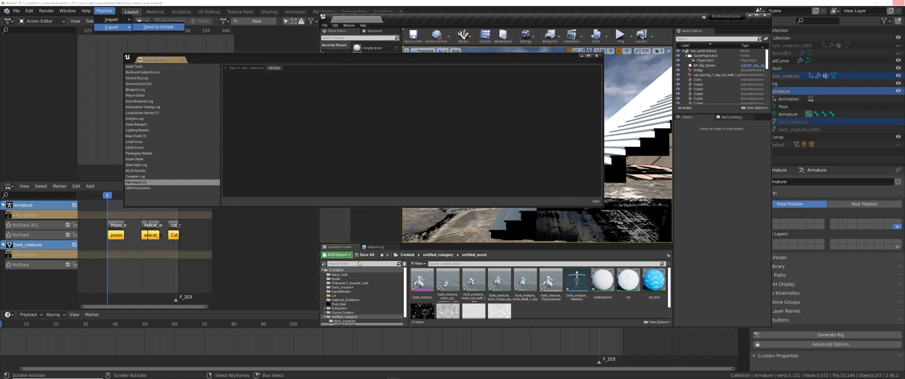
pyautogui.click(501, 290)
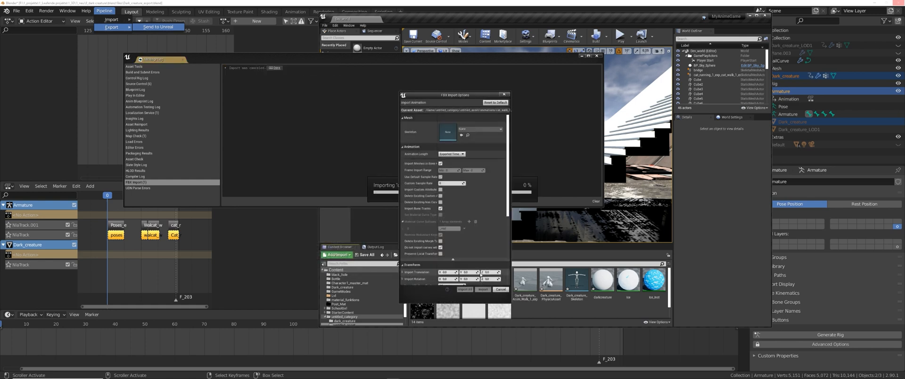
pyautogui.click(501, 290)
pyautogui.click(501, 290)
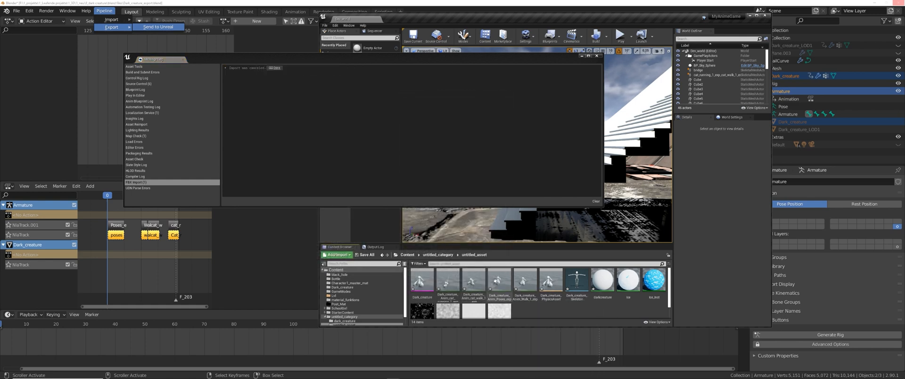
pyautogui.click(596, 56)
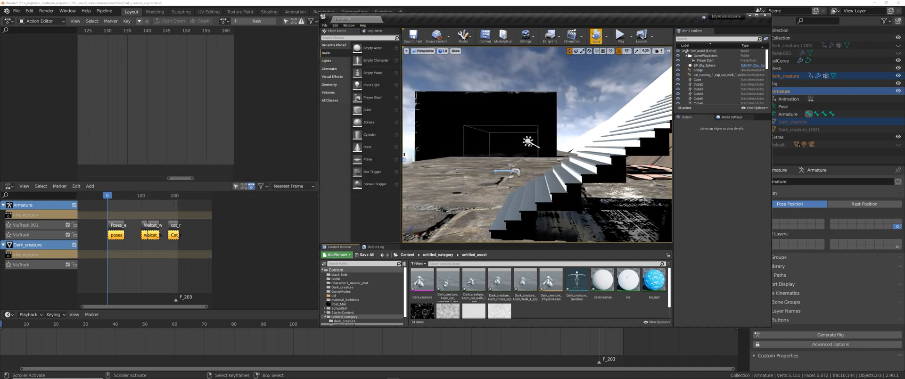
# Step: Maximize the Unreal editor and open the imported Dark_creature_Anim_cat_running_1_exp animation from the untitled_asset folder
pyautogui.doubleClick(596, 22)
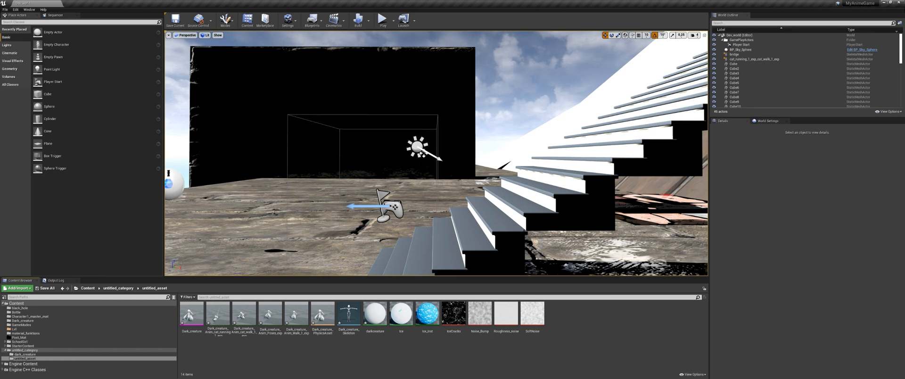
pyautogui.scroll(-5, 523, 231)
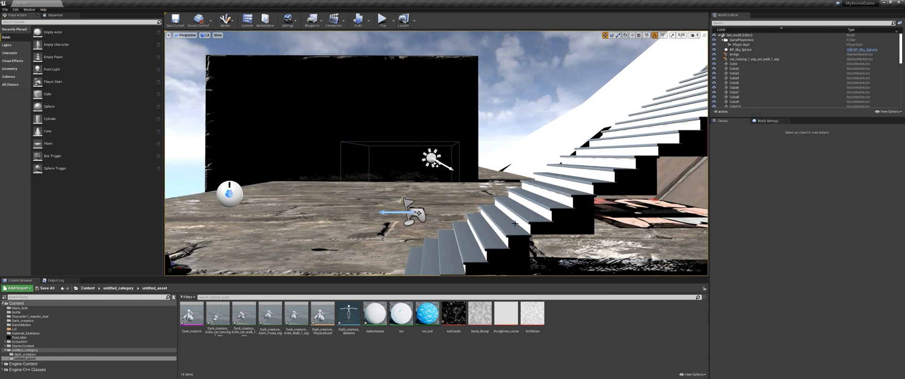
pyautogui.moveTo(514, 223); pyautogui.dragTo(513, 222, button='middle')
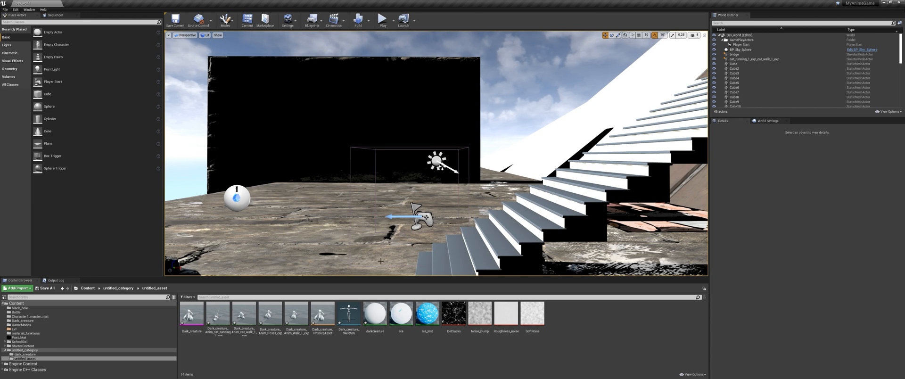
pyautogui.doubleClick(218, 314)
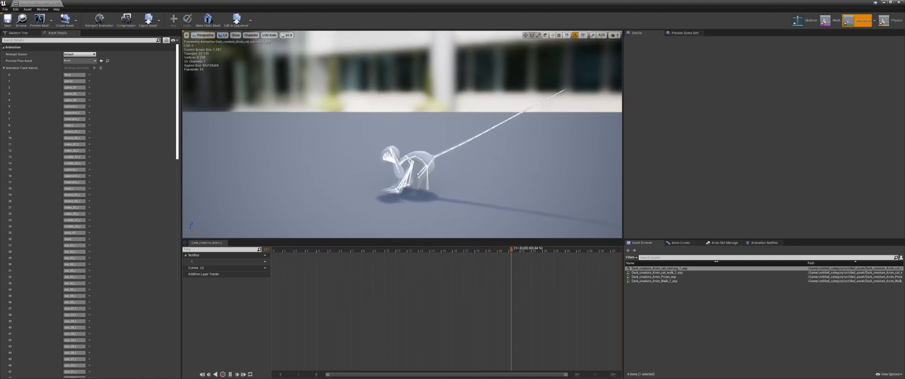
# Step: Switch to Blender to inspect the creature and compare it with the running animation preview in Unreal
pyautogui.press('super')
pyautogui.moveTo(382, 374)
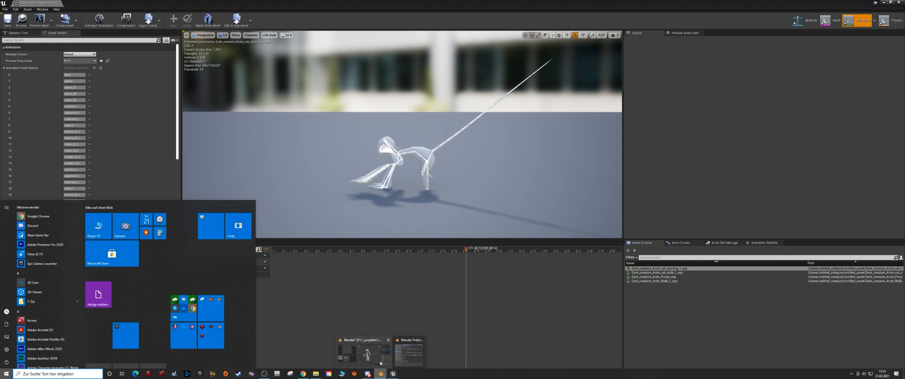
pyautogui.click(366, 354)
pyautogui.scroll(2, 550, 207)
pyautogui.keyDown('shift'); pyautogui.moveTo(550, 208); pyautogui.dragTo(549, 140, button='middle'); pyautogui.keyUp('shift')
pyautogui.press('Tab')
pyautogui.moveTo(539, 170); pyautogui.dragTo(518, 194, button='middle')
pyautogui.click(548, 180)
pyautogui.click(548, 180)
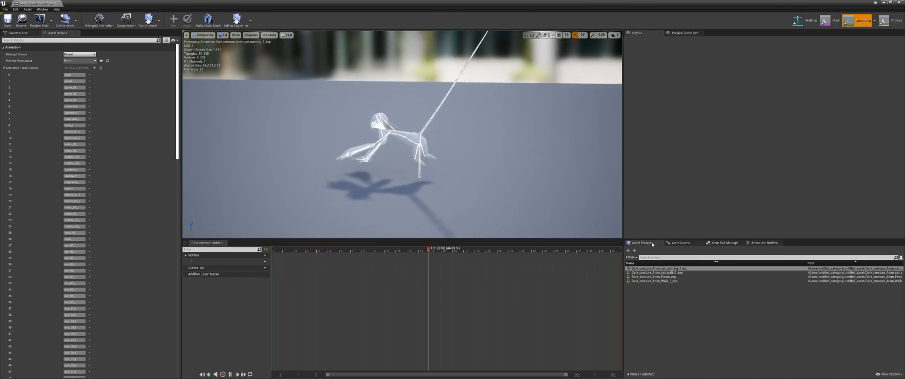
pyautogui.click(42, 9)
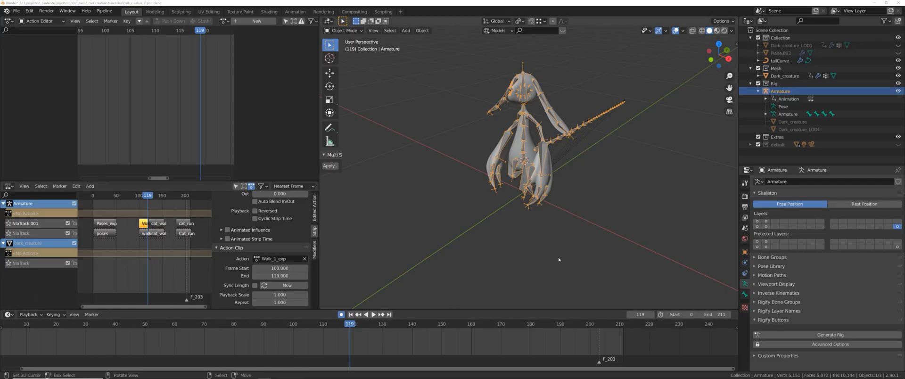
# Step: Collapse the Rig collection and select the Dark_creature mesh to inspect it in Object Mode
pyautogui.moveTo(559, 260); pyautogui.dragTo(542, 259, button='middle')
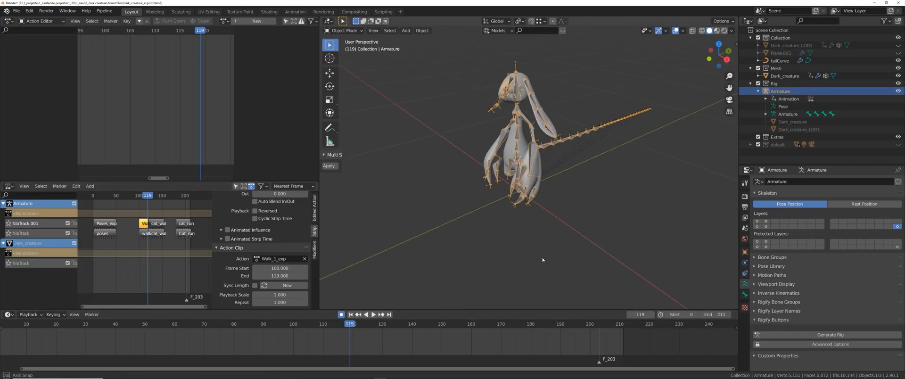
pyautogui.keyDown('shift'); pyautogui.moveTo(521, 208); pyautogui.dragTo(531, 239, button='middle'); pyautogui.keyUp('shift')
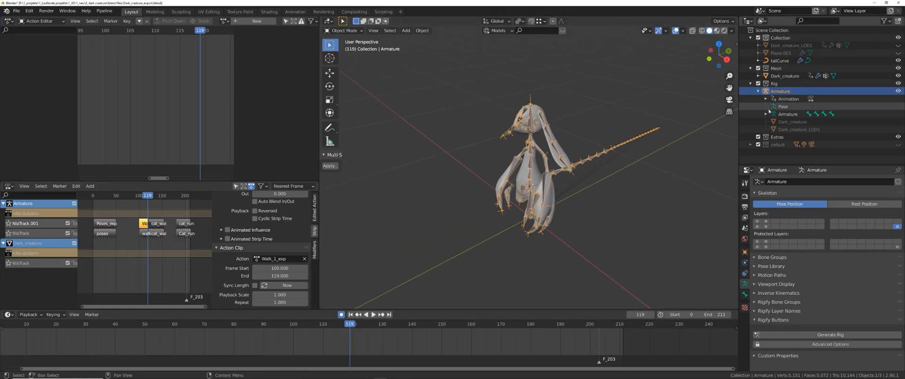
pyautogui.click(750, 83)
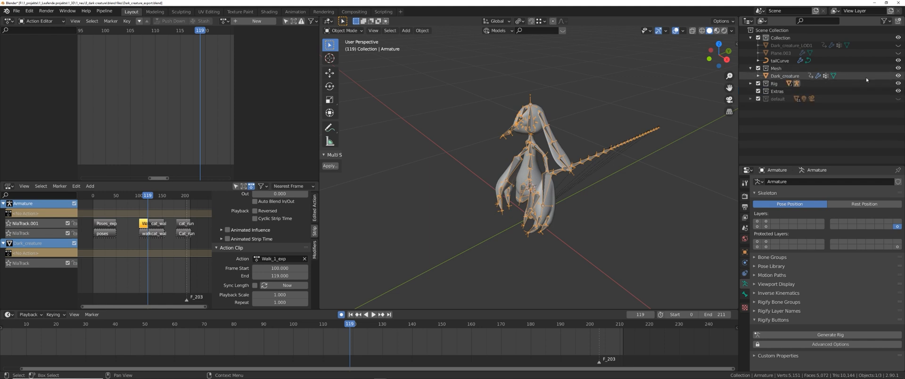
pyautogui.scroll(3, 613, 142)
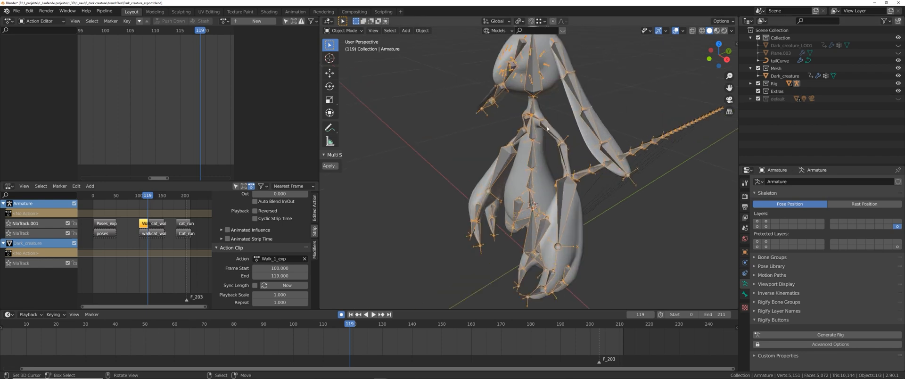
pyautogui.rightClick(557, 153)
pyautogui.hotkey('ctrl', 'Tab')
pyautogui.click(602, 157)
pyautogui.moveTo(613, 156); pyautogui.dragTo(632, 167, button='middle')
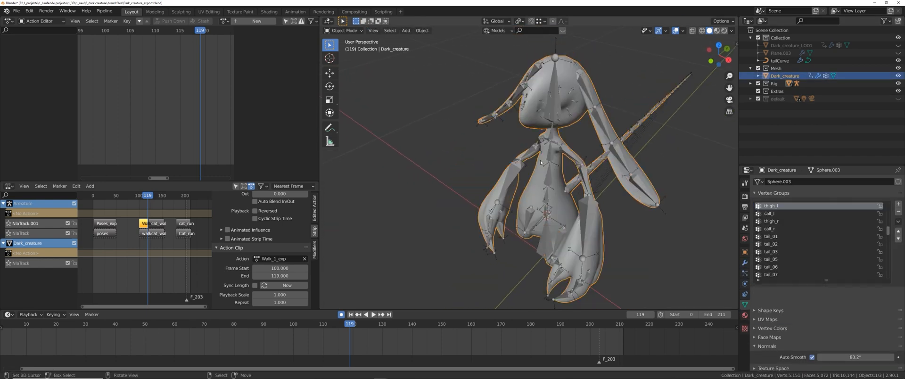
pyautogui.press('Tab')
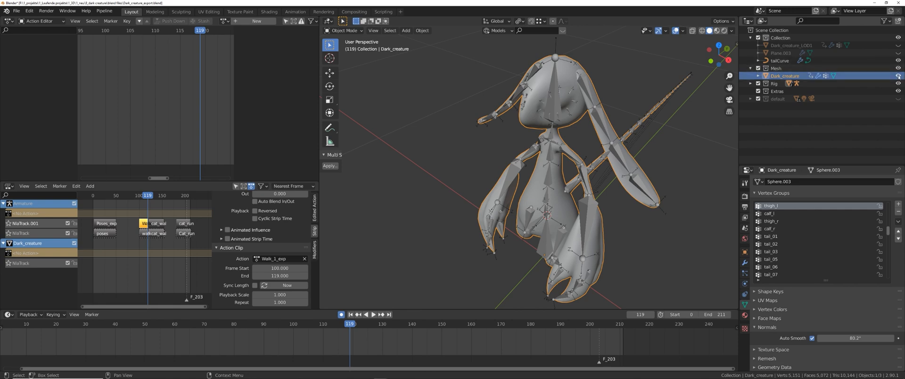
# Step: Hide the Dark_creature mesh, show Dark_creature_LOD1, and select and inspect the LOD1 mesh
pyautogui.click(899, 76)
pyautogui.click(899, 44)
pyautogui.click(518, 130)
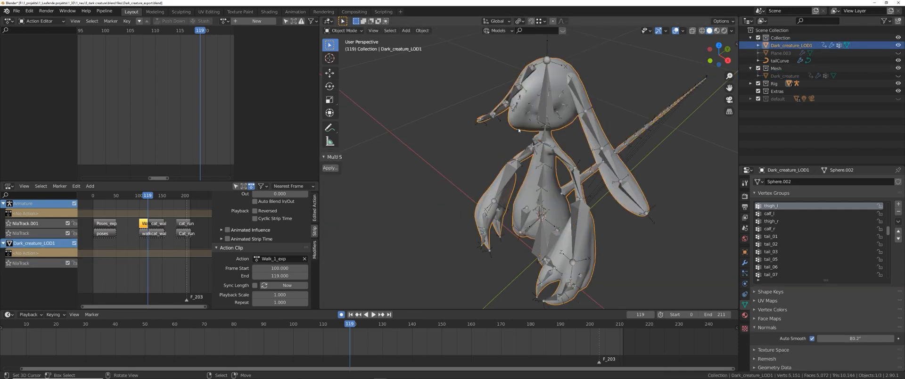
pyautogui.moveTo(519, 130); pyautogui.dragTo(523, 144, button='middle')
pyautogui.moveTo(568, 163); pyautogui.dragTo(567, 157, button='middle')
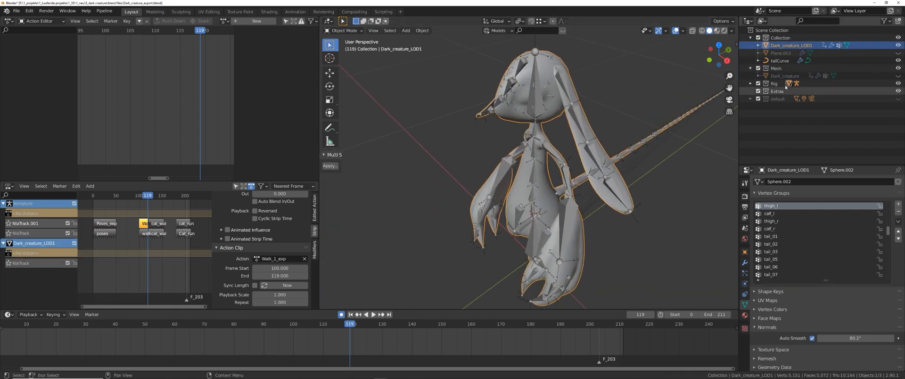
pyautogui.doubleClick(809, 45)
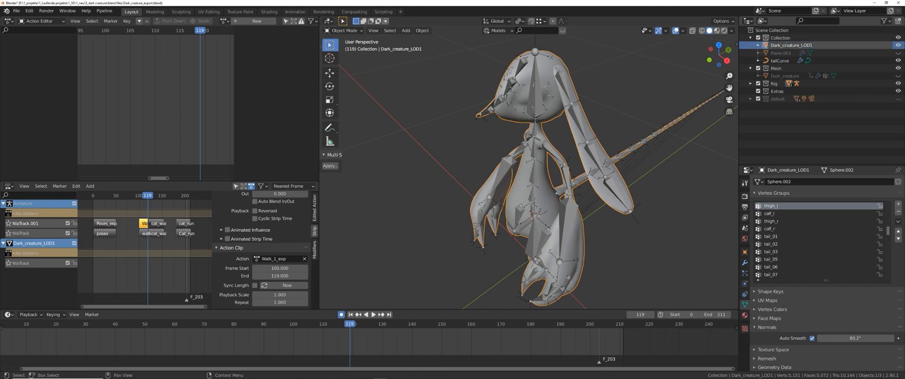
pyautogui.click(803, 140)
pyautogui.moveTo(557, 88); pyautogui.dragTo(553, 87, button='middle')
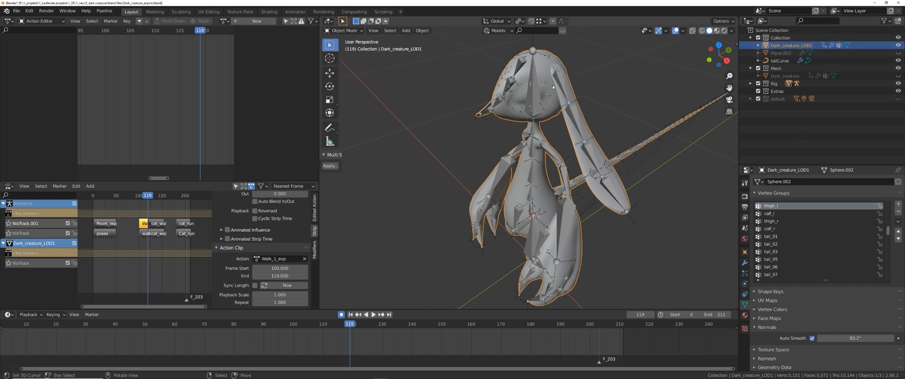
# Step: Switch to Unreal Engine and maximize the level editor window
pyautogui.click(394, 374)
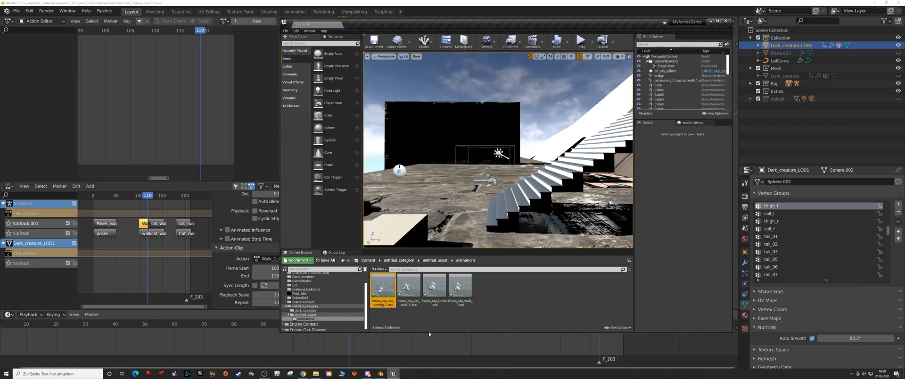
pyautogui.moveTo(574, 24); pyautogui.dragTo(574, 0)
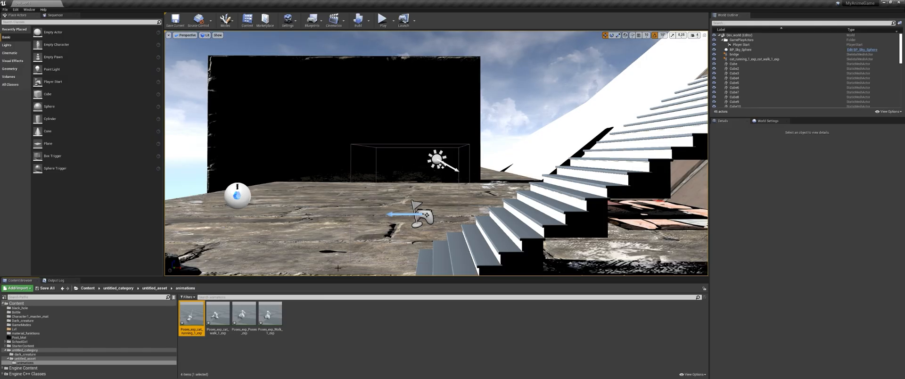
# Step: Open the Dark_creature skeletal mesh from the untitled_asset folder and look through its skeleton, animation and physics editors, ending at the mesh editor
pyautogui.click(156, 288)
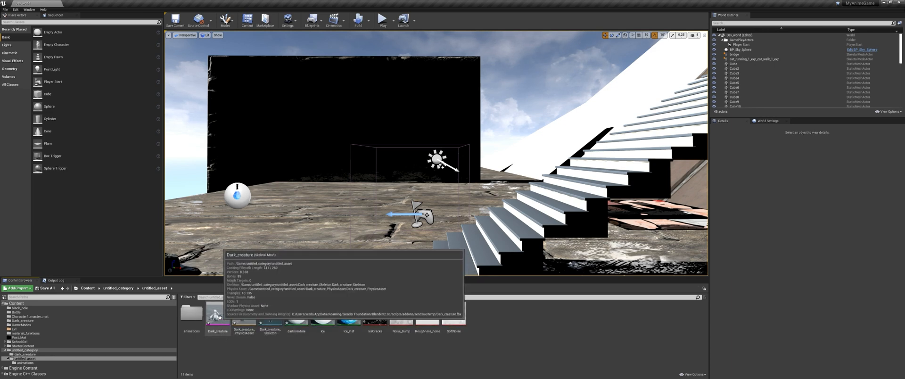
pyautogui.doubleClick(218, 316)
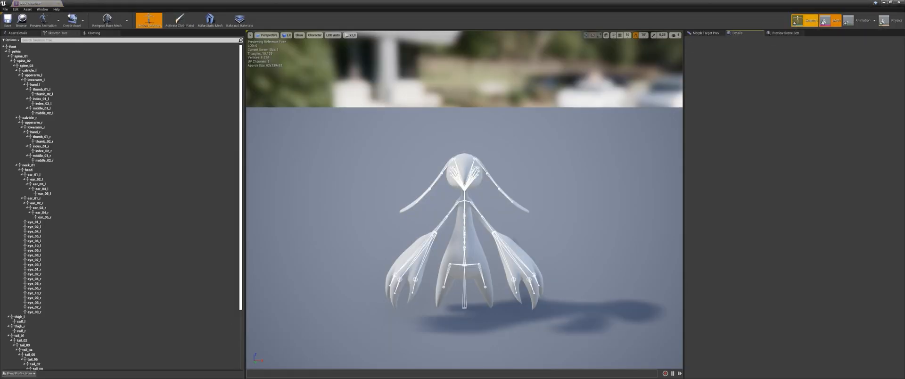
pyautogui.click(811, 21)
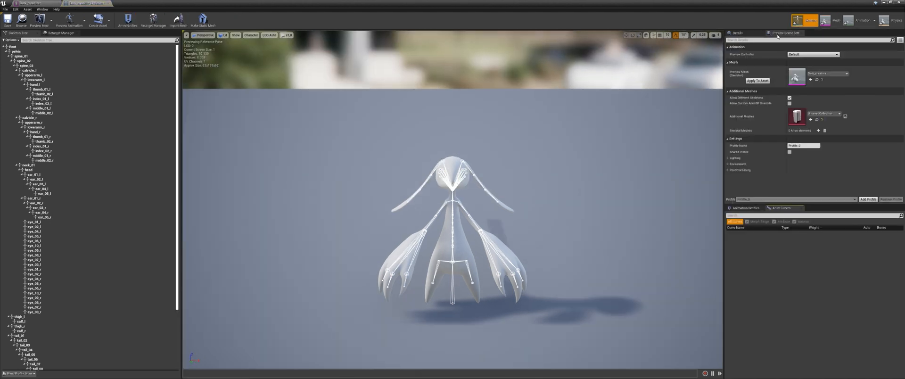
pyautogui.click(826, 20)
pyautogui.click(855, 20)
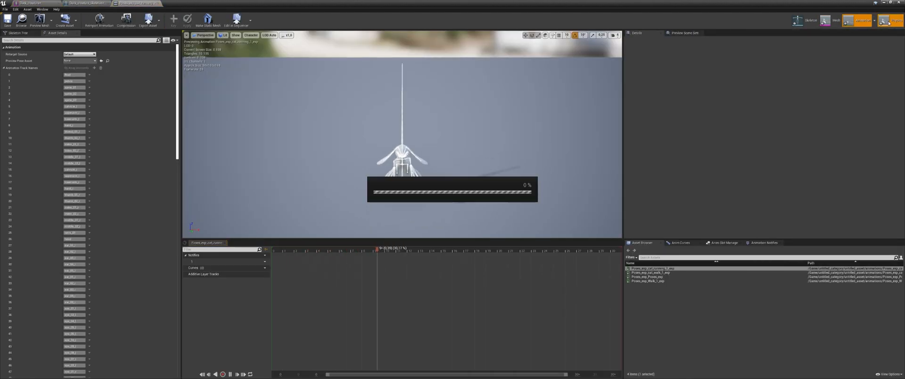
pyautogui.click(889, 22)
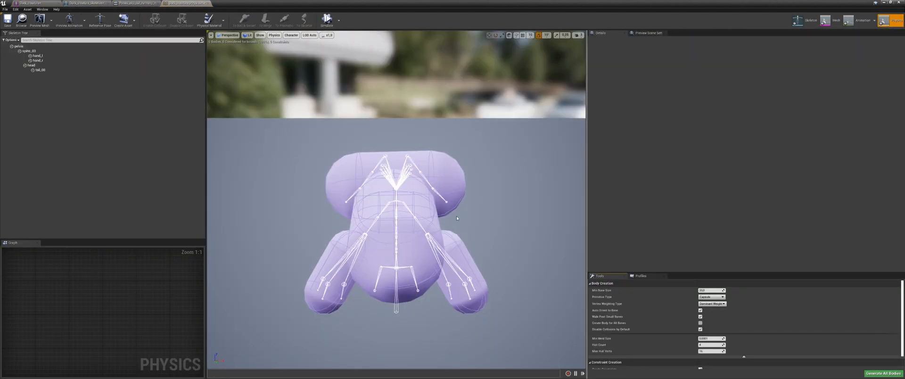
pyautogui.click(835, 22)
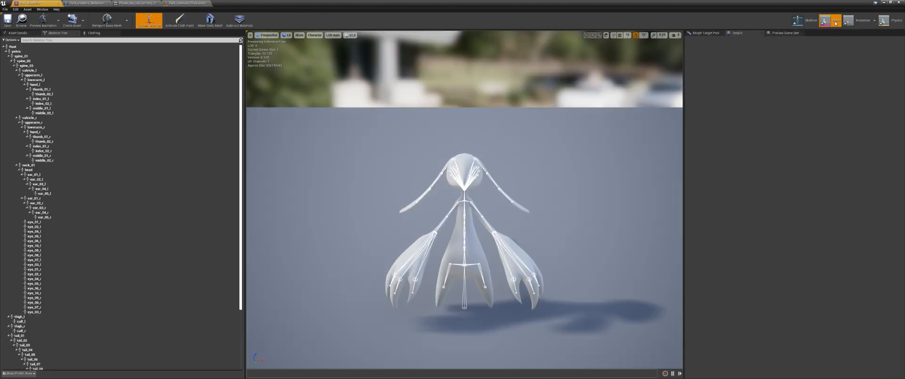
# Step: Show the skeletal mesh's asset details, look over the material and LOD properties, and collapse all property categories
pyautogui.click(17, 33)
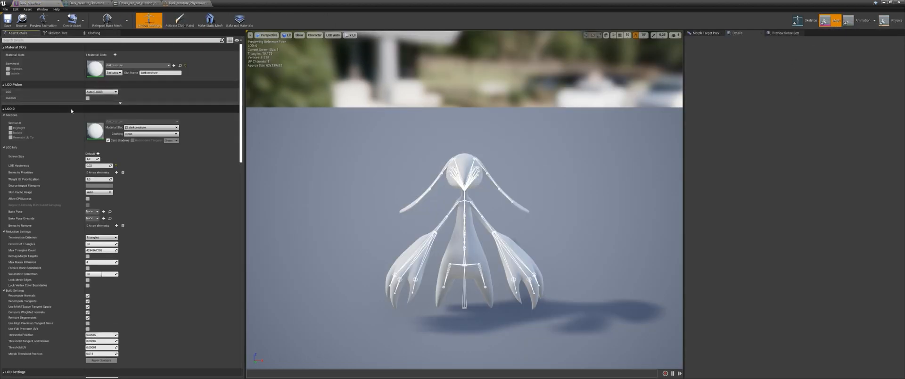
pyautogui.click(87, 98)
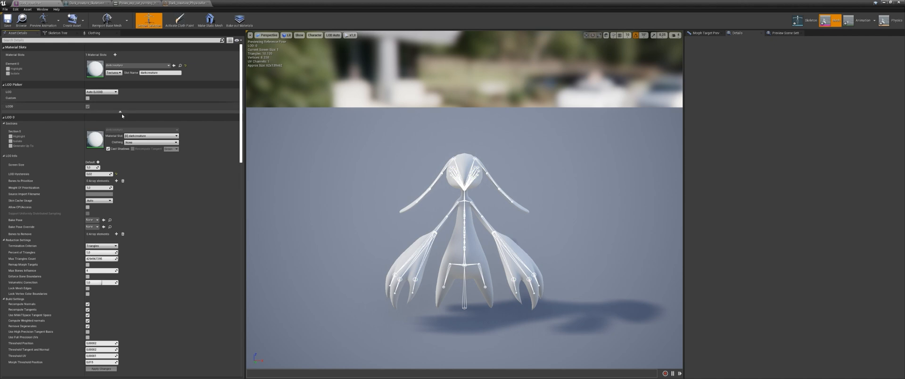
pyautogui.click(88, 106)
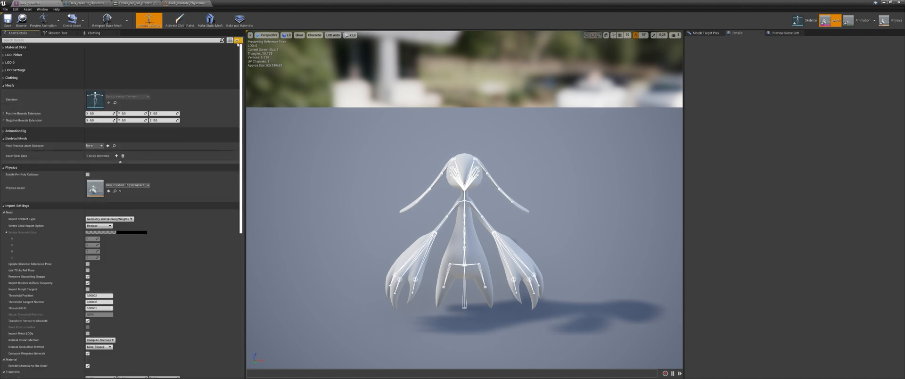
pyautogui.click(238, 40)
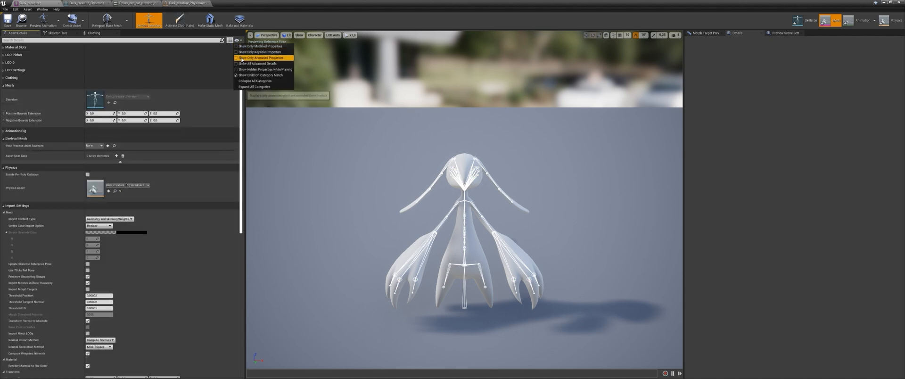
pyautogui.click(246, 84)
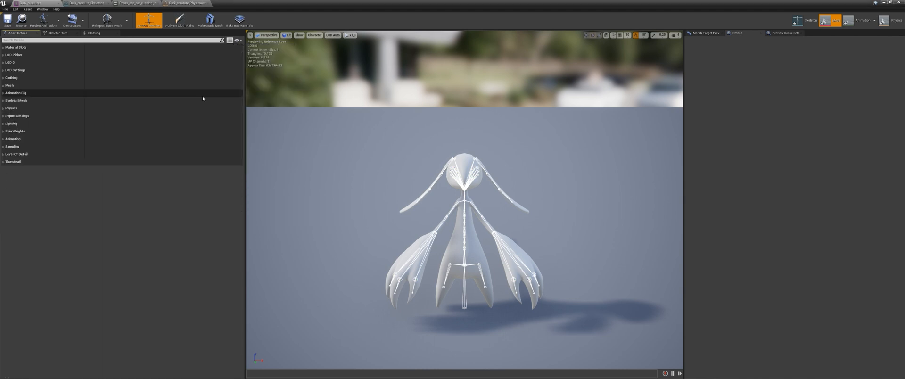
# Step: Enable Custom in the LOD Picker with its advanced options shown, and expand the LOD 0 section
pyautogui.click(7, 55)
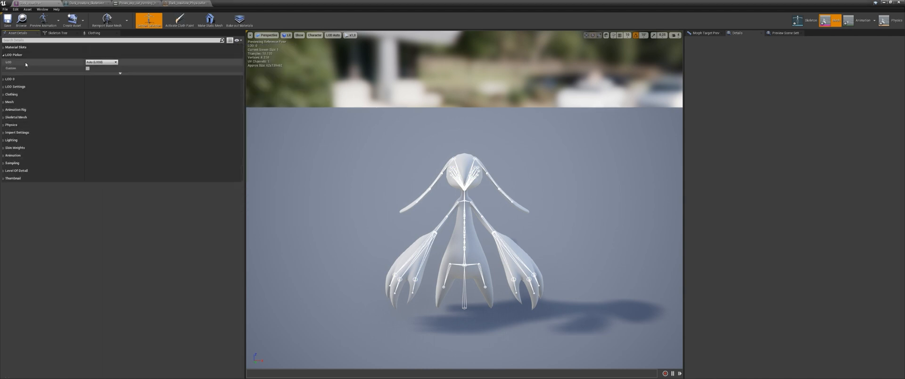
pyautogui.click(88, 69)
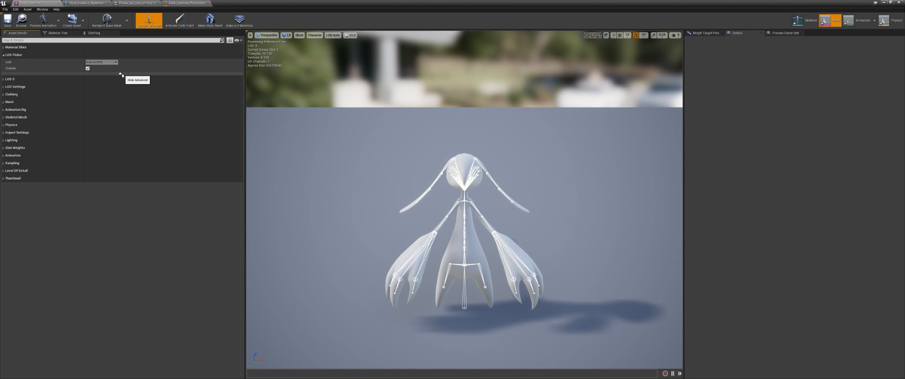
pyautogui.click(121, 74)
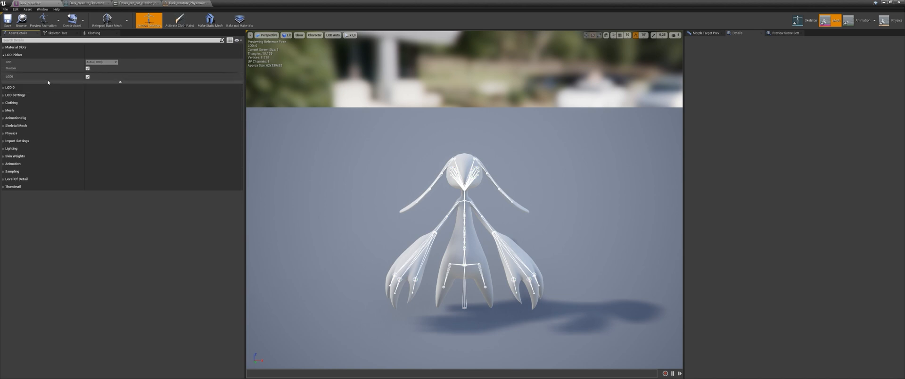
pyautogui.click(3, 88)
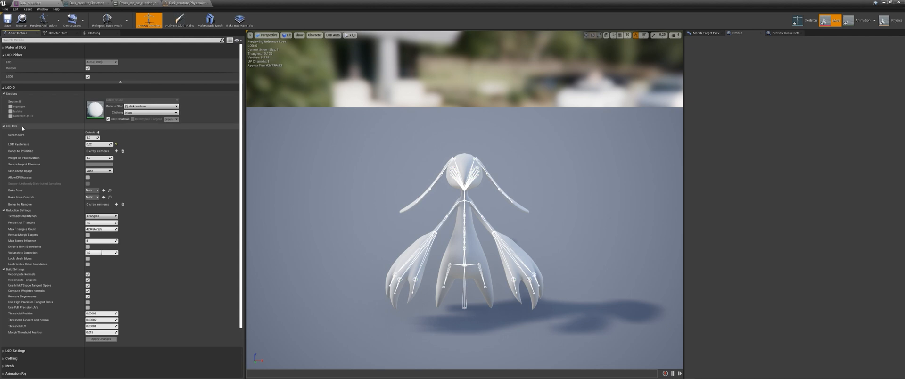
# Step: Start importing a file for LOD Level 1 from the LOD Settings and cancel the file selection
pyautogui.click(15, 351)
pyautogui.scroll(-5, 13, 199)
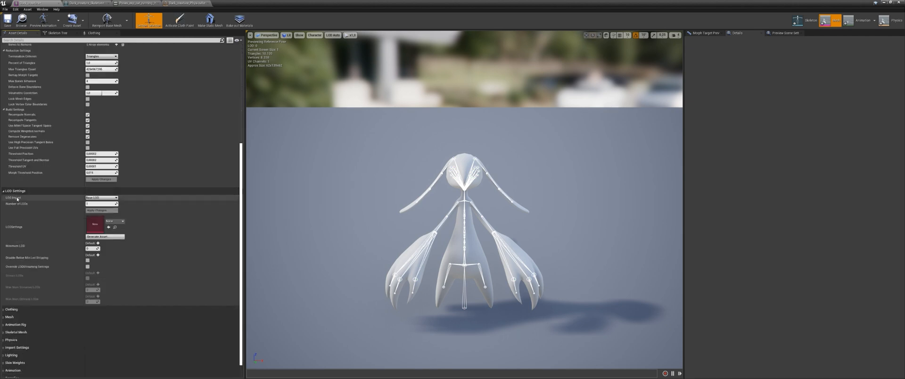
pyautogui.click(97, 198)
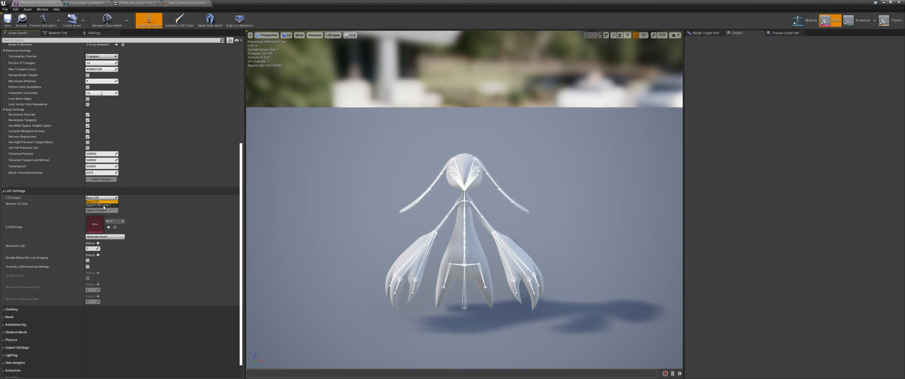
pyautogui.click(104, 206)
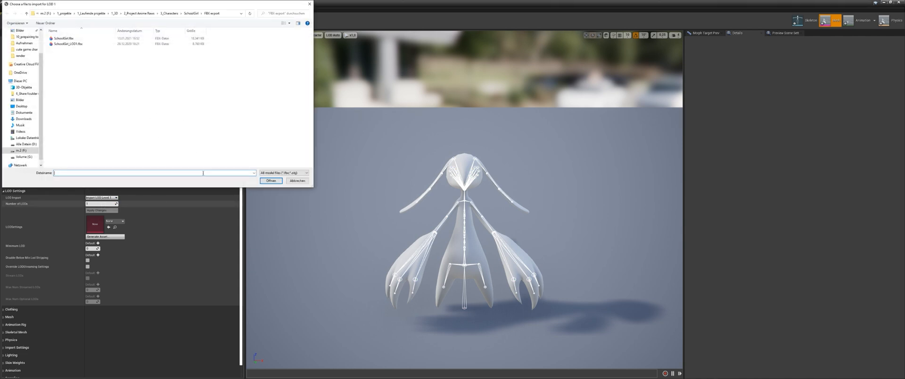
pyautogui.click(298, 181)
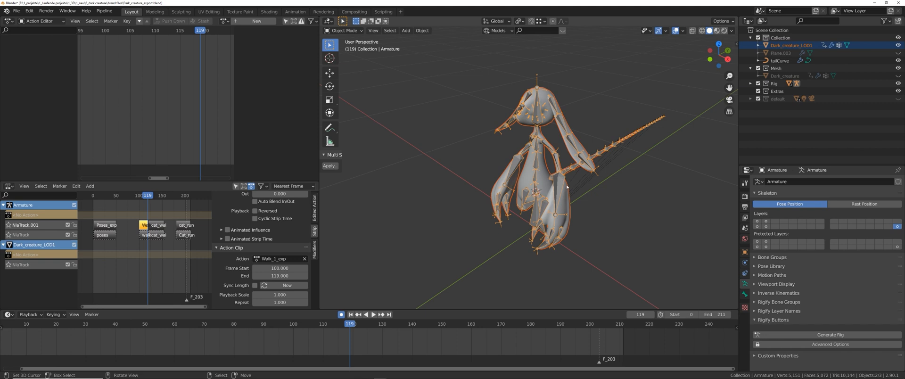
# Step: Inspect the Dark_creature_LOD1 mesh in Edit Mode and return to Object Mode with the mesh and armature selected
pyautogui.moveTo(577, 80); pyautogui.dragTo(588, 84, button='middle')
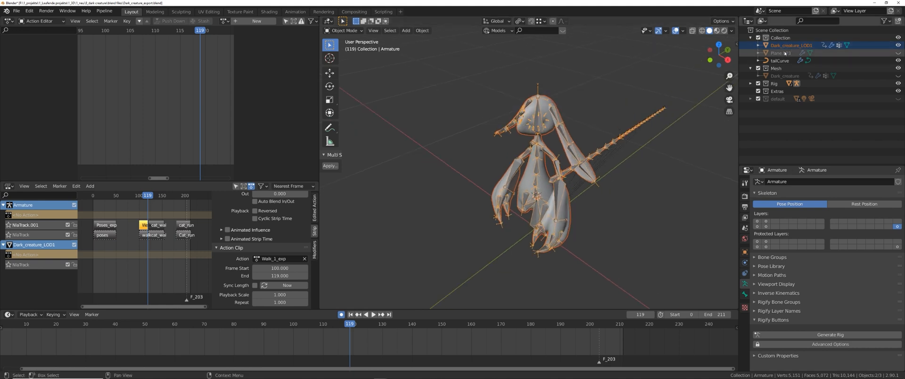
pyautogui.rightClick(544, 108)
pyautogui.press('Tab')
pyautogui.press('Tab')
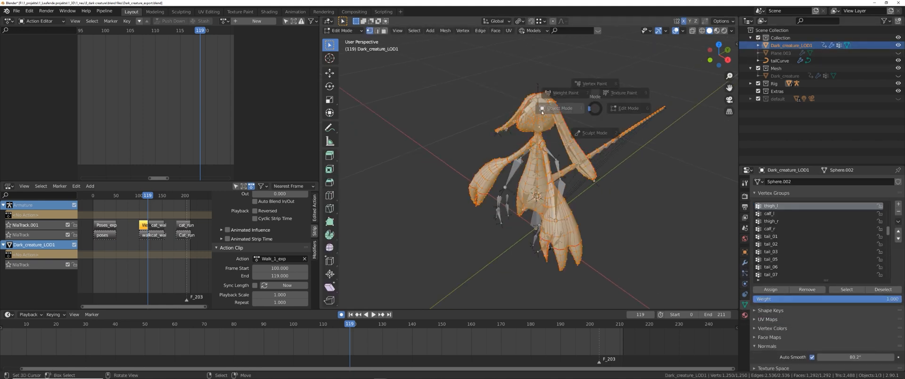
pyautogui.moveTo(590, 79); pyautogui.dragTo(518, 116)
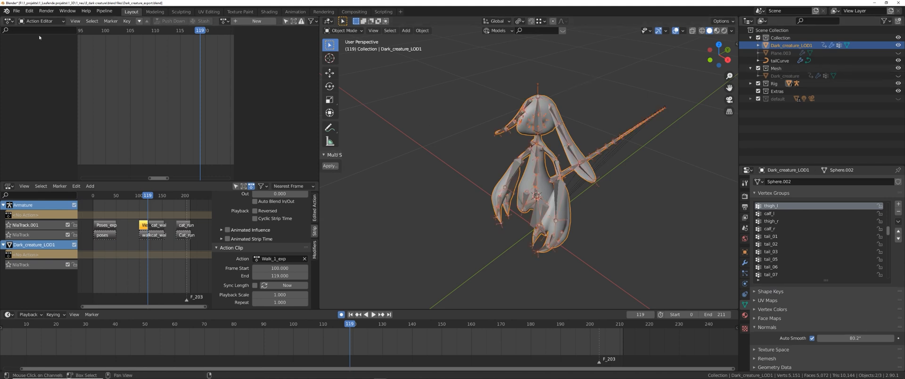
# Step: Open the FBX export for the selected objects and expand its Geometry options
pyautogui.click(16, 11)
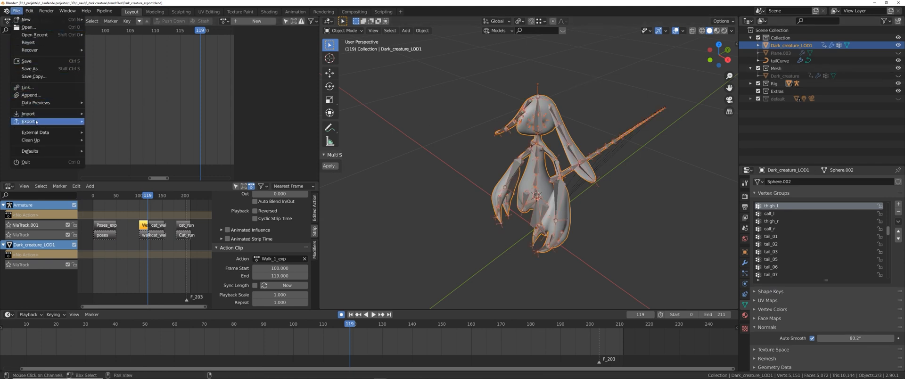
pyautogui.moveTo(37, 121)
pyautogui.click(106, 167)
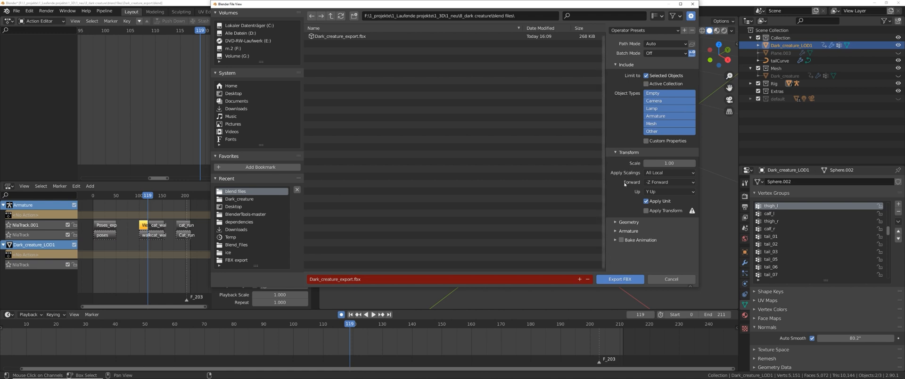
pyautogui.click(629, 222)
pyautogui.scroll(-2, 660, 217)
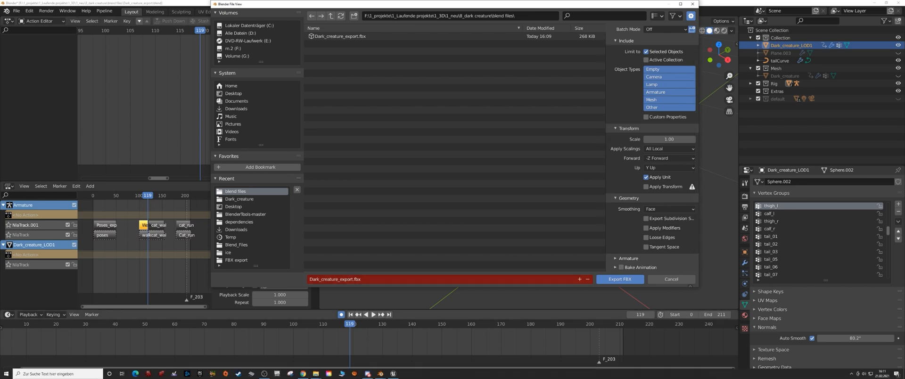
# Step: Bring up the Send to Unreal add-on preferences and examine its FBX export settings as a reference for the manual export
pyautogui.moveTo(384, 375)
pyautogui.click(410, 353)
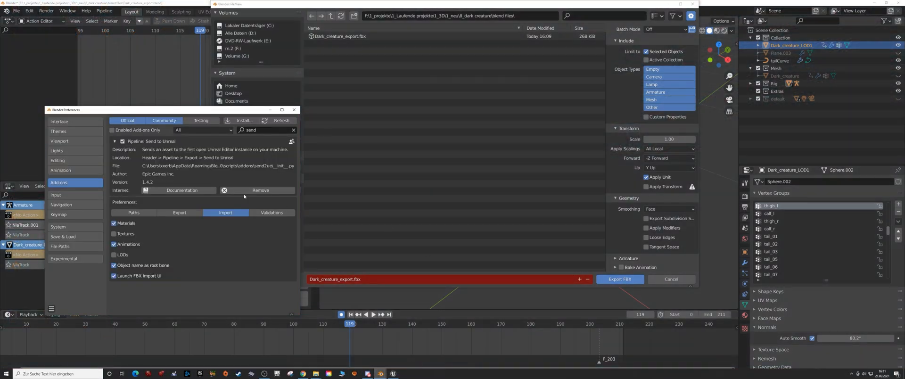
pyautogui.click(180, 213)
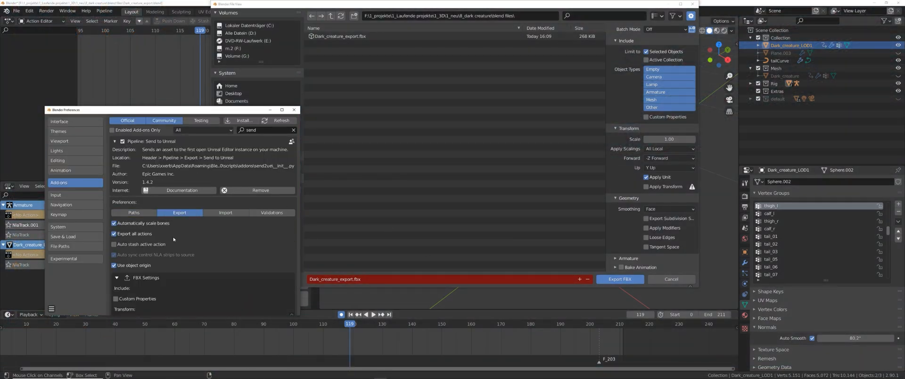
pyautogui.scroll(-4, 192, 226)
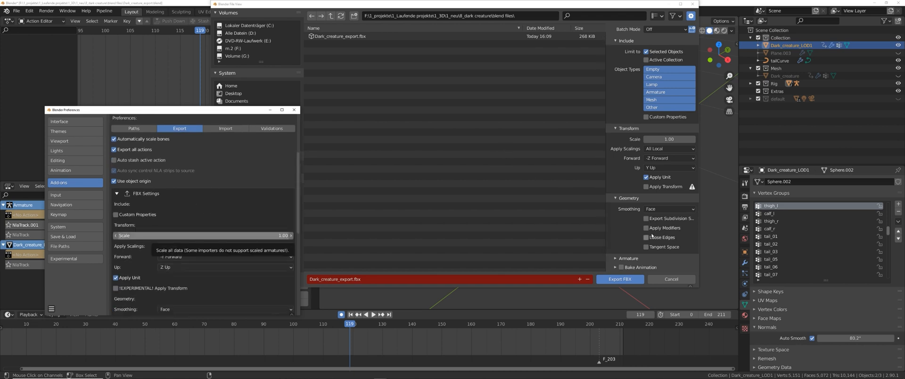
# Step: Check the Armature options and export the selected objects to Dark_creature_export.fbx
pyautogui.click(649, 258)
pyautogui.scroll(-3, 653, 235)
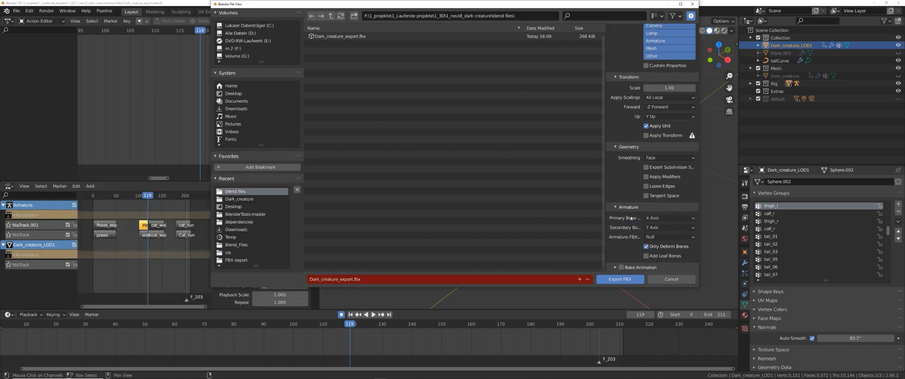
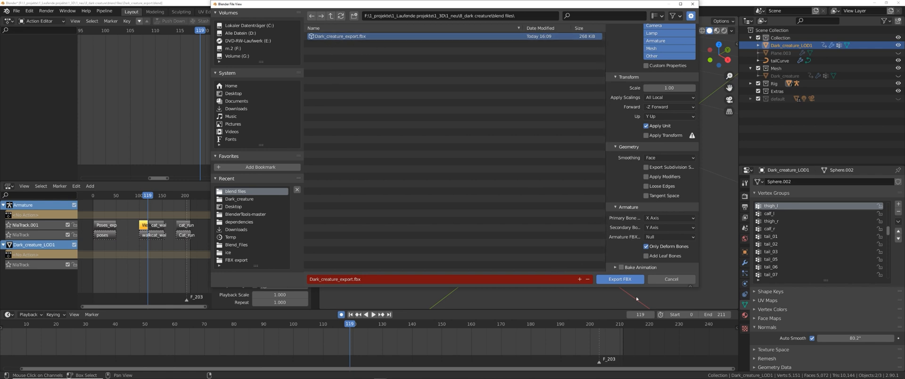
pyautogui.click(619, 280)
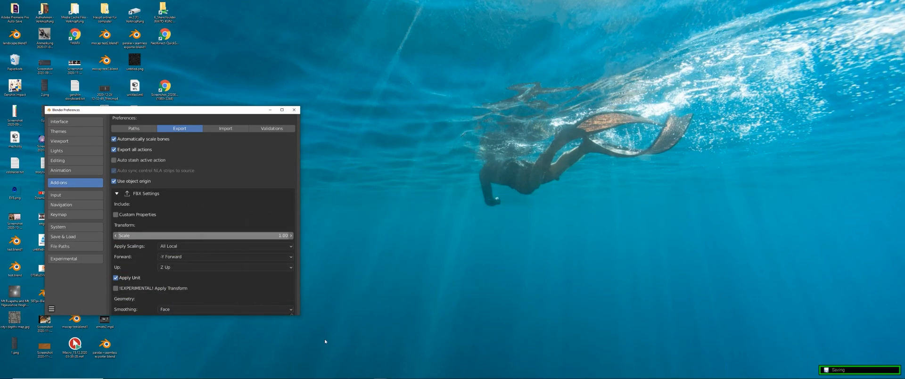
# Step: Switch to Unreal Engine, reopen the Dark_creature skeletal mesh from the untitled_asset folder, and examine its LOD sections
pyautogui.click(389, 374)
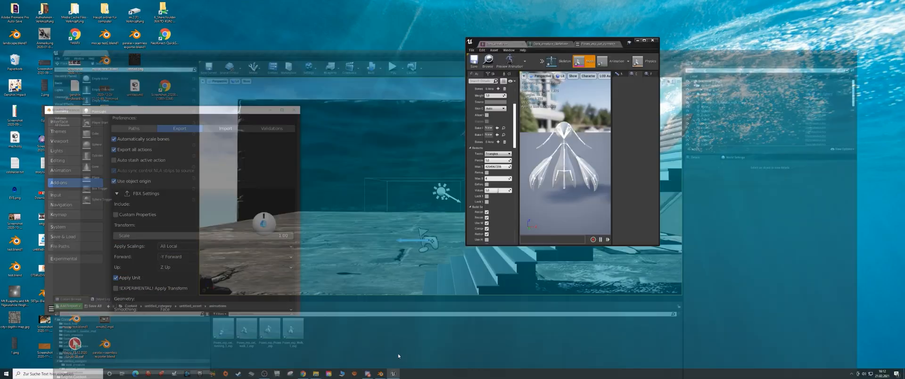
pyautogui.click(645, 40)
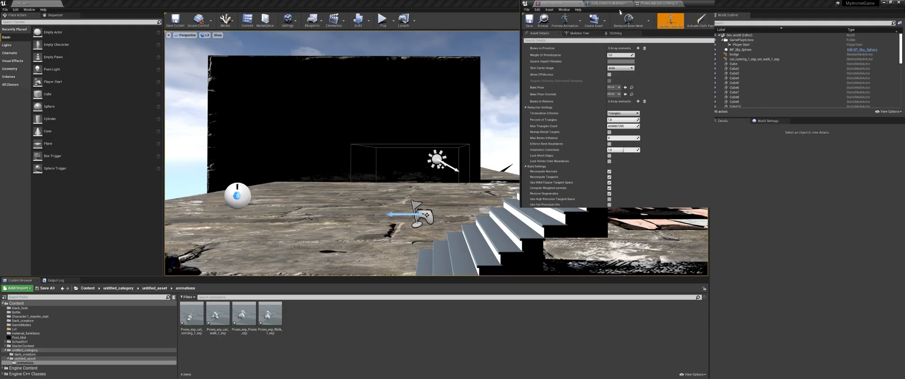
pyautogui.doubleClick(218, 315)
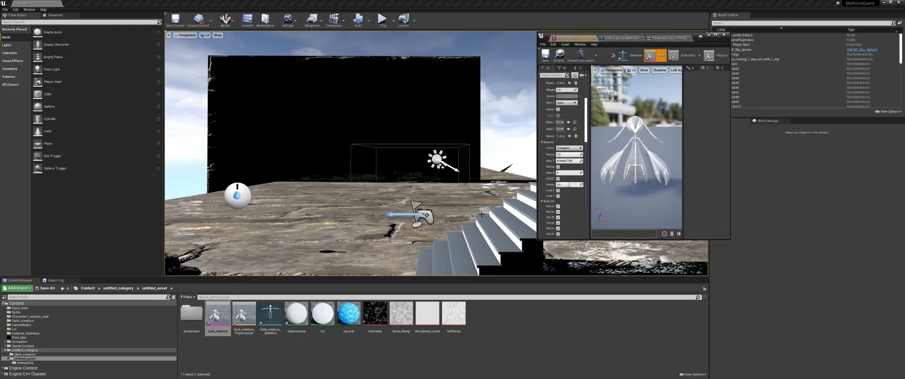
pyautogui.scroll(3, 205, 189)
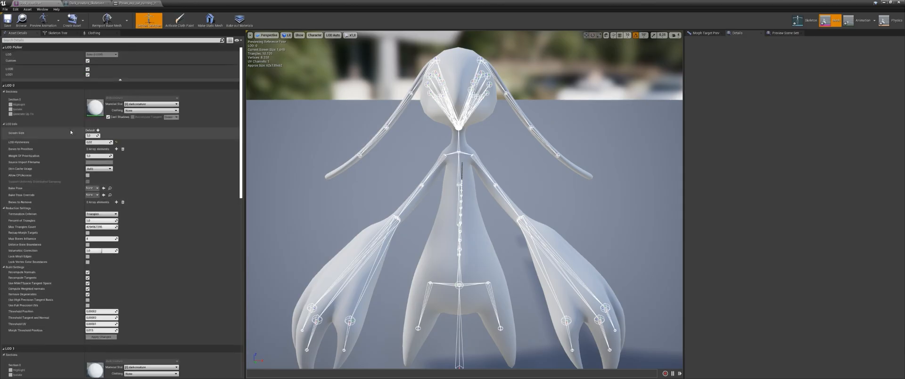
# Step: Collapse the LOD 1 section and reimport LOD Level 1 of the skeletal mesh from Dark_creature_export.fbx
pyautogui.scroll(-5, 53, 156)
pyautogui.click(36, 213)
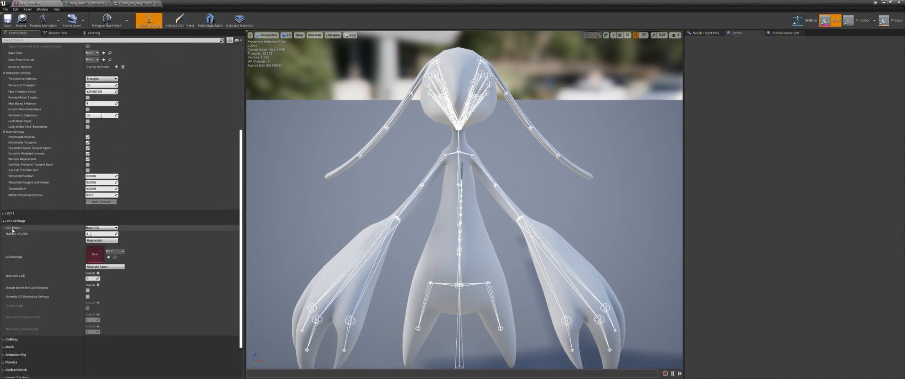
pyautogui.click(94, 228)
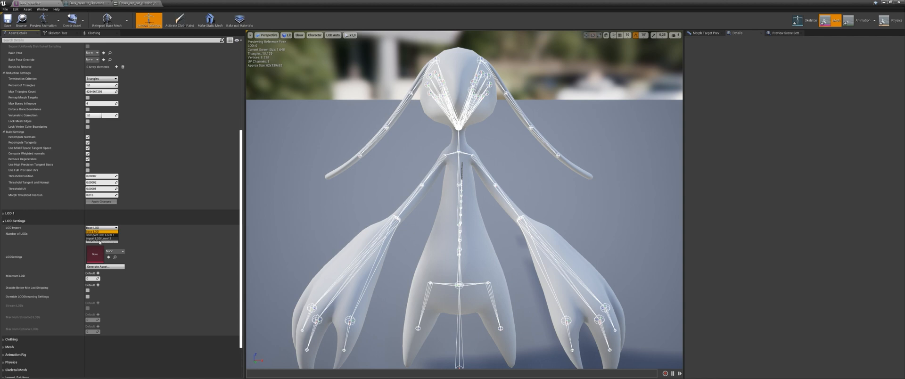
pyautogui.click(108, 239)
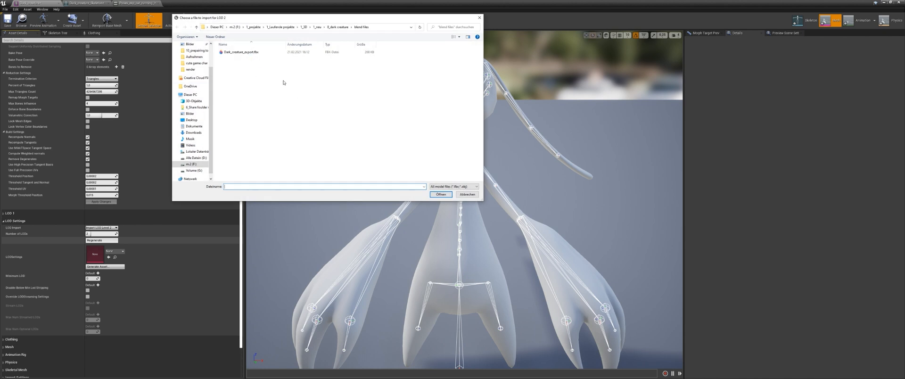
pyautogui.click(248, 53)
pyautogui.click(441, 194)
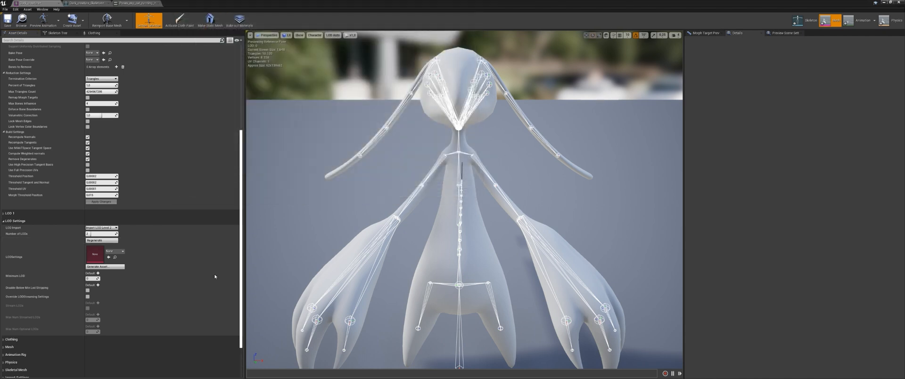
pyautogui.click(101, 228)
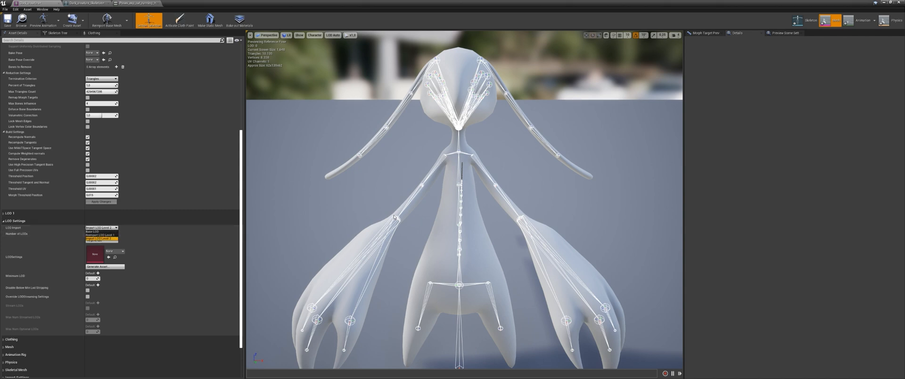
pyautogui.click(100, 238)
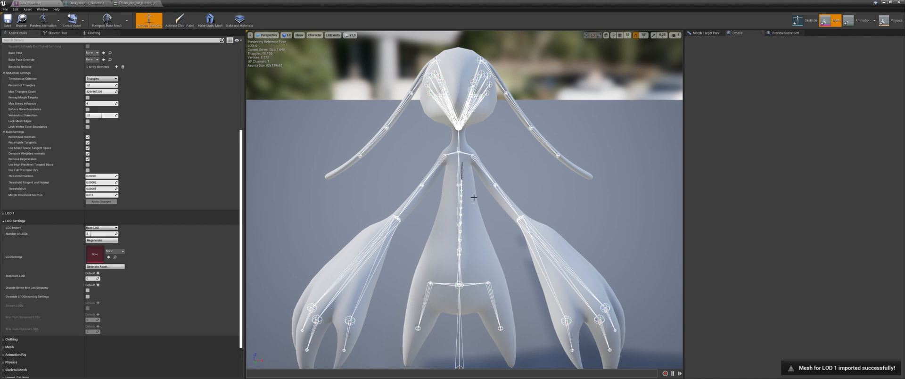
# Step: Compare the imported mesh with the original by forcing the viewport to LOD 0, LOD 1 and back to LOD 0
pyautogui.moveTo(459, 209); pyautogui.dragTo(480, 225, button='middle')
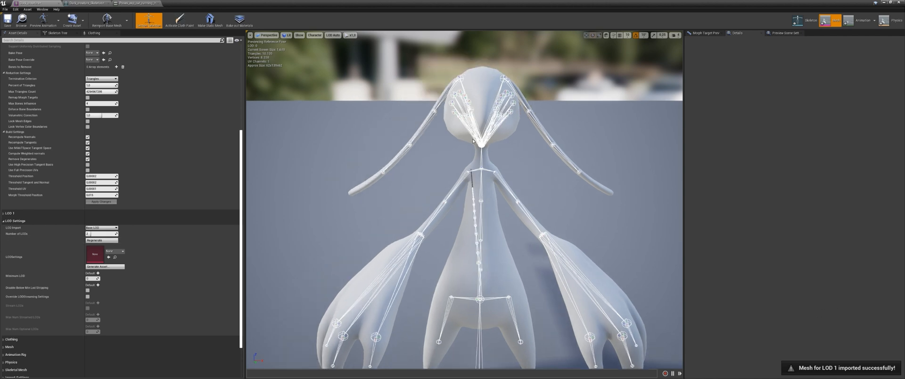
pyautogui.moveTo(473, 140); pyautogui.dragTo(420, 93, button='middle')
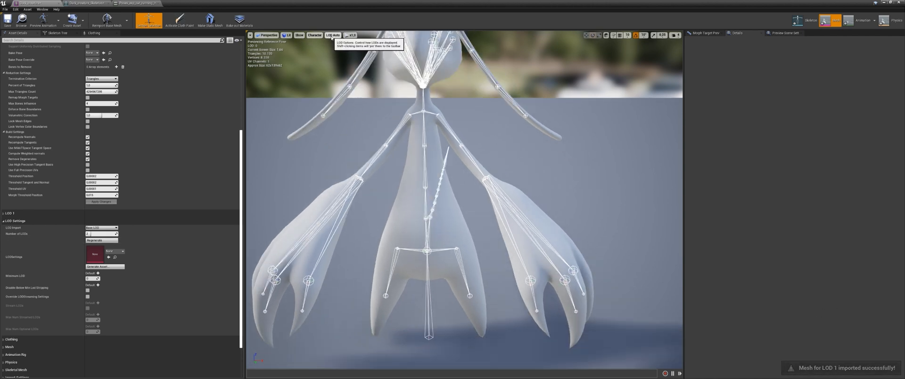
pyautogui.click(333, 37)
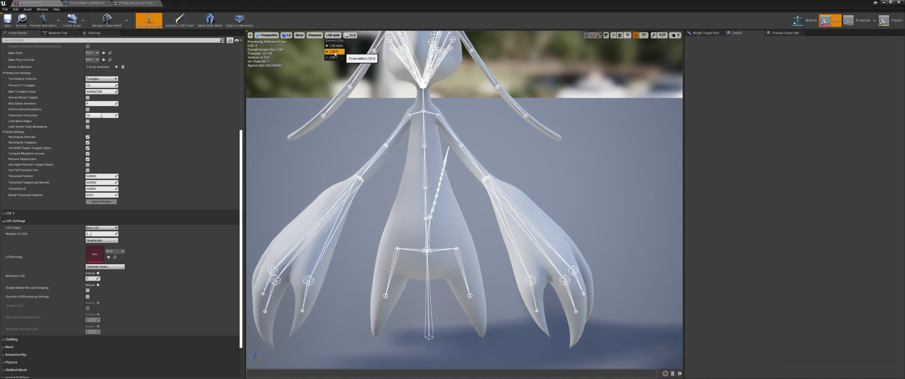
pyautogui.click(336, 53)
pyautogui.moveTo(424, 118); pyautogui.dragTo(470, 248, button='middle')
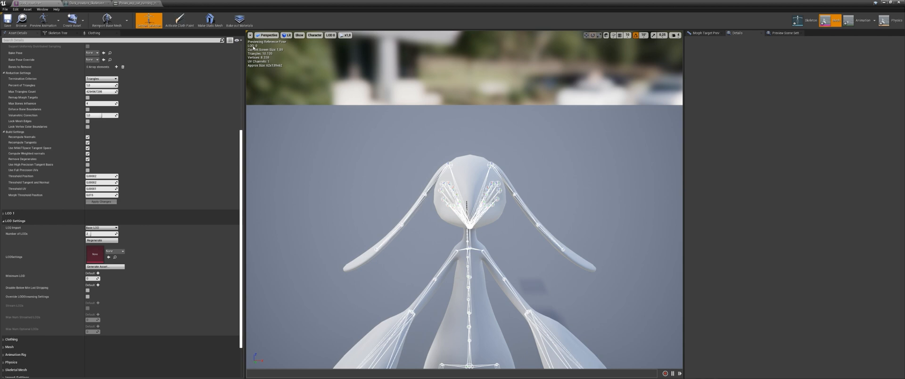
pyautogui.click(330, 35)
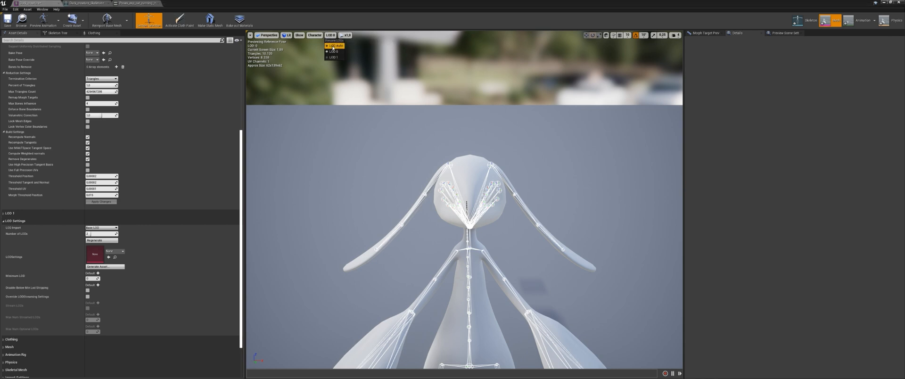
pyautogui.click(334, 58)
pyautogui.moveTo(472, 192); pyautogui.dragTo(471, 172, button='middle')
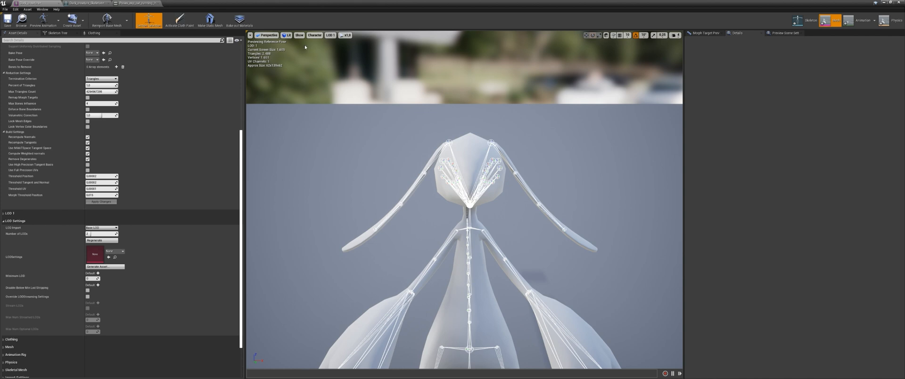
pyautogui.click(330, 35)
pyautogui.click(335, 51)
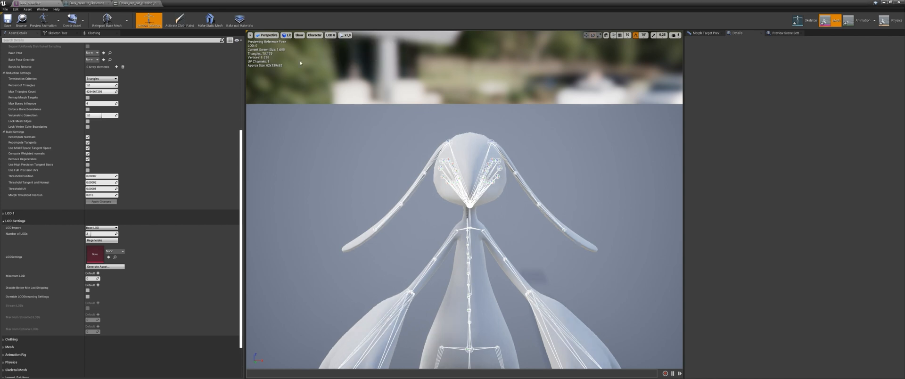
pyautogui.moveTo(421, 164); pyautogui.dragTo(415, 218, button='middle')
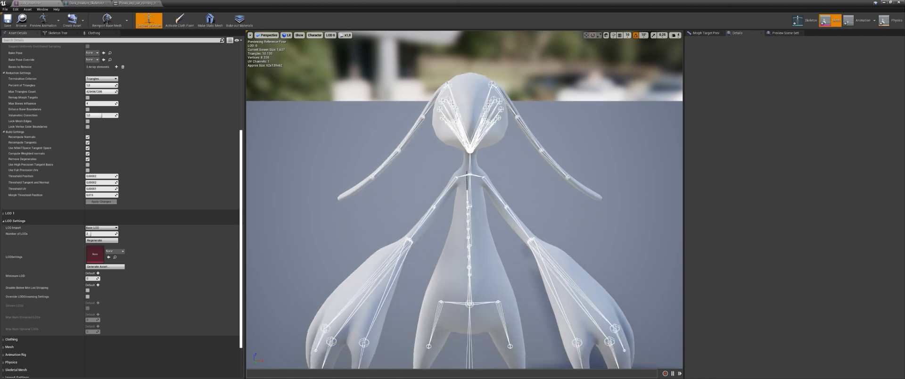
# Step: Switch the preview to LOD Auto and examine at which viewing distance the creature changes between LOD 0 and LOD 1
pyautogui.click(331, 35)
pyautogui.click(333, 44)
pyautogui.scroll(-10, 483, 207)
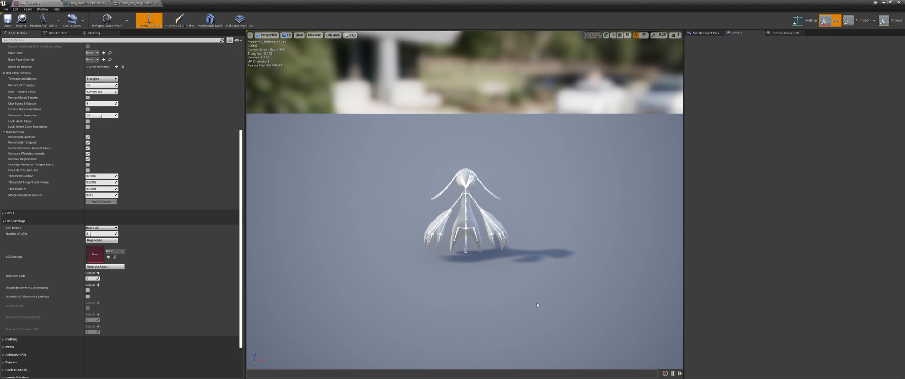
pyautogui.scroll(-4, 535, 303)
pyautogui.scroll(-3, 464, 201)
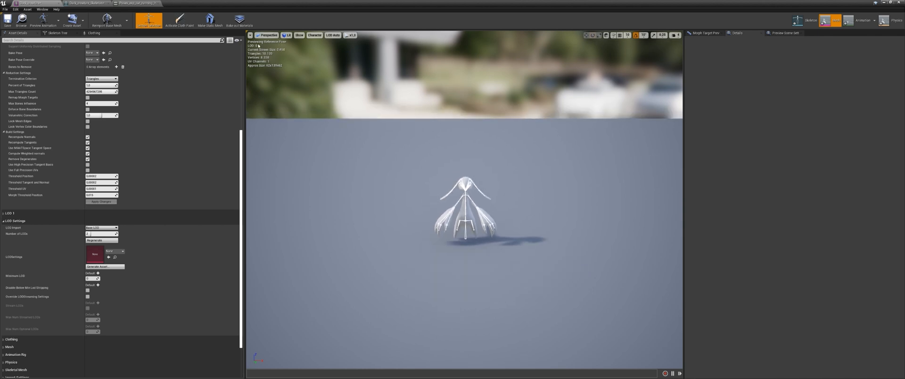
pyautogui.scroll(-4, 255, 48)
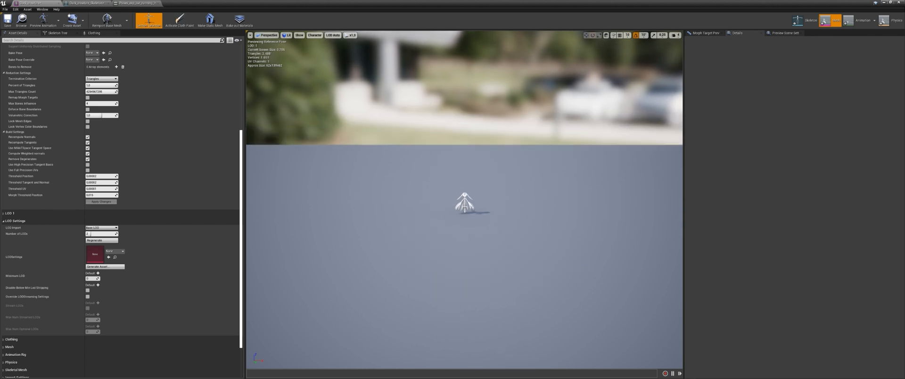
pyautogui.scroll(1, 464, 201)
pyautogui.scroll(-1, 465, 200)
pyautogui.scroll(2, 465, 201)
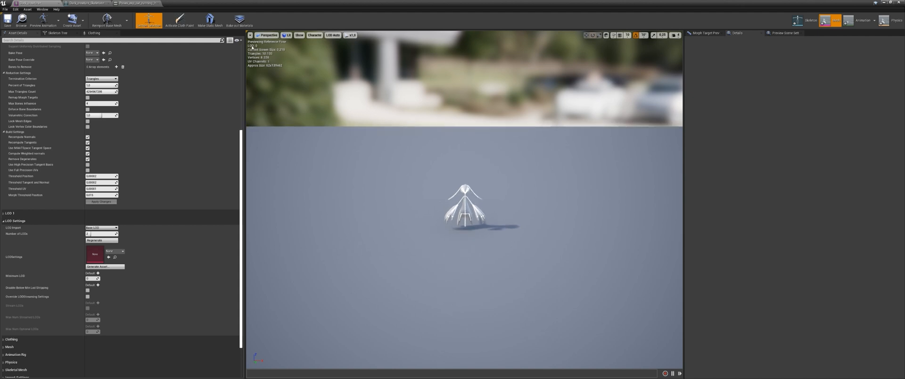
pyautogui.scroll(-1, 465, 201)
pyautogui.scroll(2, 464, 201)
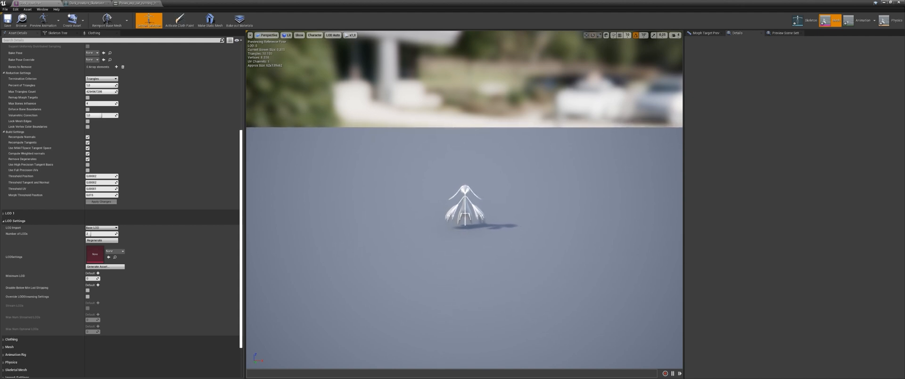
pyautogui.keyDown('alt'); pyautogui.moveTo(465, 201); pyautogui.dragTo(464, 204, button='right'); pyautogui.keyUp('alt')
pyautogui.keyDown('alt'); pyautogui.moveTo(480, 258); pyautogui.dragTo(480, 251, button='right'); pyautogui.keyUp('alt')
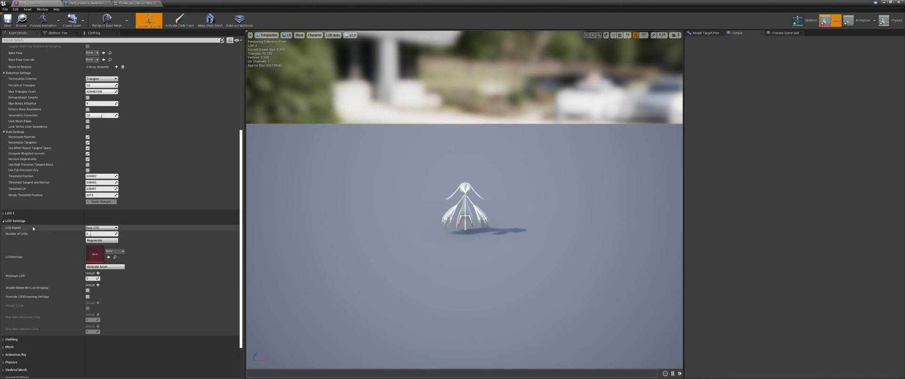
# Step: Collapse the LOD Picker and expand LOD 1 with its Sections and LOD Info settings
pyautogui.scroll(6, 32, 225)
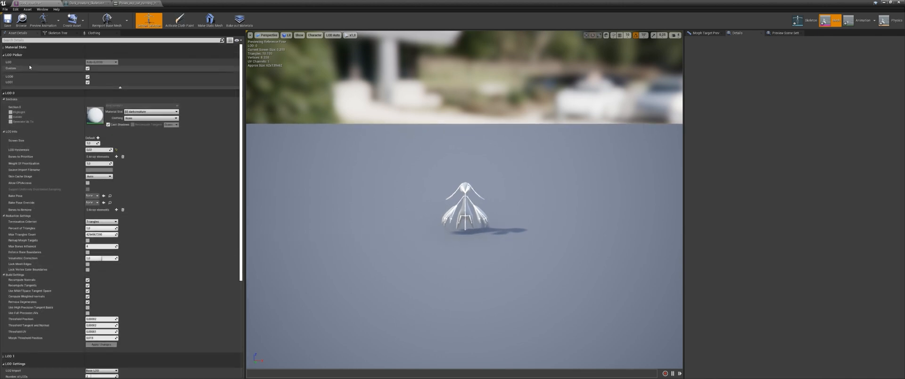
pyautogui.click(21, 55)
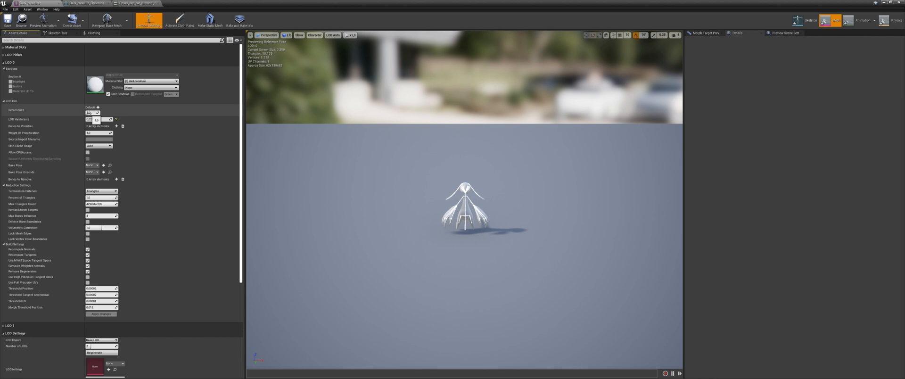
pyautogui.scroll(-2, 21, 289)
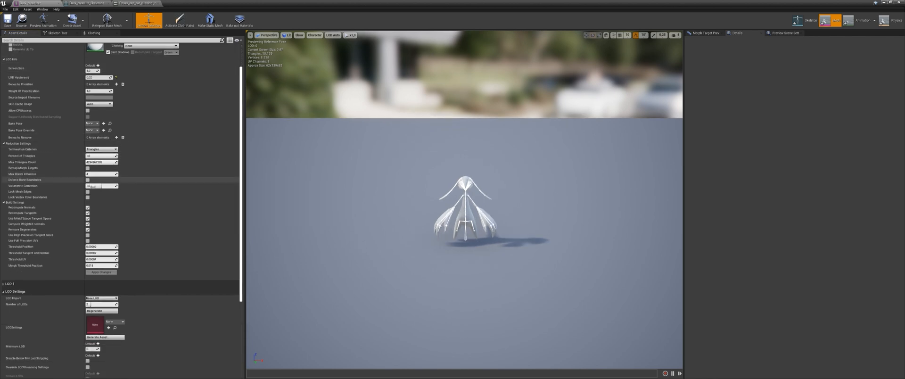
pyautogui.click(11, 284)
pyautogui.scroll(-2, 8, 283)
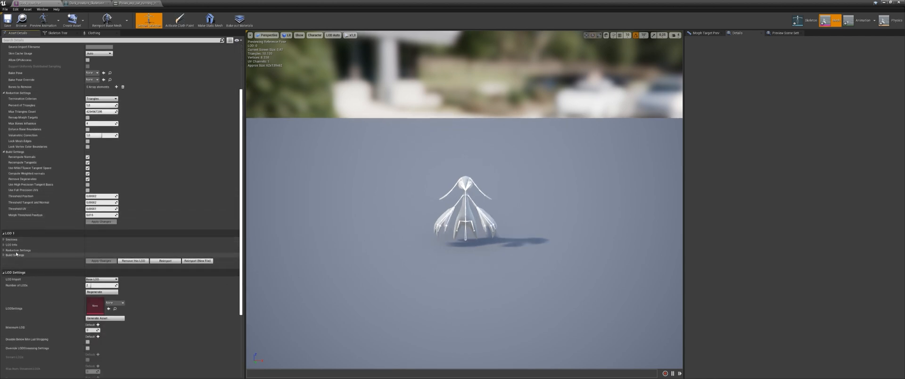
pyautogui.click(5, 240)
pyautogui.click(10, 272)
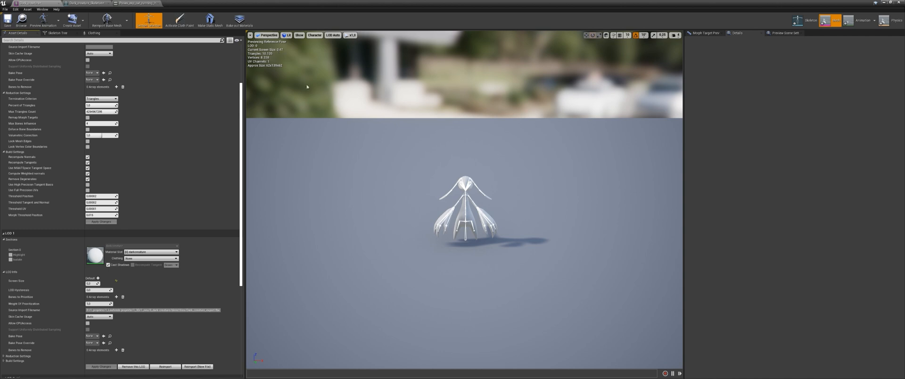
# Step: Check the current screen size in the viewport at which the automatic switch from LOD 0 to LOD 1 happens
pyautogui.scroll(10, 386, 164)
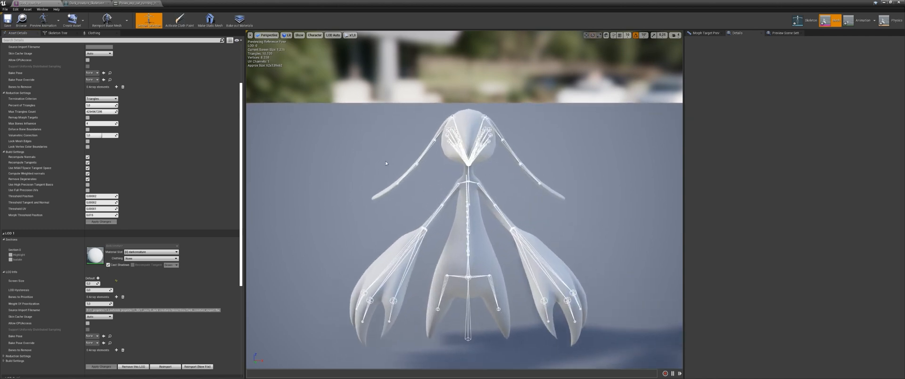
pyautogui.scroll(-8, 386, 163)
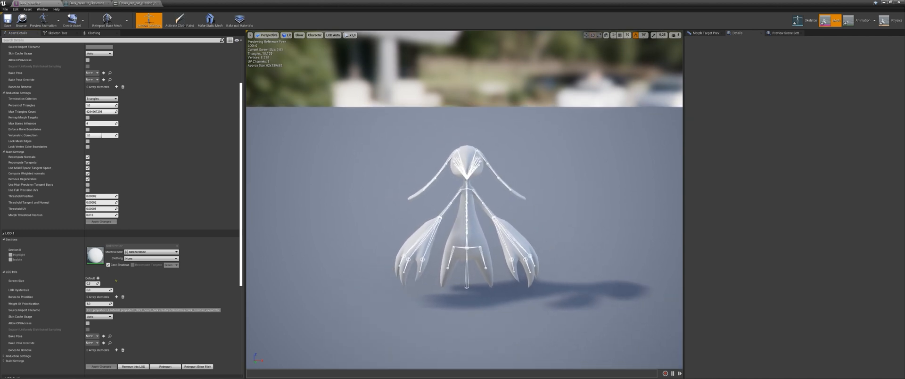
pyautogui.scroll(-6, 464, 203)
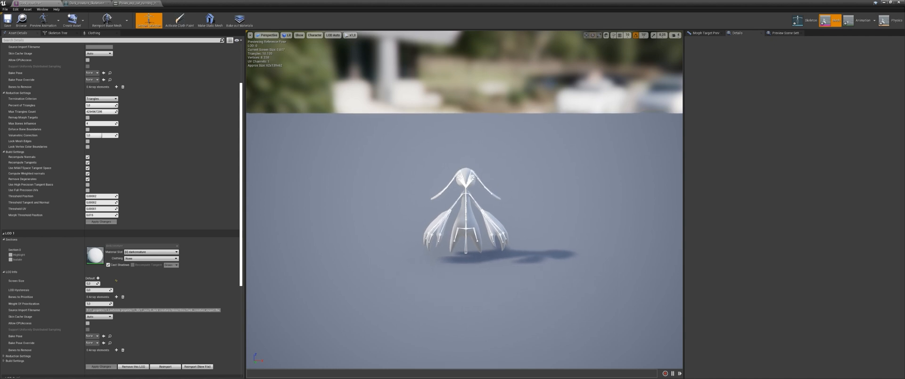
pyautogui.scroll(-4, 465, 203)
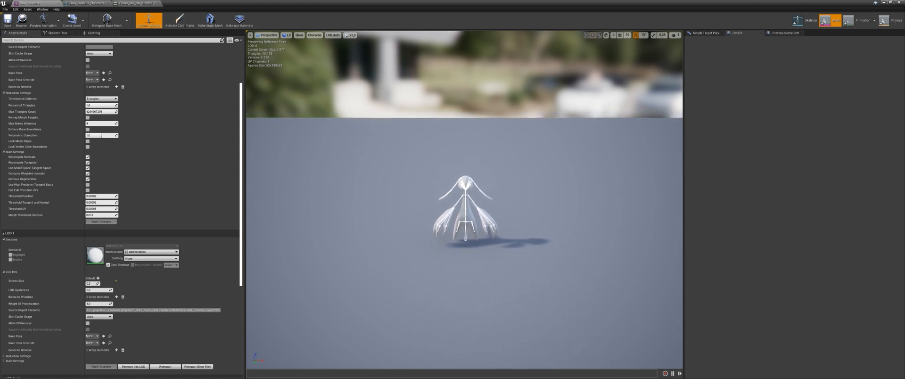
pyautogui.scroll(-3, 465, 202)
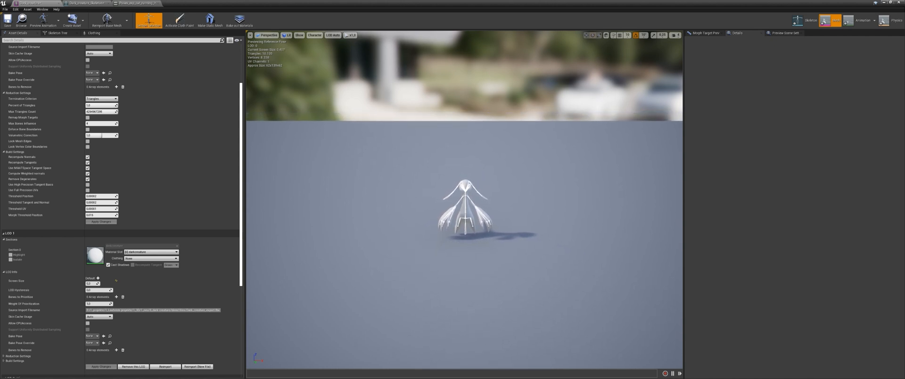
pyautogui.scroll(-1, 266, 53)
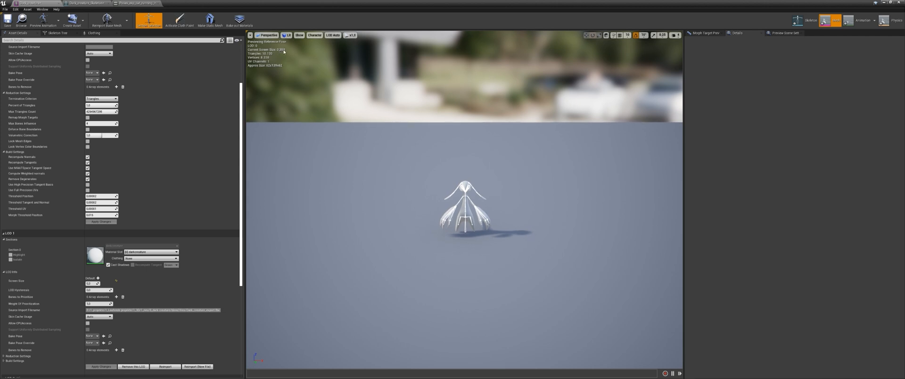
pyautogui.scroll(-1, 311, 92)
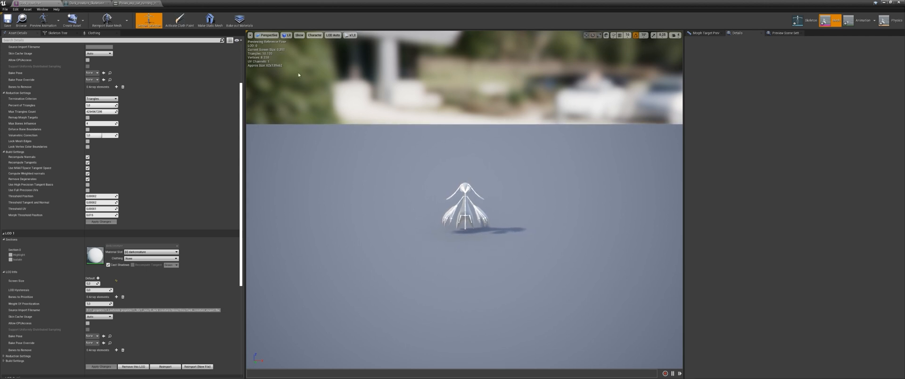
pyautogui.scroll(-2, 299, 75)
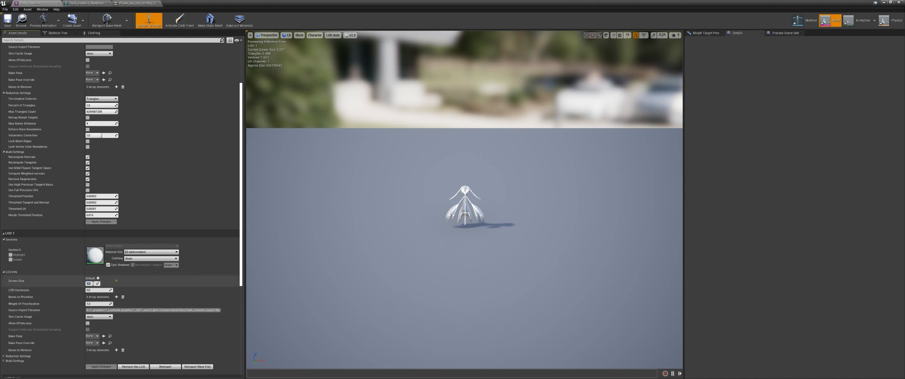
# Step: Set the Screen Size of LOD 1 to 0.1 and check the switch in the viewport
pyautogui.write('0,1')
pyautogui.press('Return')
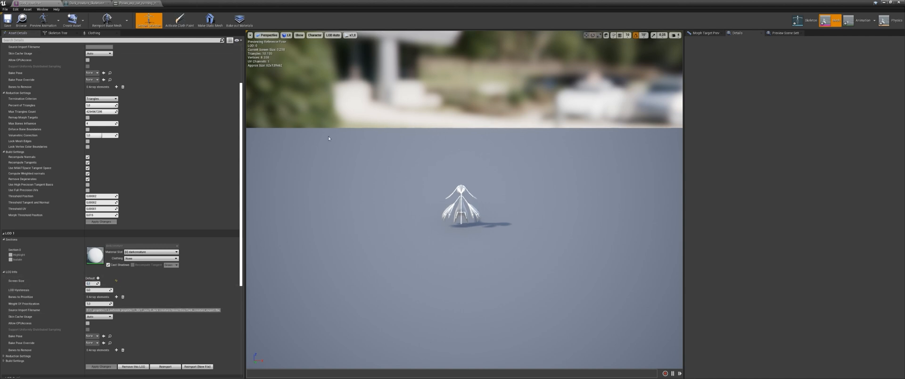
pyautogui.moveTo(329, 138)
pyautogui.mouseDown(button='right')
pyautogui.moveTo(329, 267)
pyautogui.moveTo(330, 141)
pyautogui.mouseUp(button='right')
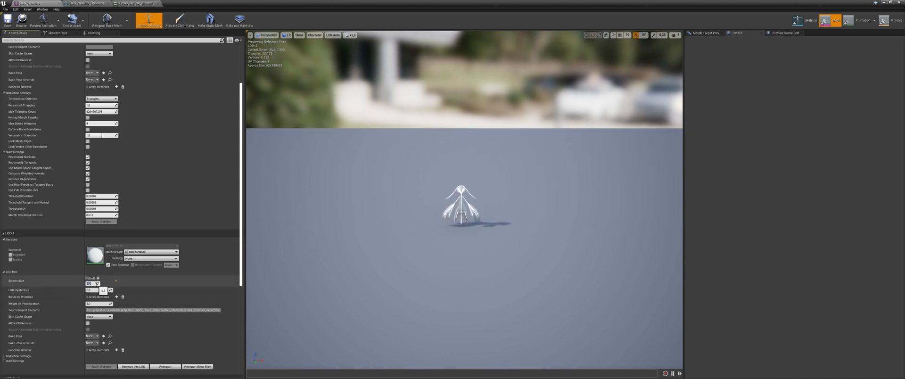
# Step: Close the open Dark_creature mesh and animation editors, and save all changes in the project
pyautogui.moveTo(330, 236); pyautogui.dragTo(330, 222, button='right')
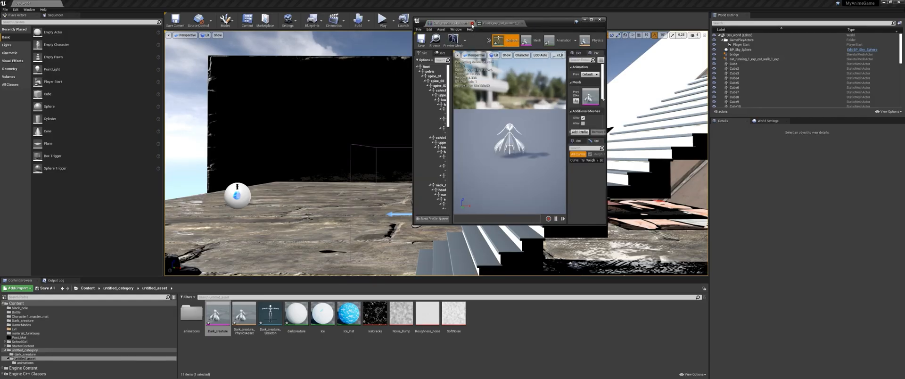
pyautogui.click(473, 24)
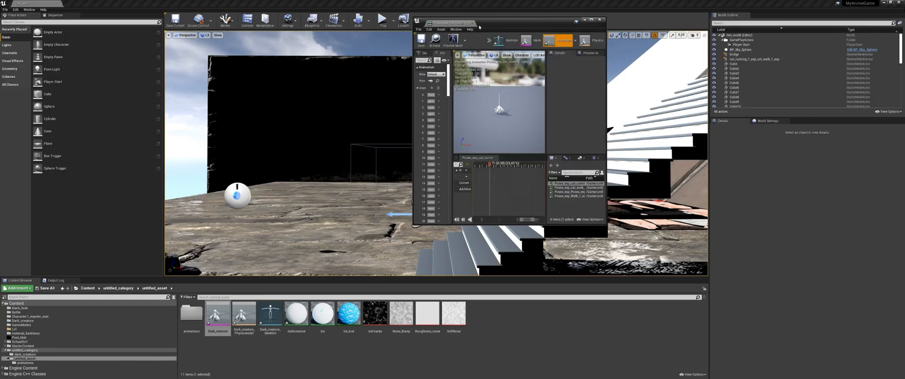
pyautogui.click(473, 24)
pyautogui.moveTo(527, 225); pyautogui.dragTo(506, 209, button='middle')
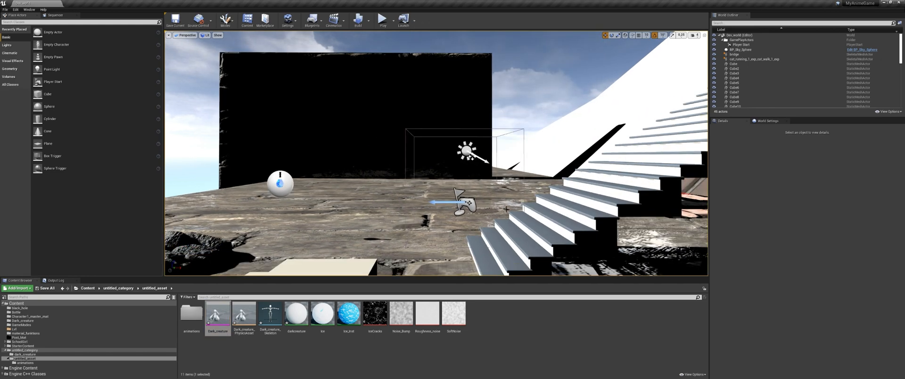
pyautogui.hotkey('ctrl', 'shift', 's')
# Step: Place the Dark_creature mesh in the level, focus on it, delete it, and check the animations folder
pyautogui.moveTo(531, 237); pyautogui.dragTo(618, 265, button='right')
pyautogui.moveTo(219, 317); pyautogui.dragTo(305, 123)
pyautogui.press('f')
pyautogui.press('Delete')
pyautogui.moveTo(436, 190); pyautogui.dragTo(476, 185, button='right')
pyautogui.doubleClick(197, 324)
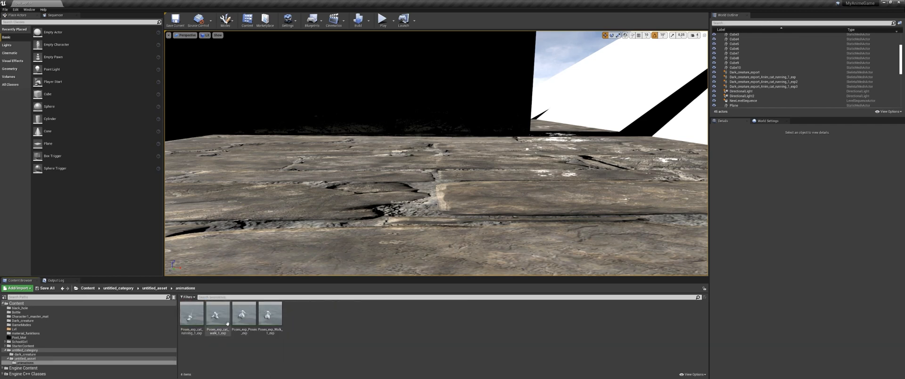
pyautogui.click(154, 288)
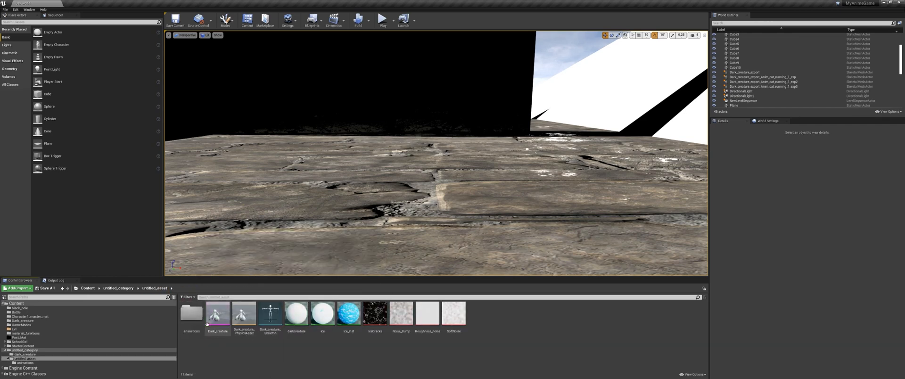
# Step: Place the Dark_creature skeletal mesh on the level's stone floor and examine it up close from several sides
pyautogui.moveTo(218, 313); pyautogui.dragTo(456, 204)
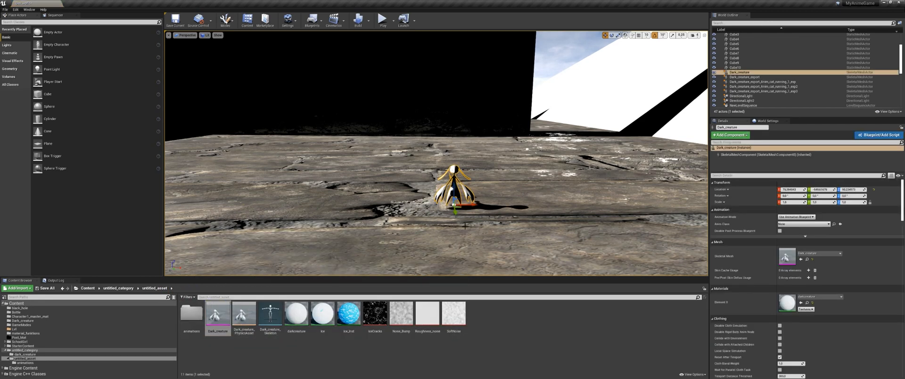
pyautogui.moveTo(456, 205); pyautogui.dragTo(518, 257, button='right')
pyautogui.keyDown('alt'); pyautogui.moveTo(517, 258); pyautogui.dragTo(170, 244); pyautogui.keyUp('alt')
pyautogui.keyDown('alt'); pyautogui.moveTo(449, 235); pyautogui.dragTo(428, 203); pyautogui.keyUp('alt')
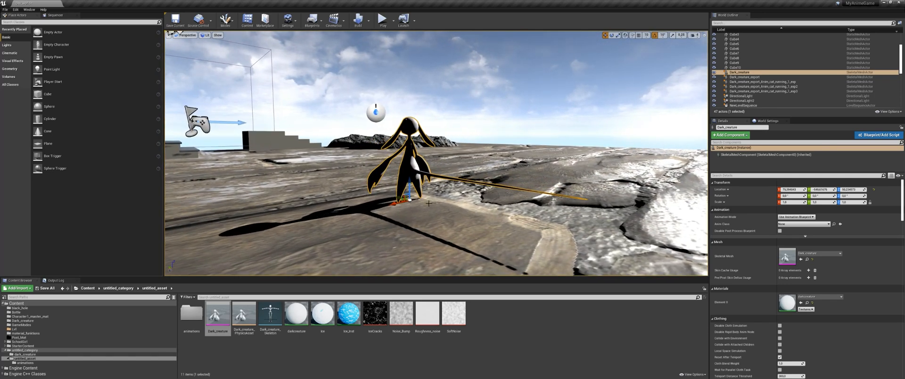
# Step: Try placing the cat walk animation from the animations folder in the level
pyautogui.doubleClick(203, 314)
pyautogui.moveTo(218, 314); pyautogui.dragTo(383, 233)
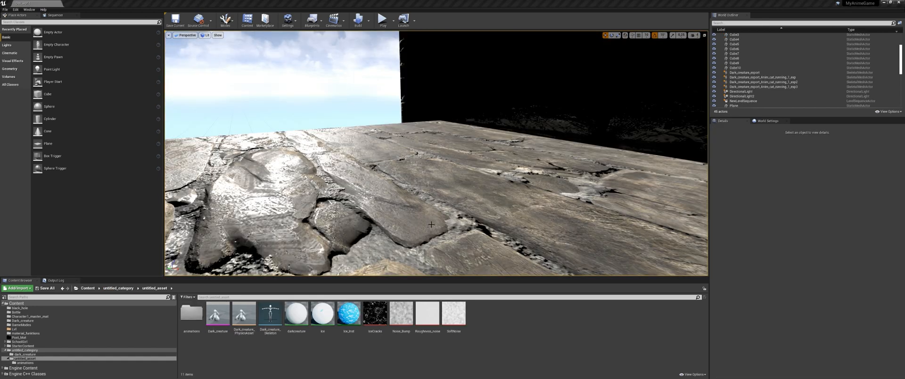
pyautogui.moveTo(430, 225); pyautogui.dragTo(381, 217, button='right')
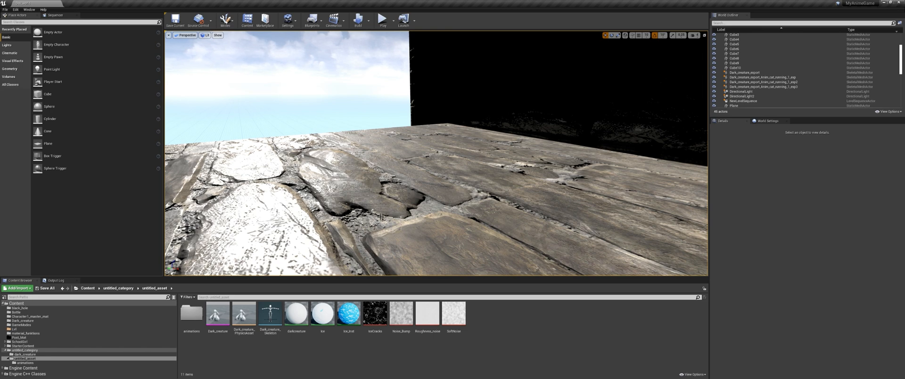
# Step: Select the animations folder and the Dark_creature assets, then hide and restore the Content Browser's folder tree
pyautogui.click(270, 315)
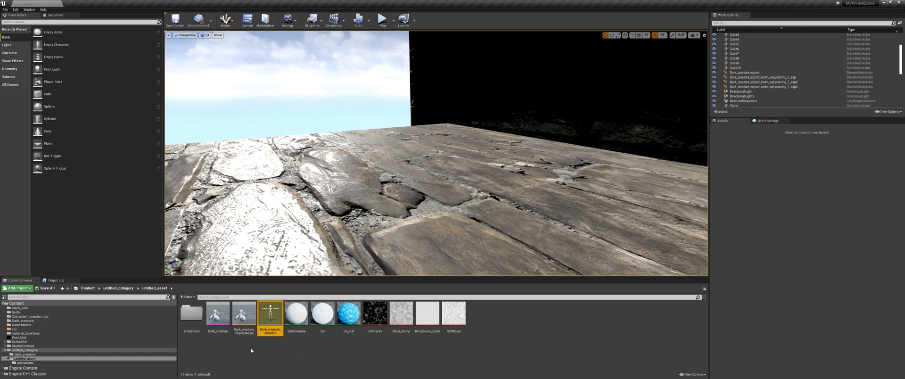
pyautogui.keyDown('shift'); pyautogui.click(192, 314); pyautogui.keyUp('shift')
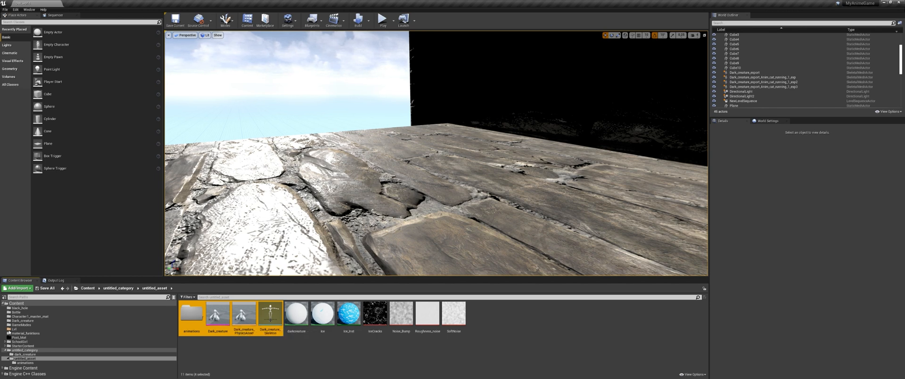
pyautogui.click(4, 298)
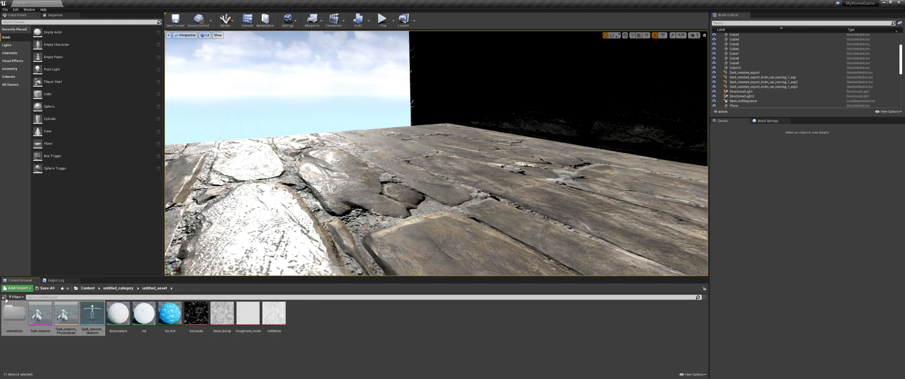
pyautogui.click(4, 298)
pyautogui.click(5, 298)
pyautogui.click(4, 297)
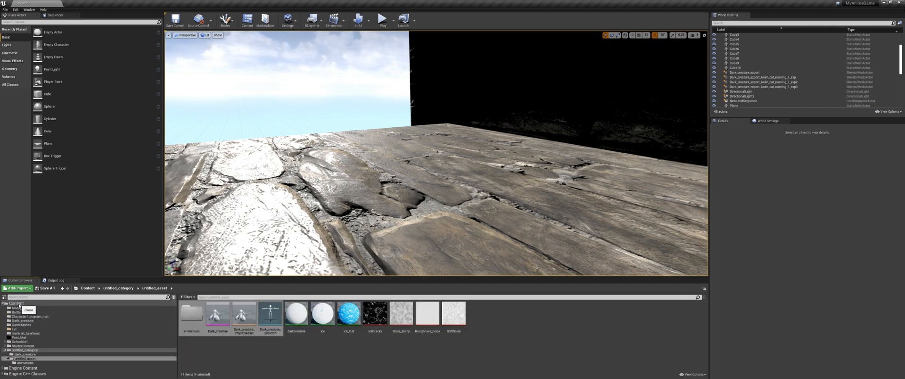
pyautogui.click(87, 288)
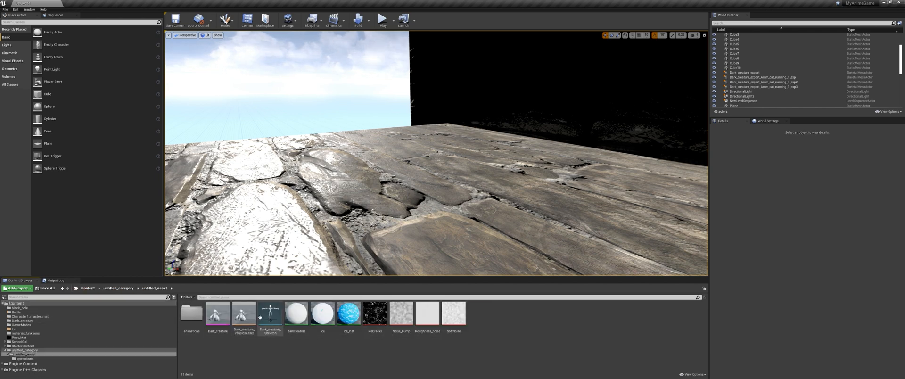
# Step: Move the animations folder and the Dark_creature mesh, physics asset and skeleton from untitled_asset into the Content folder's Dark_creature folder
pyautogui.click(267, 325)
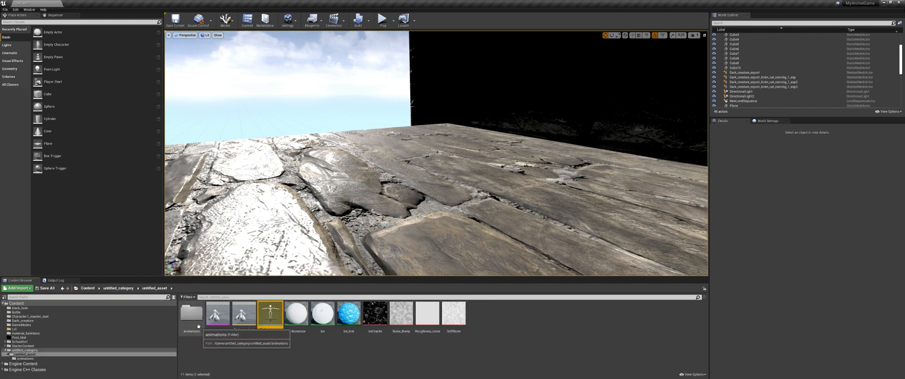
pyautogui.keyDown('shift'); pyautogui.click(198, 327); pyautogui.keyUp('shift')
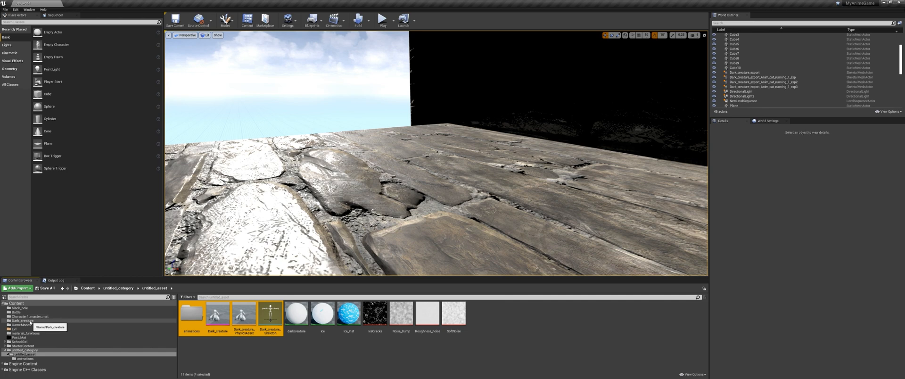
pyautogui.moveTo(181, 315); pyautogui.dragTo(39, 321)
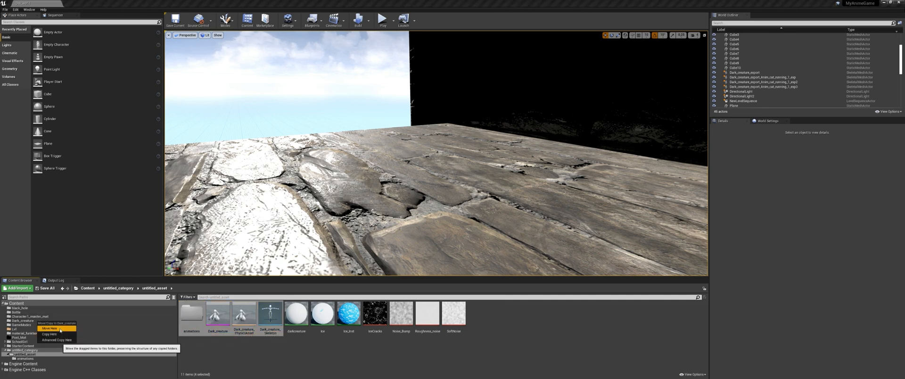
pyautogui.click(61, 328)
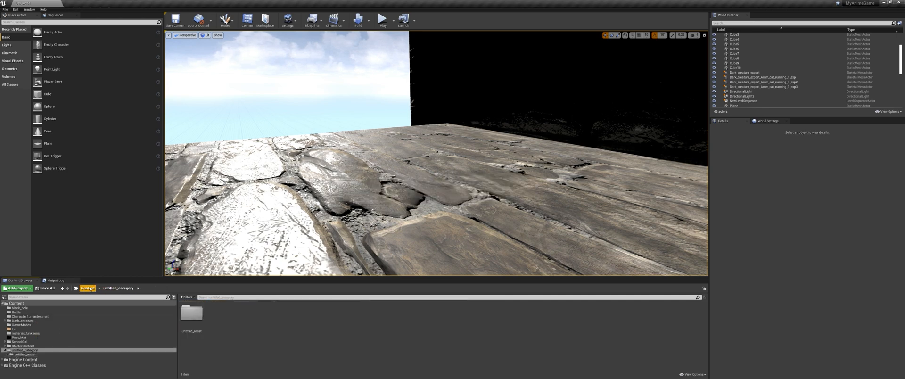
# Step: Fix up the redirectors in the whole Content folder
pyautogui.click(87, 288)
pyautogui.rightClick(23, 305)
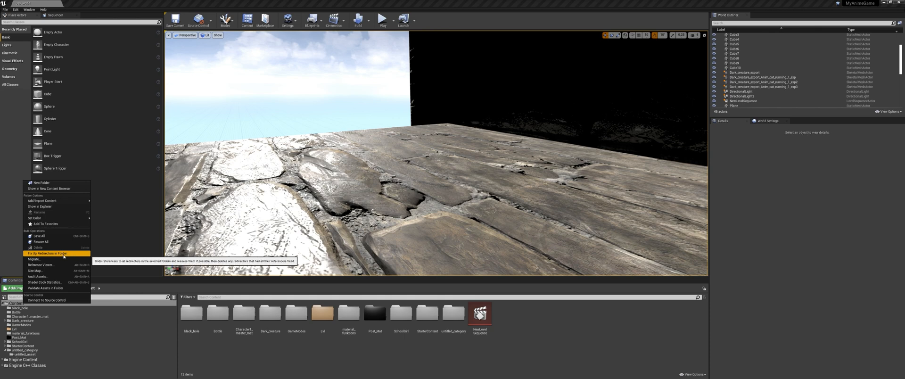
pyautogui.click(64, 254)
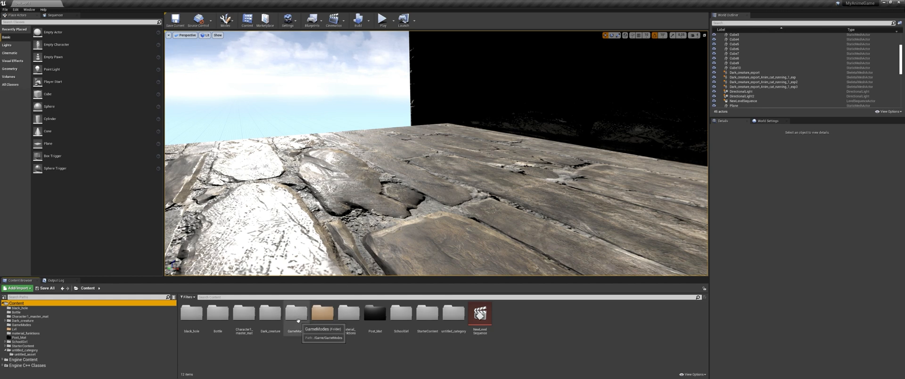
pyautogui.moveTo(413, 186)
pyautogui.mouseDown(button='middle')
pyautogui.moveTo(412, 195)
pyautogui.moveTo(401, 187)
pyautogui.mouseUp(button='middle')
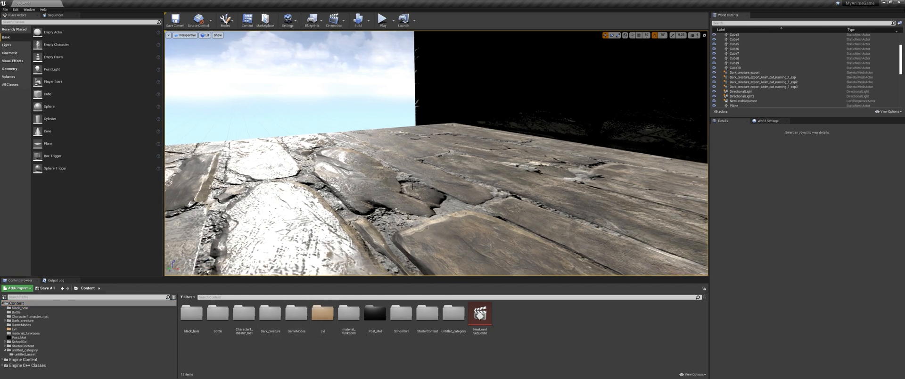